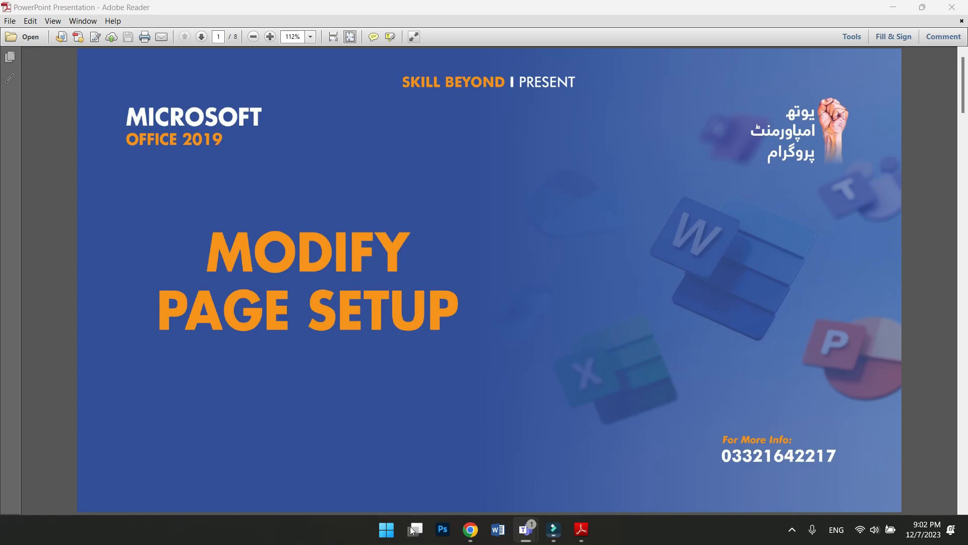
- Open sample.docx in Word from the Page Layout folder on the desktop
click(893, 8)
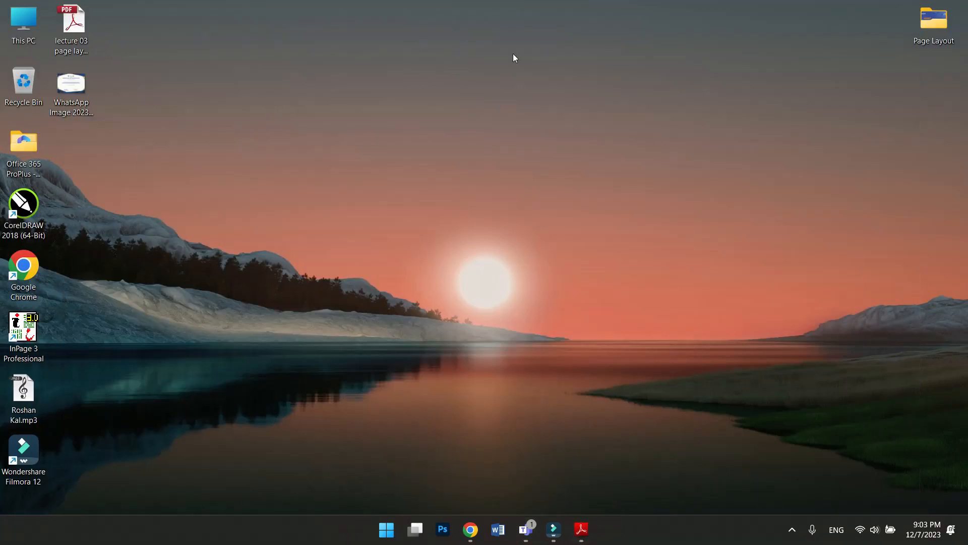
double_click(927, 32)
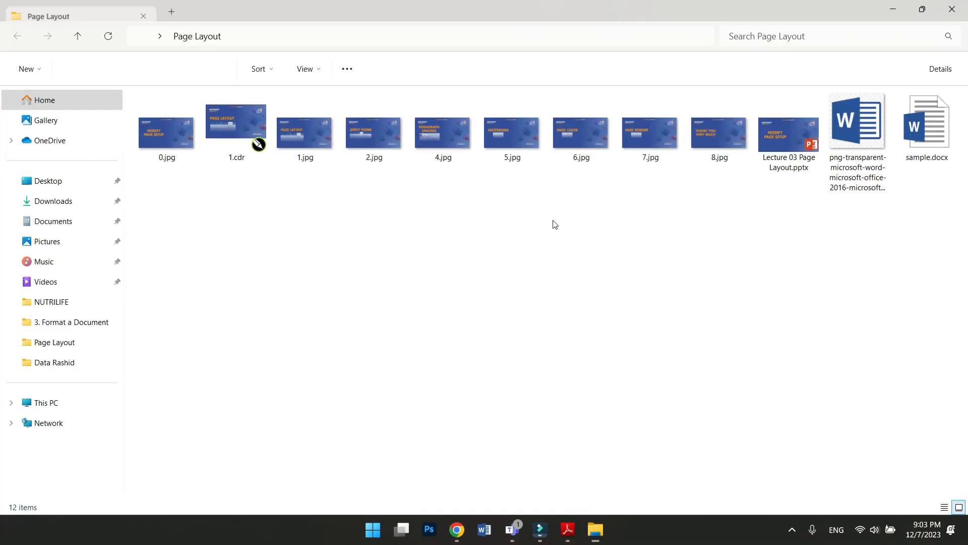
double_click(927, 129)
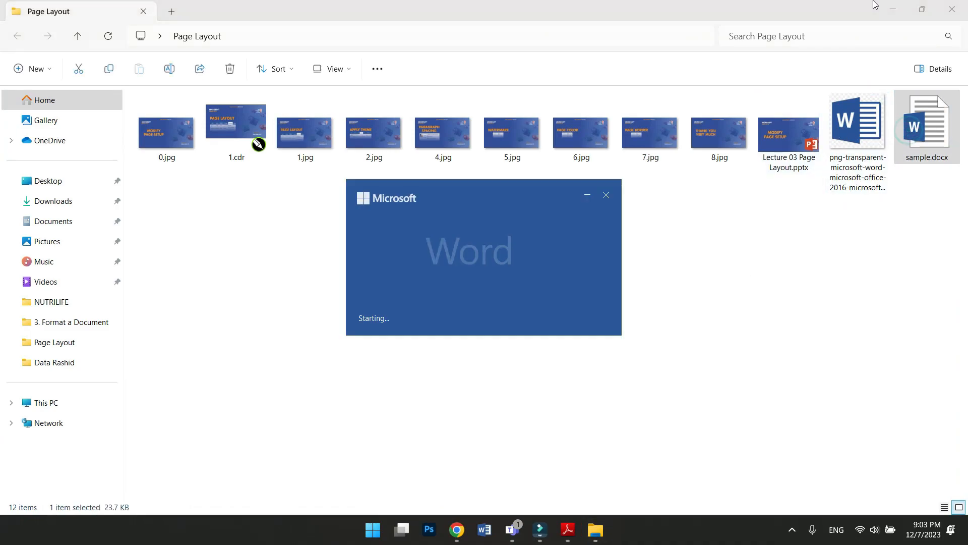
click(892, 8)
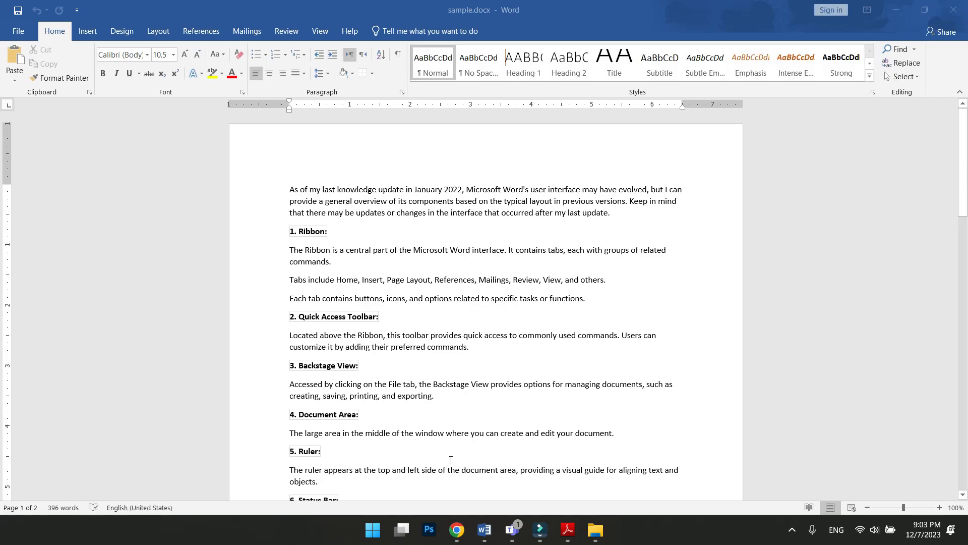
- Switch to Adobe Reader to view the Page Layout slide, and return to sample.docx in Word
click(565, 531)
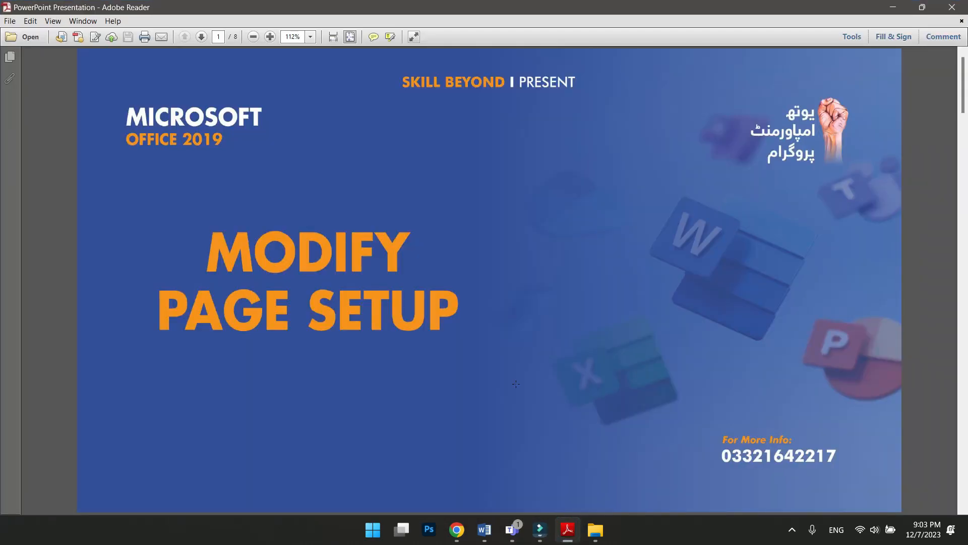
scroll(516, 384, down, 2)
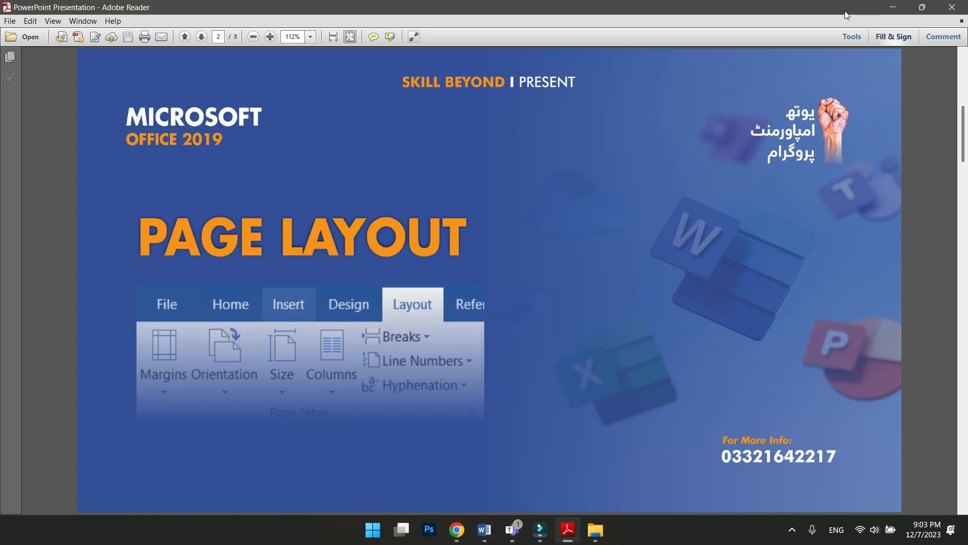
key(alt+Tab)
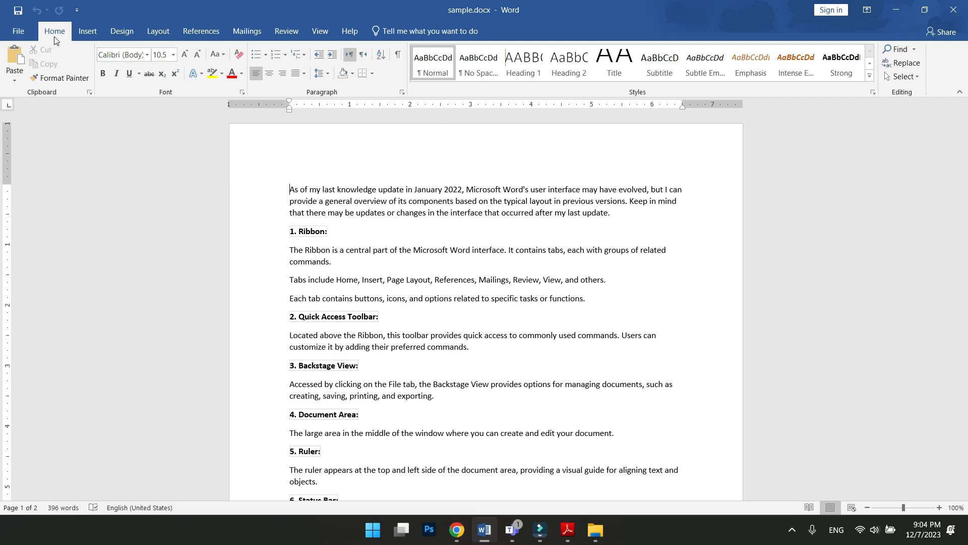
key(ctrl)
key(ctrl)
key(ctrl)
key(ctrl)
key(ctrl)
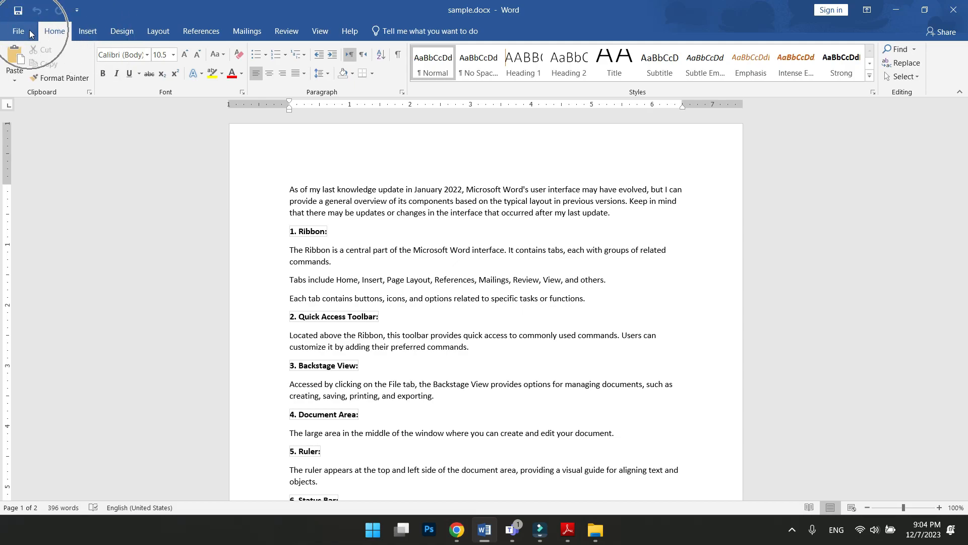
click(30, 32)
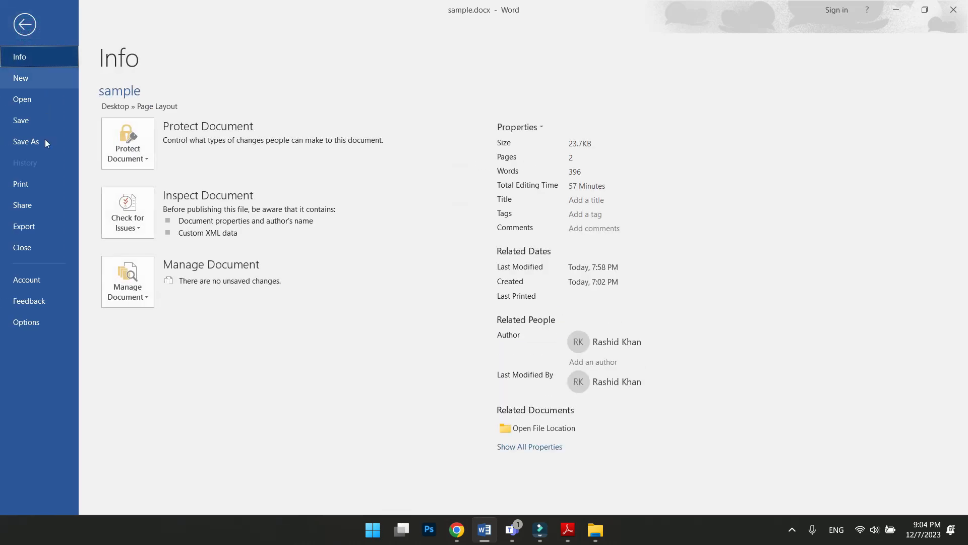
click(24, 27)
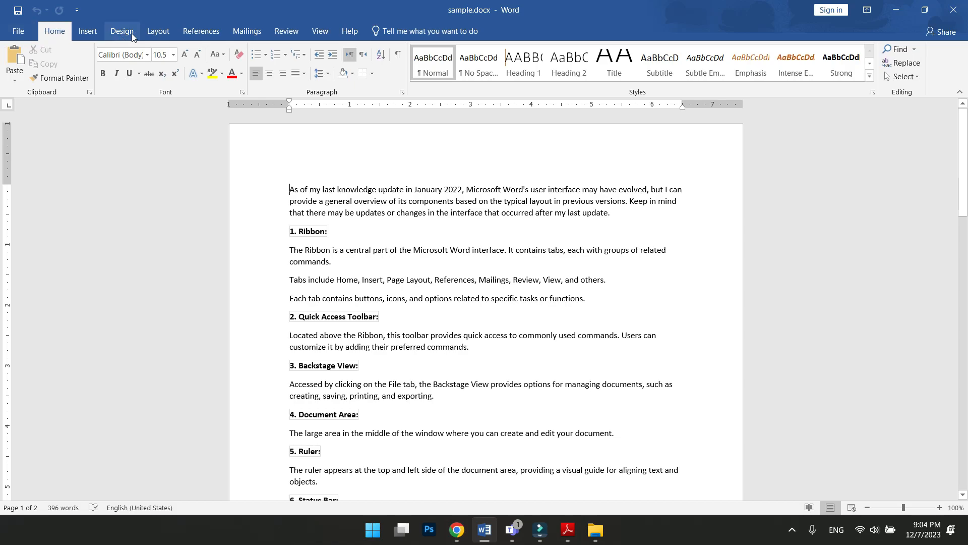
click(97, 34)
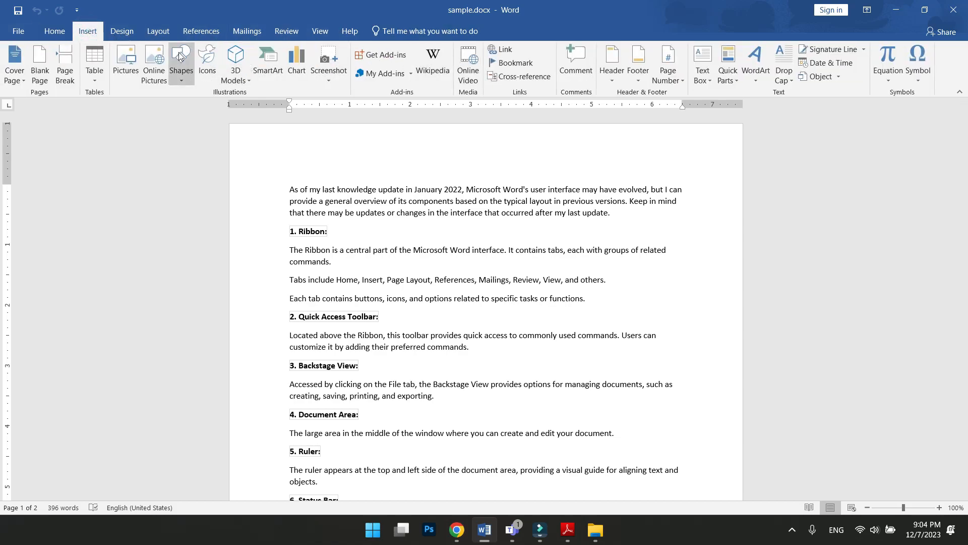
- Apply the Narrow margin preset, 0.5" on every side, to the document
click(159, 32)
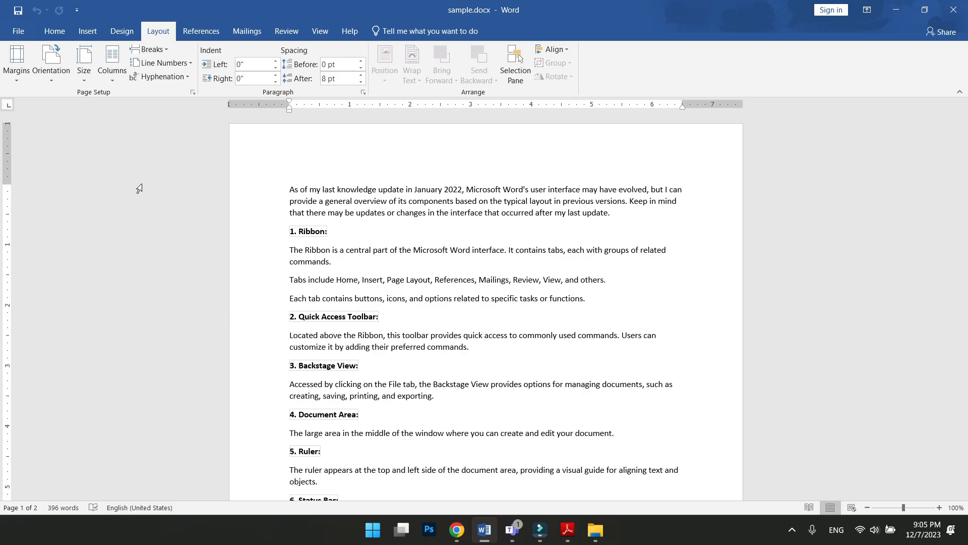
scroll(328, 256, down, 6)
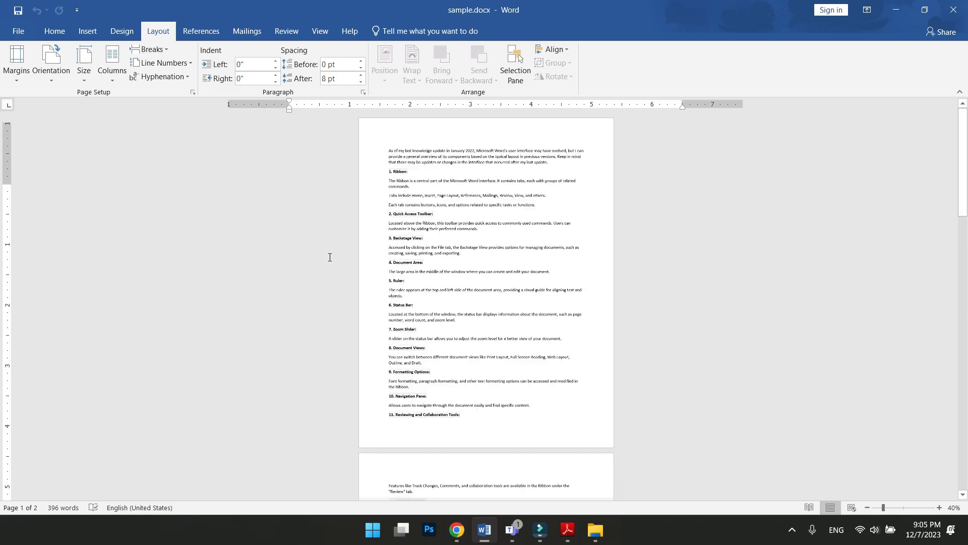
scroll(380, 281, up, 5)
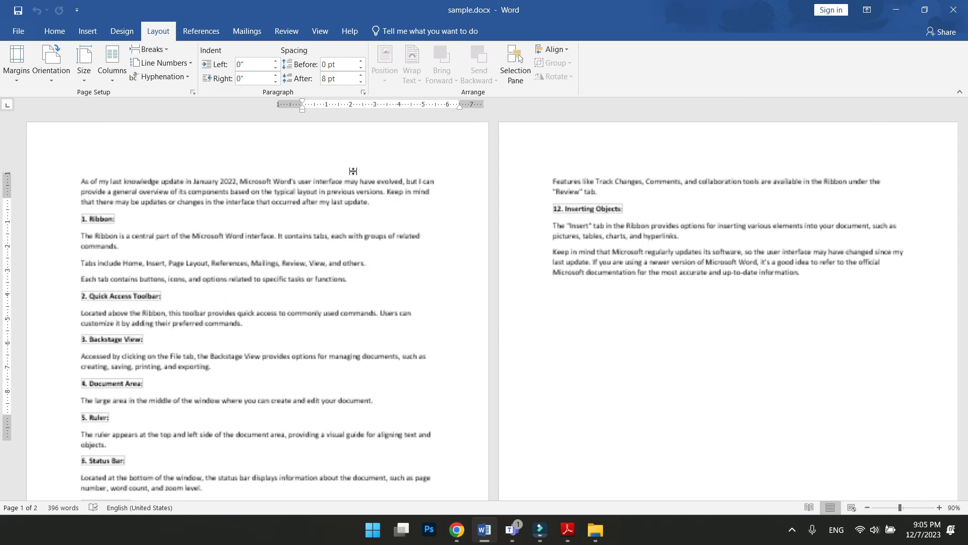
scroll(337, 306, down, 3)
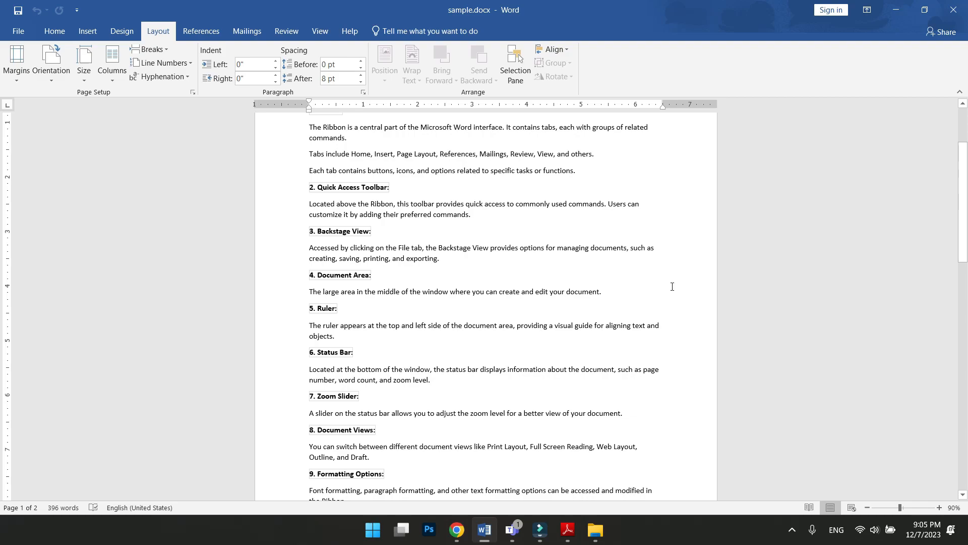
scroll(672, 286, up, 3)
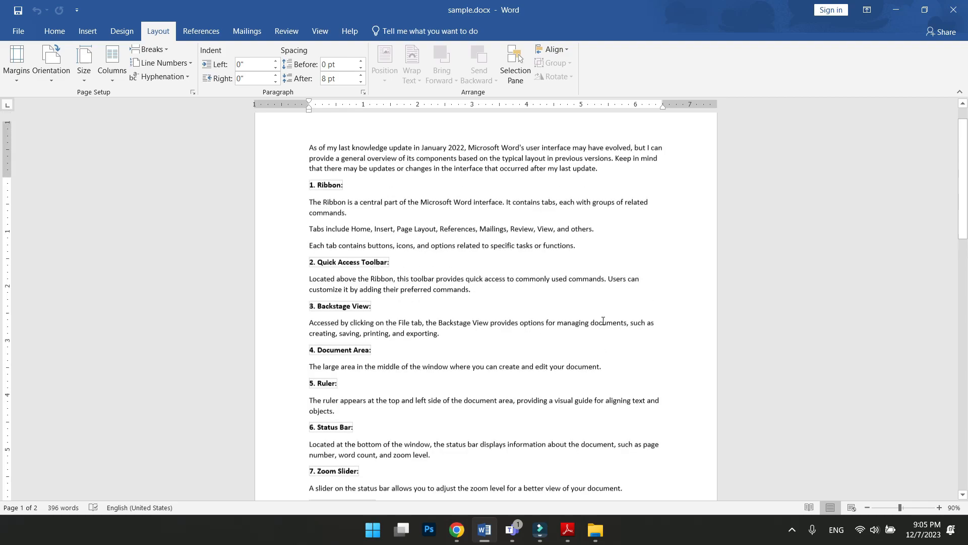
scroll(262, 243, up, 3)
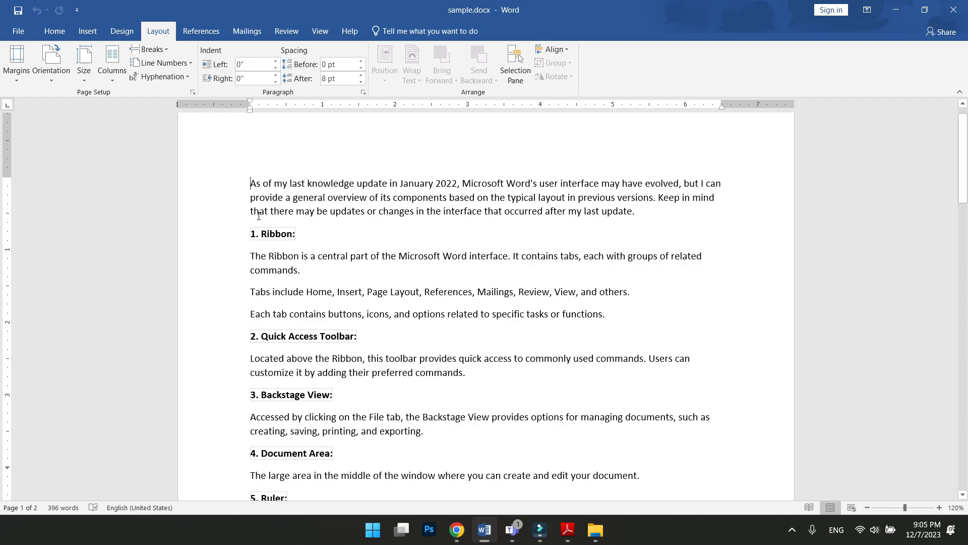
click(16, 80)
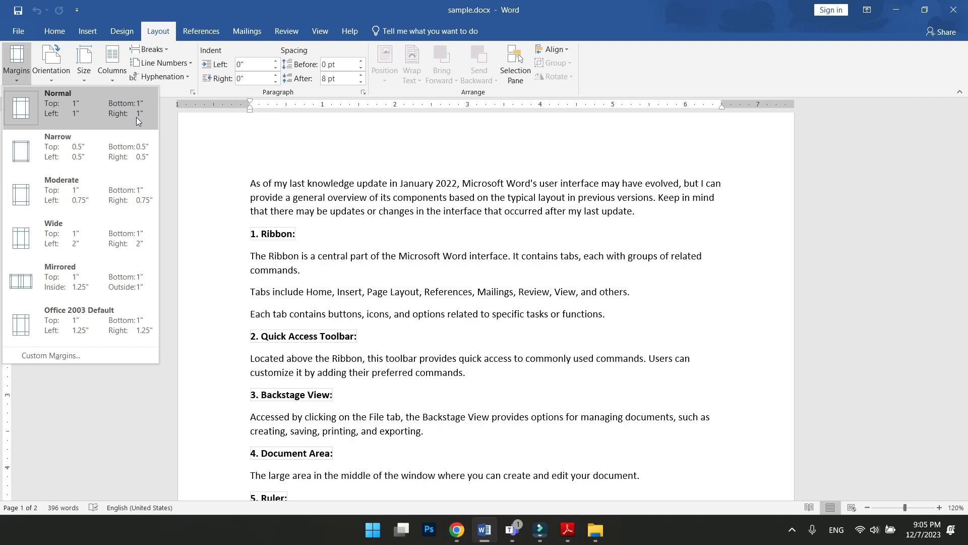
click(86, 148)
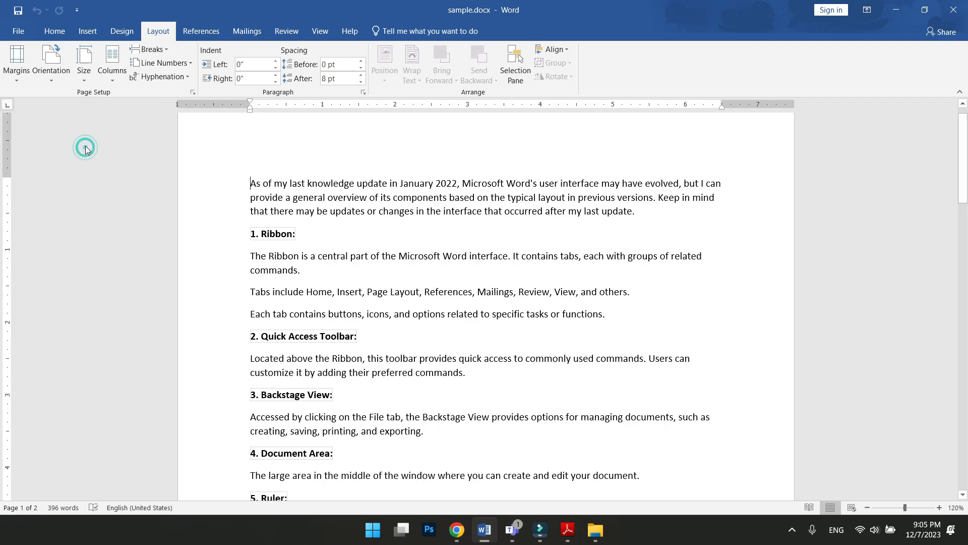
scroll(232, 210, up, 1)
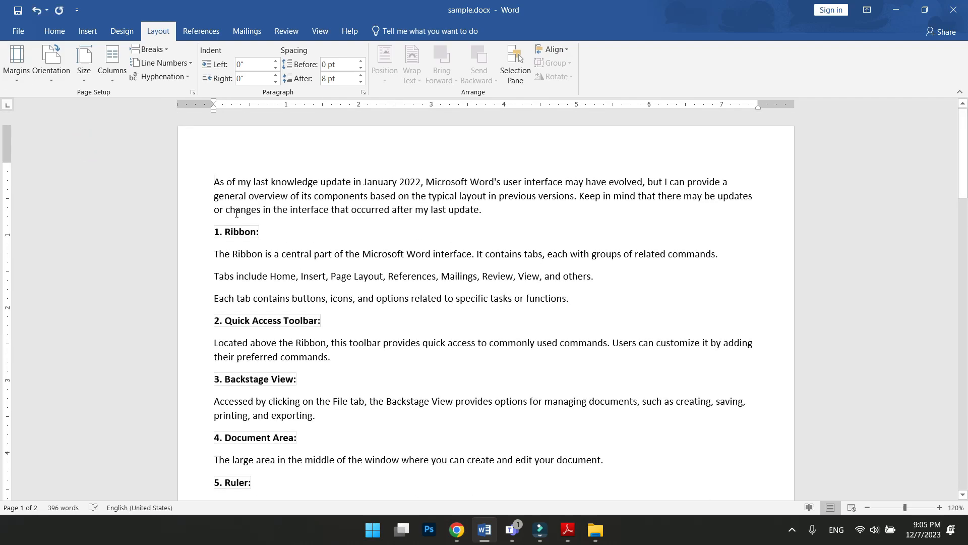
- Apply the Wide margin preset with 1" top and bottom and 2" left and right margins
click(16, 68)
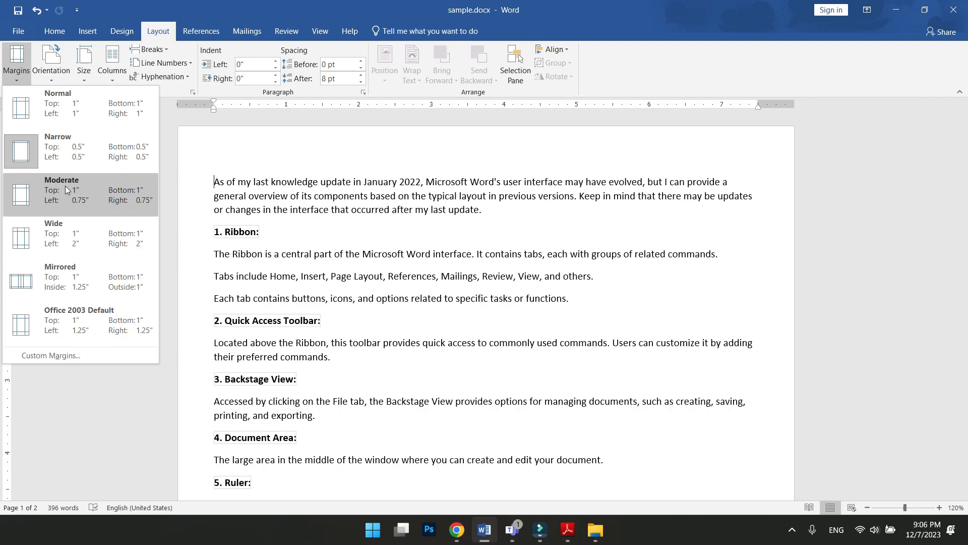
click(64, 234)
scroll(366, 258, down, 4)
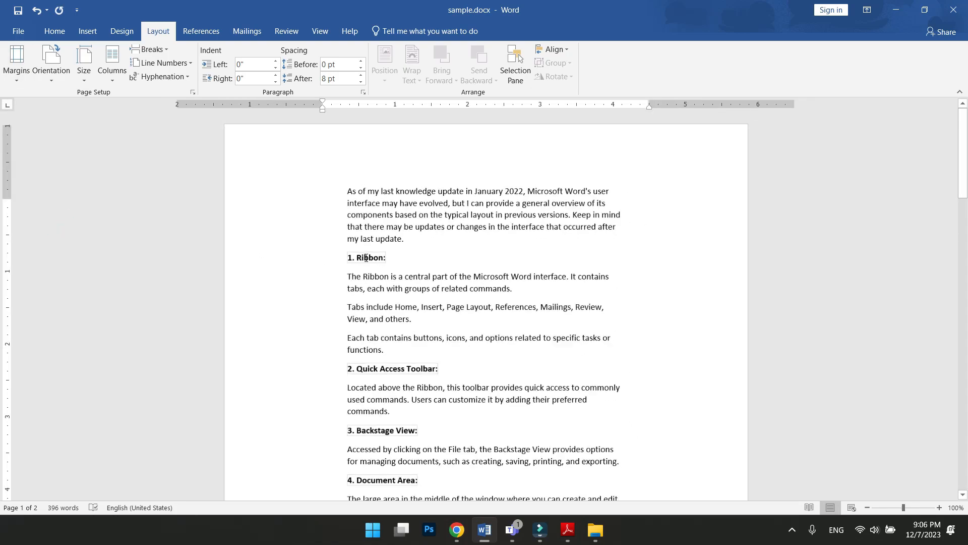
scroll(366, 258, up, 4)
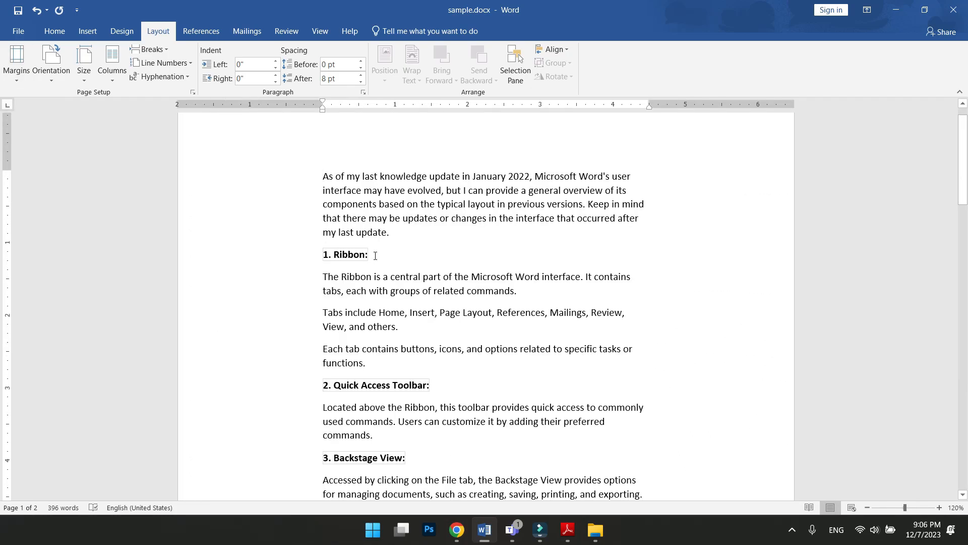
- Switch the margins back to the Narrow preset, and finish with the Normal preset of 1" on every side
click(16, 63)
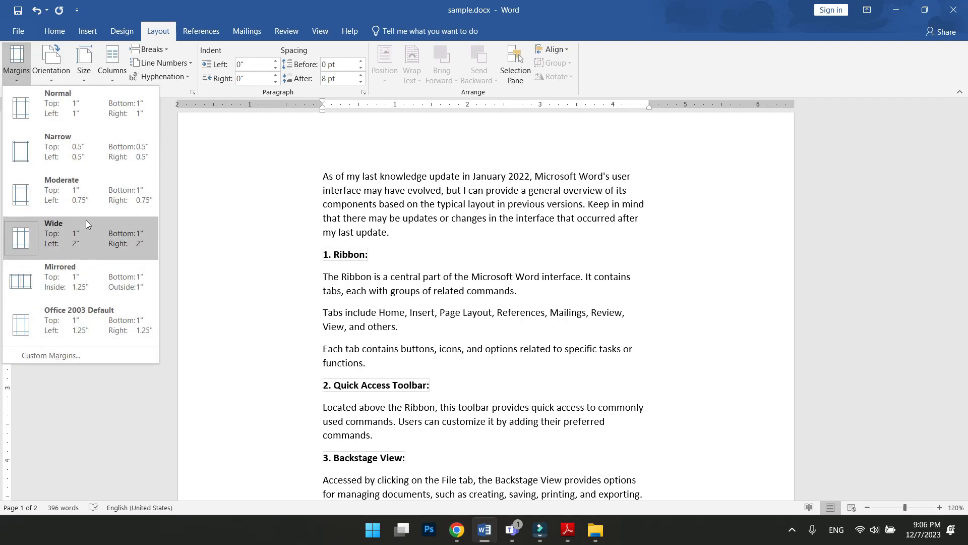
click(86, 157)
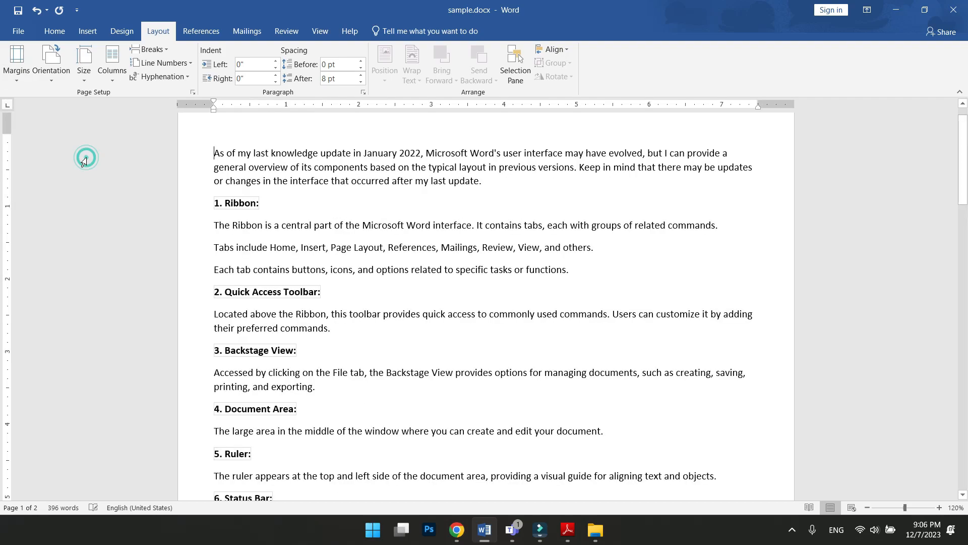
scroll(329, 267, up, 1)
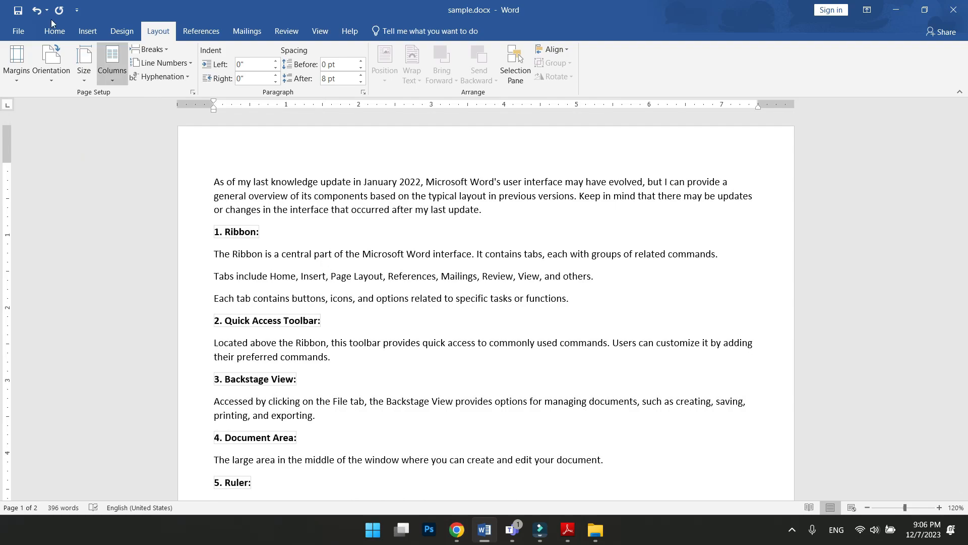
click(19, 70)
click(47, 108)
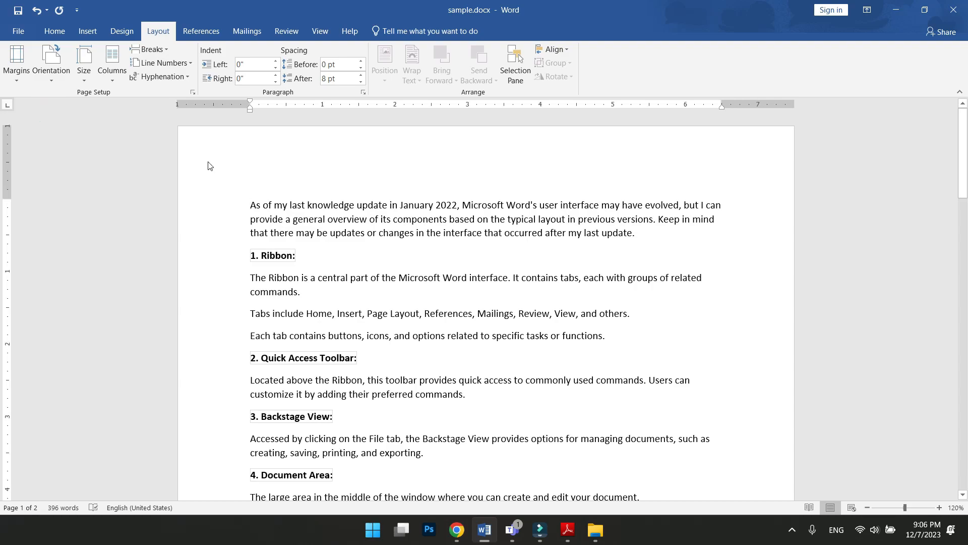
- Hide the document rulers and show them again
click(320, 32)
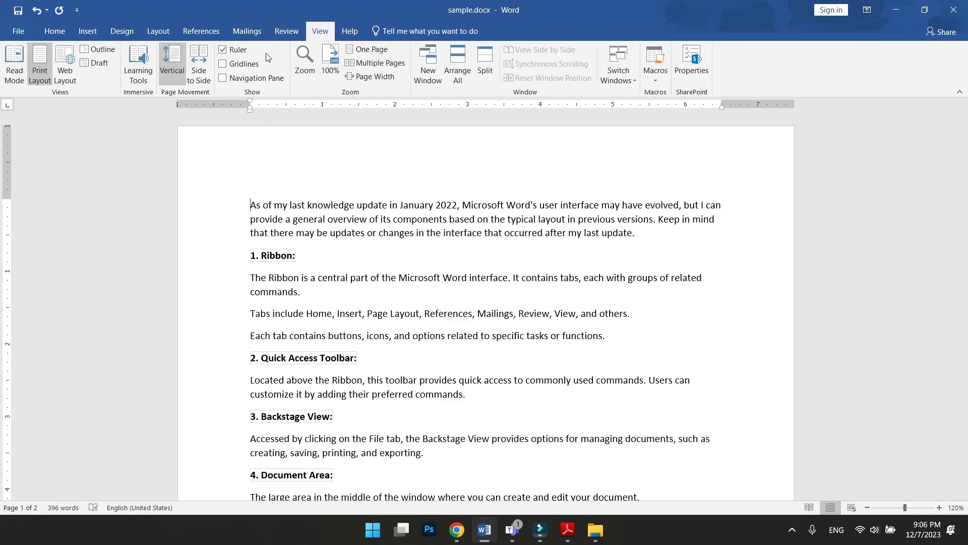
click(234, 55)
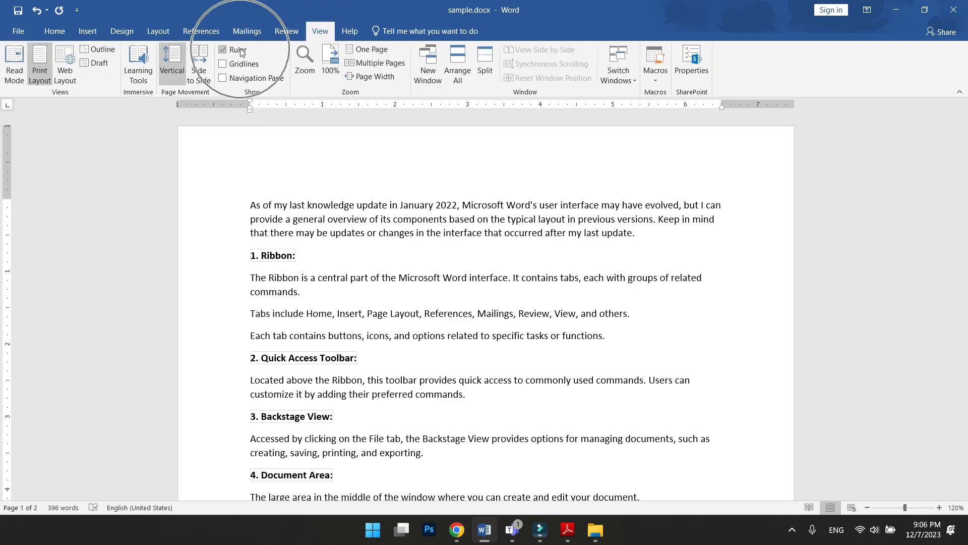
click(224, 49)
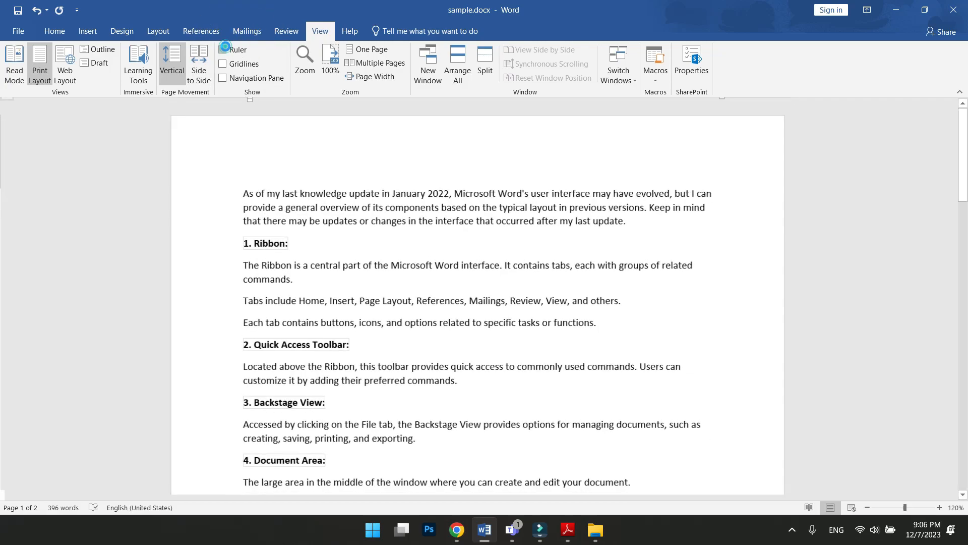
click(224, 49)
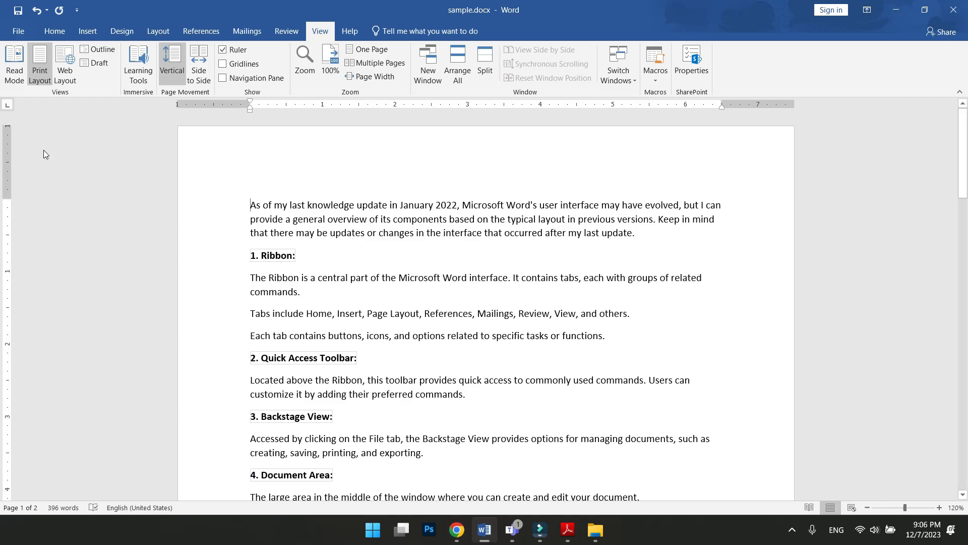
- Reduce the page's top and bottom margins to roughly half an inch each using the vertical ruler
drag(4, 197, 5, 150)
scroll(159, 368, down, 10)
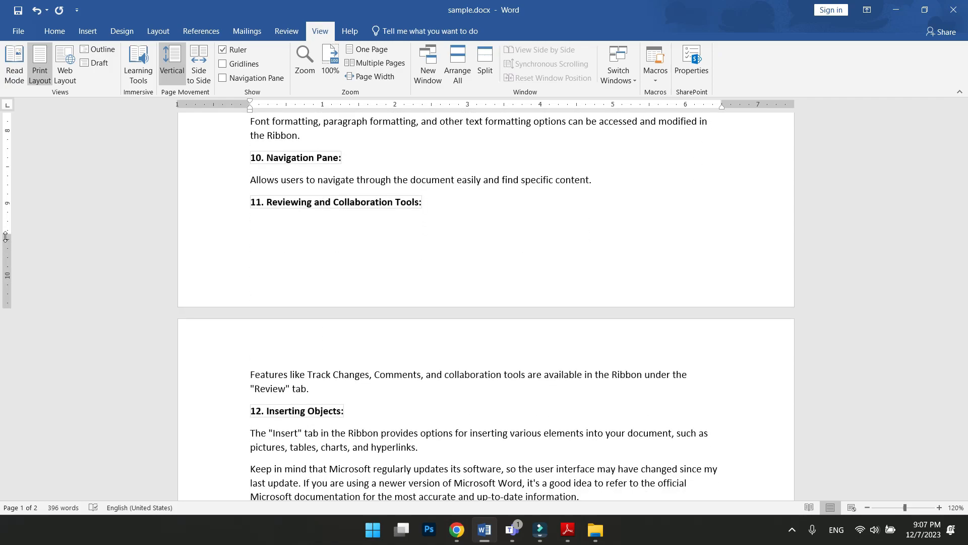
drag(2, 241, 9, 267)
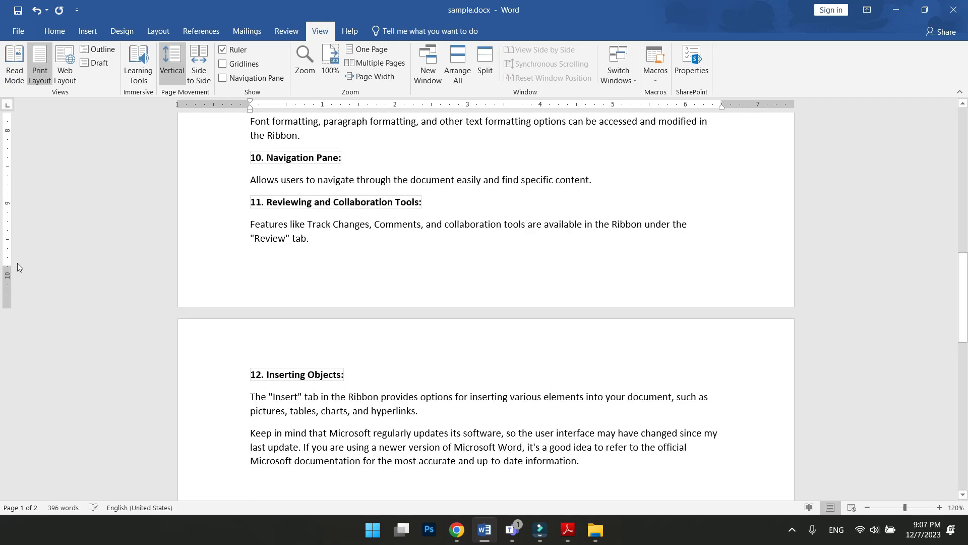
scroll(144, 305, up, 10)
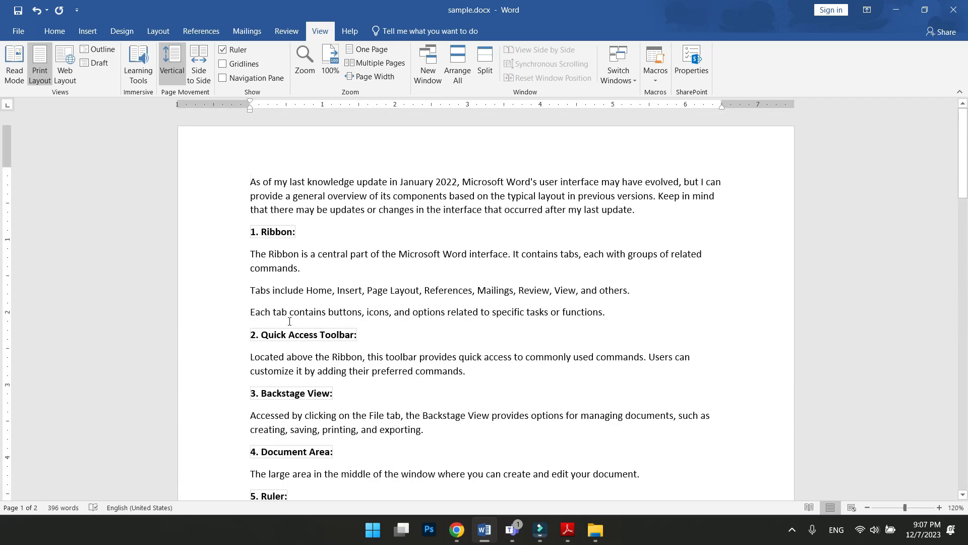
- Narrow the page's left margin to about 0.9 inch and the right margin to about 0.6 inch using the horizontal ruler
click(250, 105)
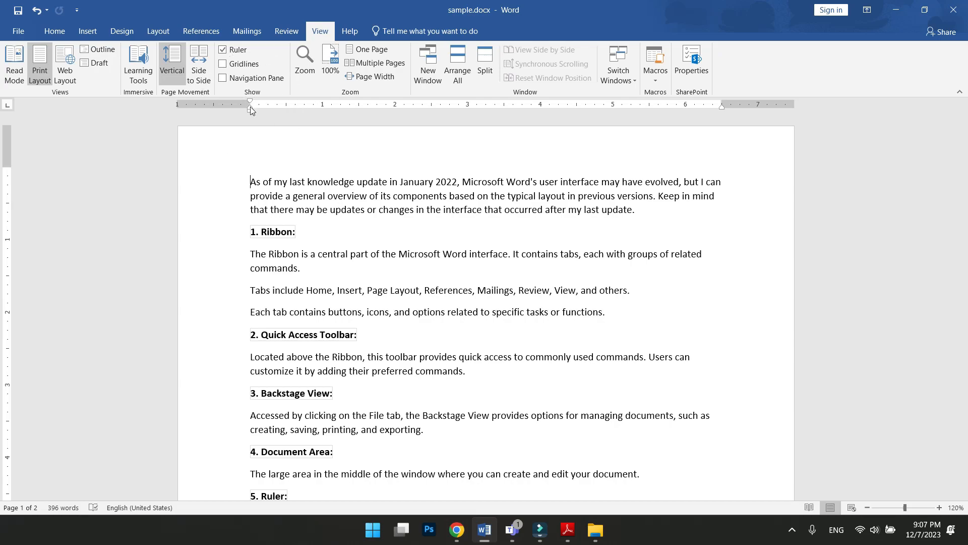
mouse_move(250, 105)
mouse_down()
mouse_move(204, 103)
mouse_move(285, 107)
mouse_move(207, 110)
mouse_move(252, 119)
mouse_move(230, 120)
mouse_move(242, 121)
mouse_up()
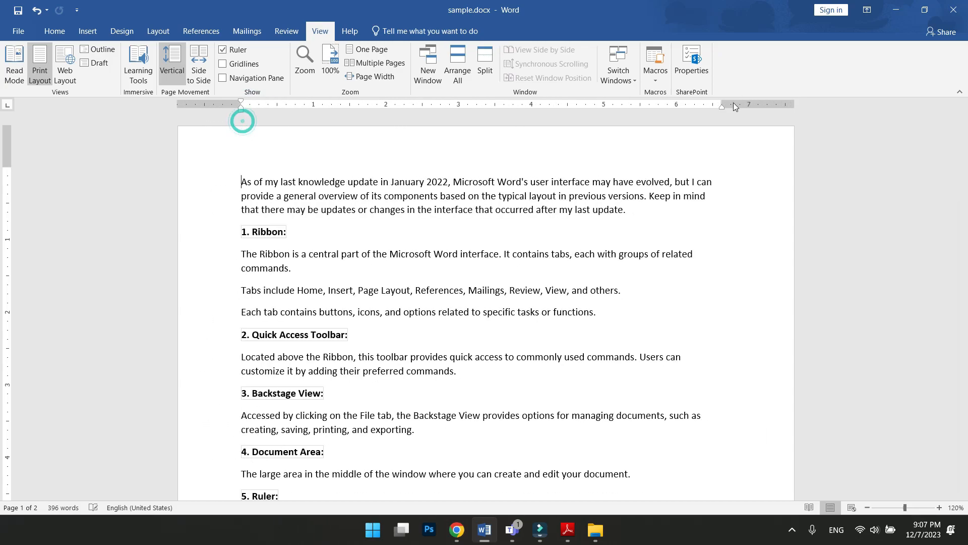
drag(723, 106, 754, 104)
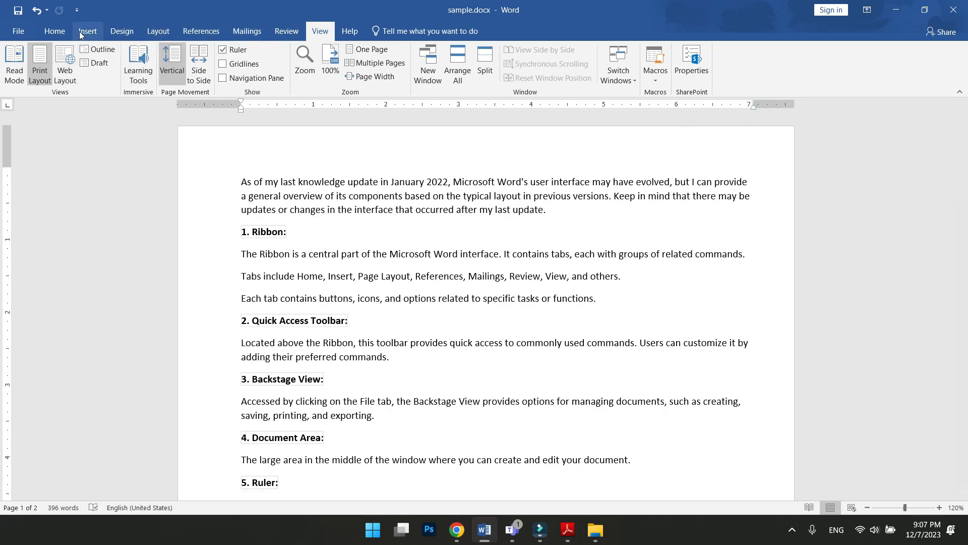
- Delete the closing "Keep in mind that Microsoft regularly updates its software" paragraph on page 2, along with the empty page left behind
click(55, 31)
click(158, 31)
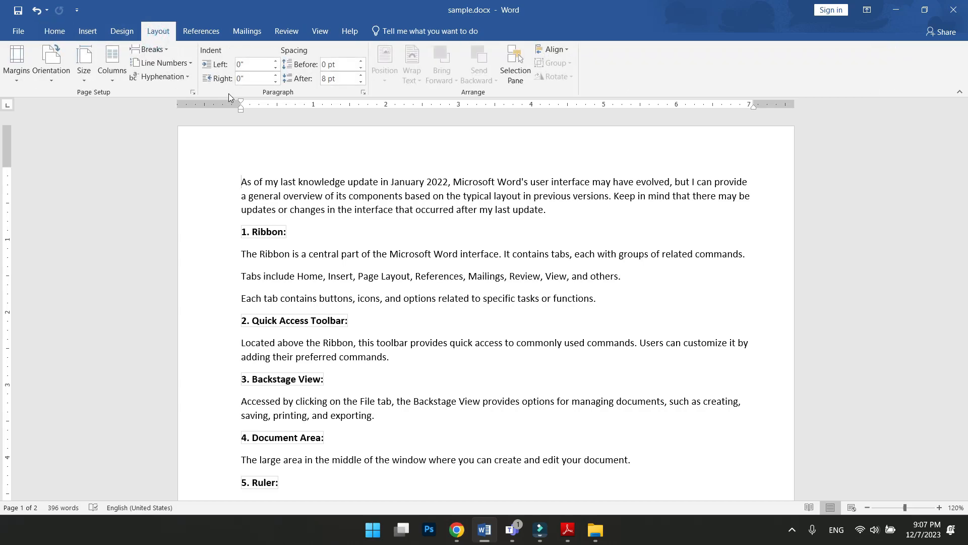
click(52, 78)
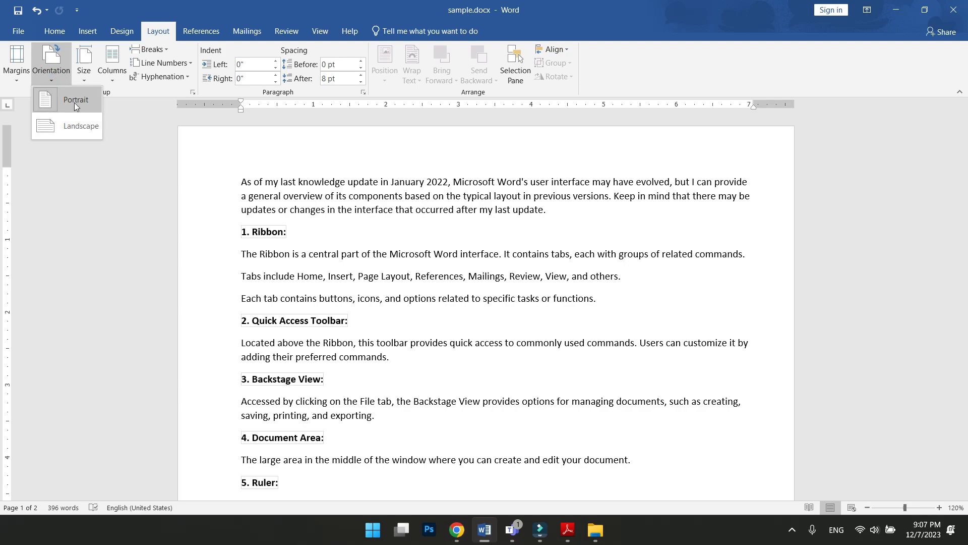
scroll(481, 322, down, 7)
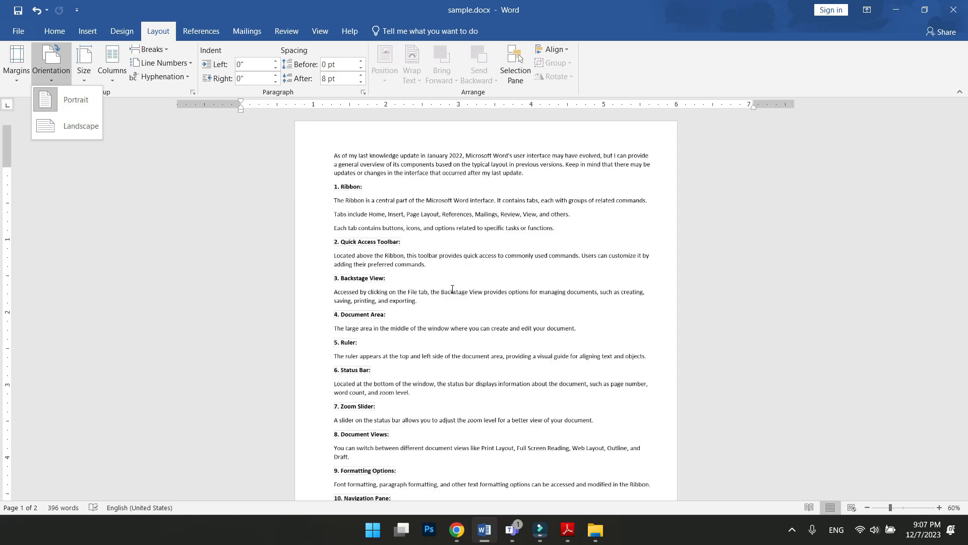
scroll(484, 318, up, 1)
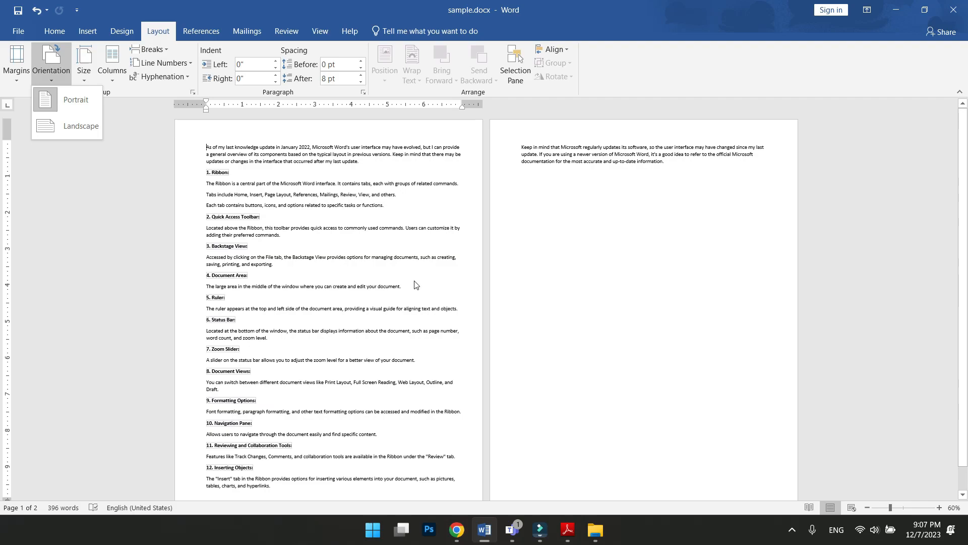
scroll(423, 286, up, 1)
click(739, 171)
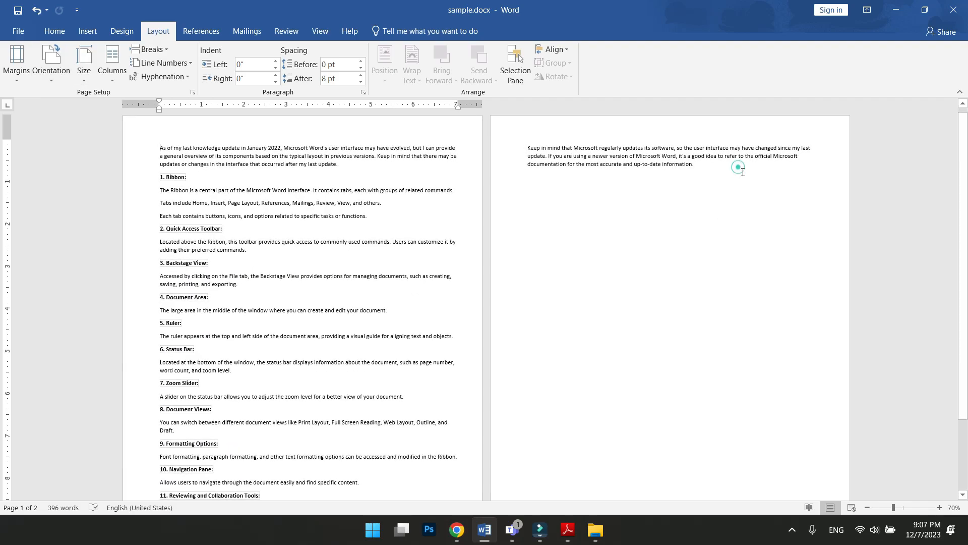
drag(742, 171, 485, 148)
key(Delete)
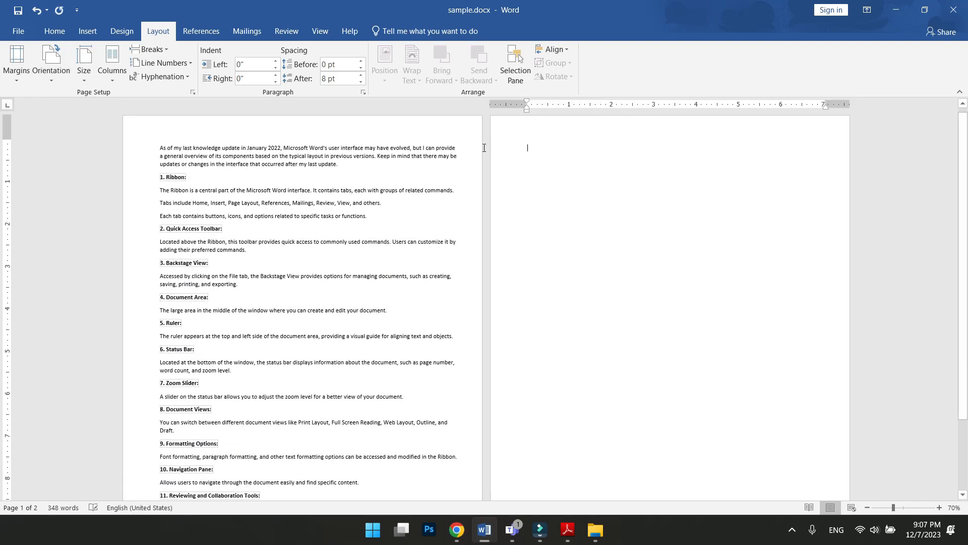
key(BackSpace)
- Change the page orientation to Landscape and look through the resulting pages
scroll(452, 423, up, 4)
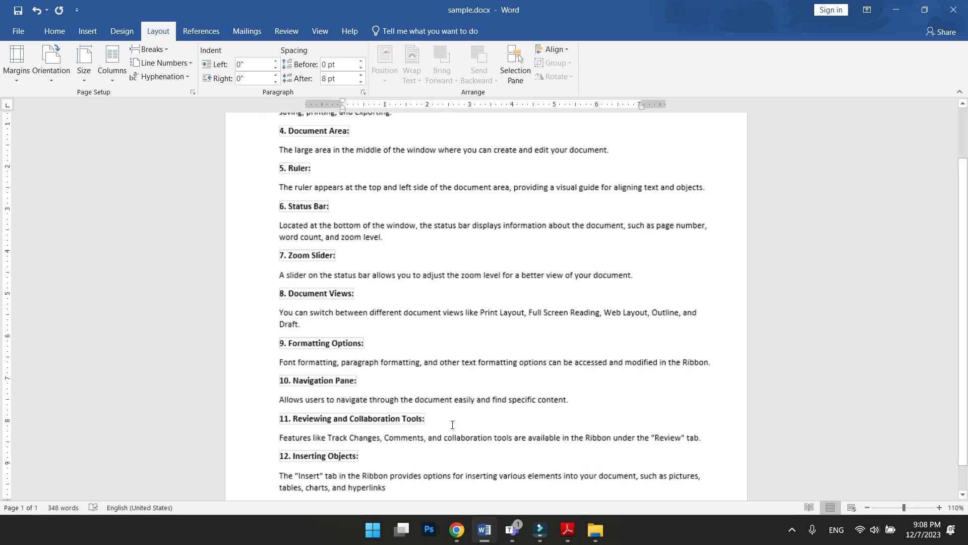
scroll(441, 409, down, 5)
scroll(440, 408, down, 3)
scroll(439, 409, up, 1)
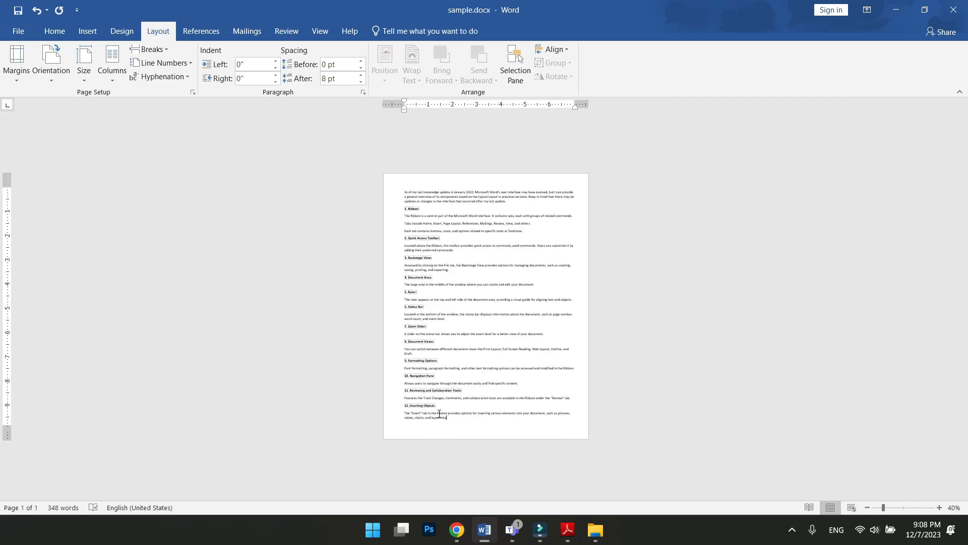
click(50, 80)
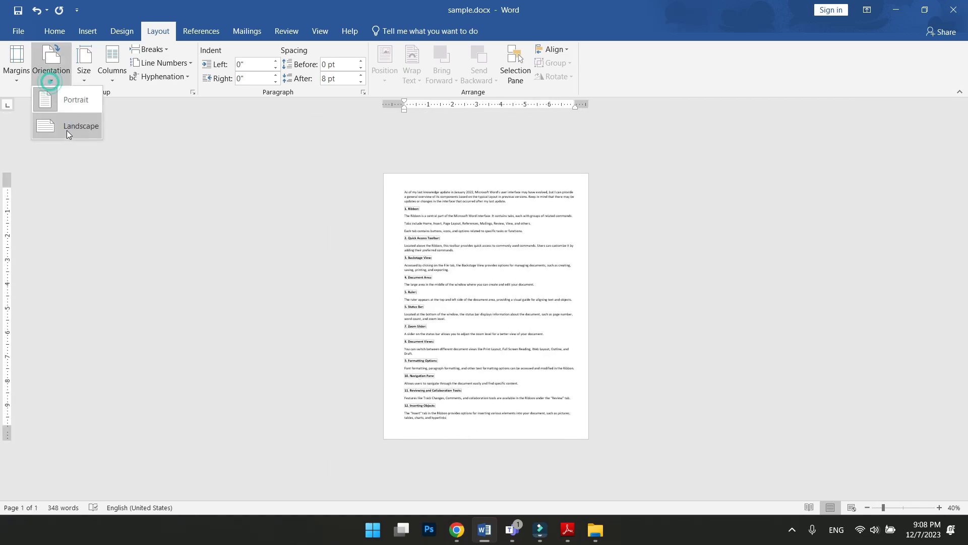
click(67, 129)
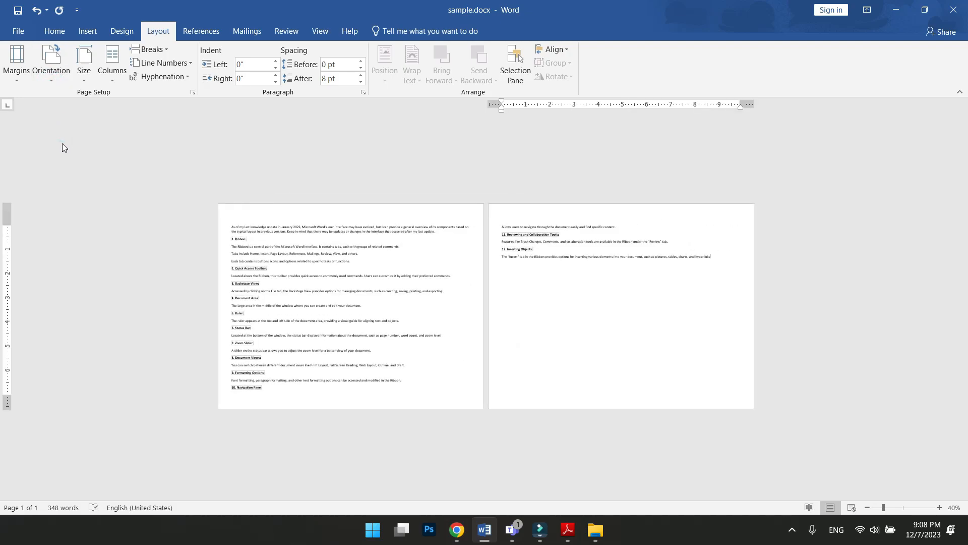
scroll(342, 331, up, 4)
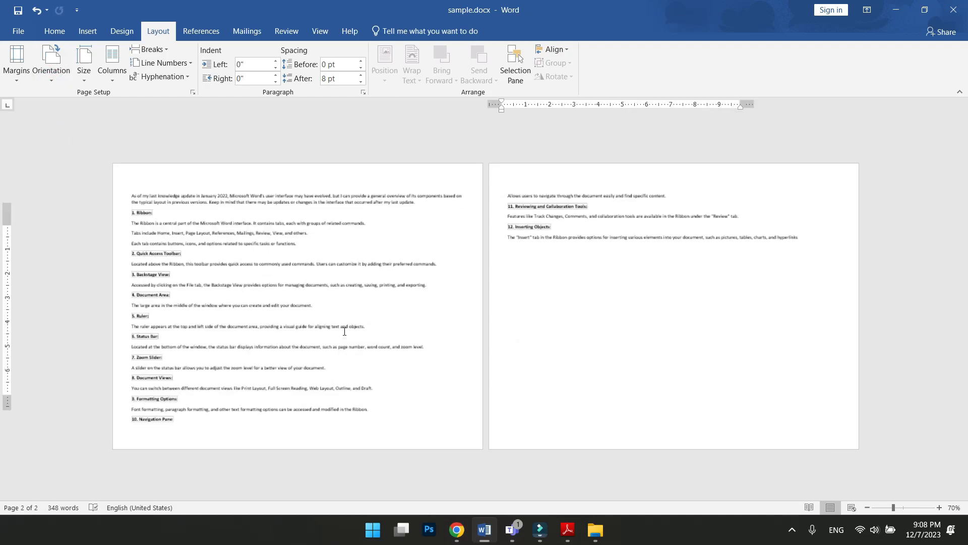
scroll(343, 331, down, 3)
scroll(345, 332, up, 5)
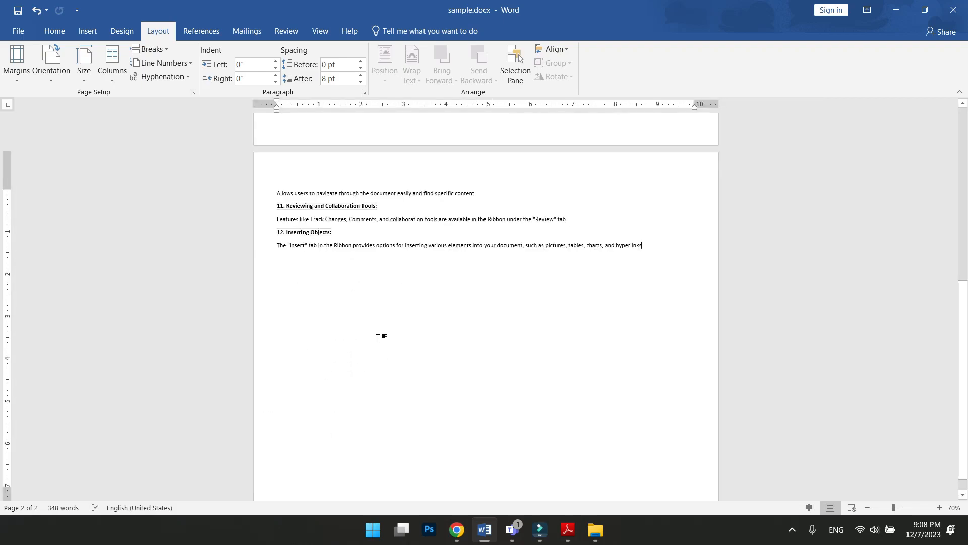
scroll(380, 335, down, 3)
scroll(379, 338, up, 3)
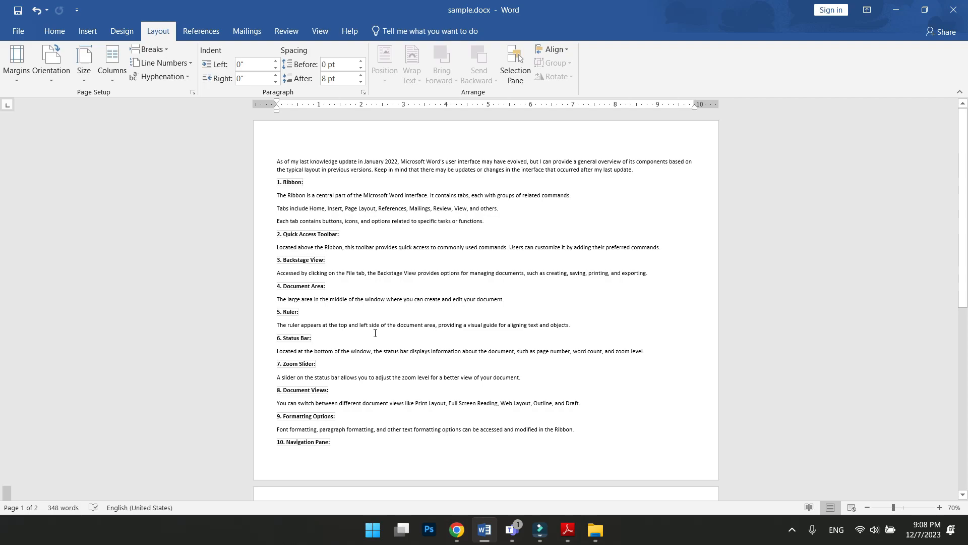
- Switch the page orientation back to Portrait
click(58, 79)
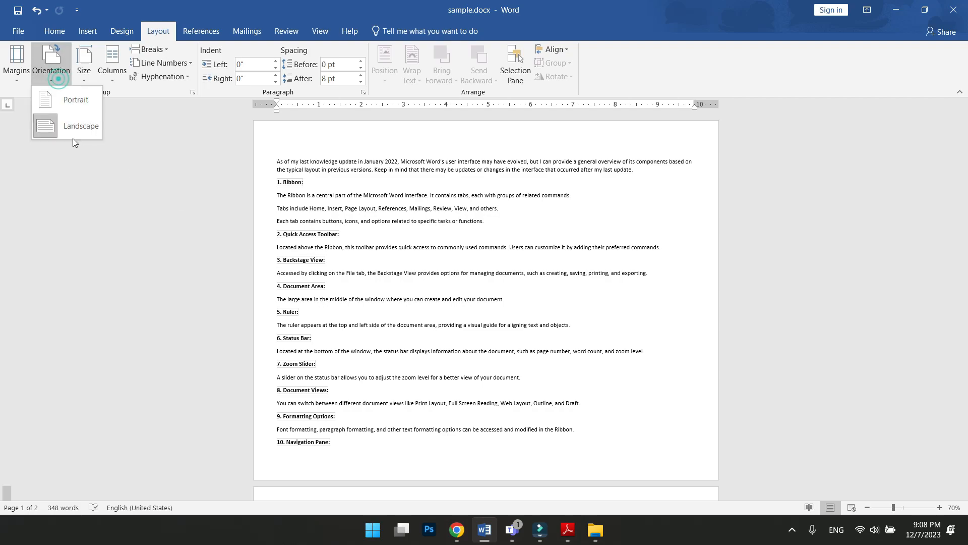
click(74, 104)
ctrl+scroll(385, 333, up, 6)
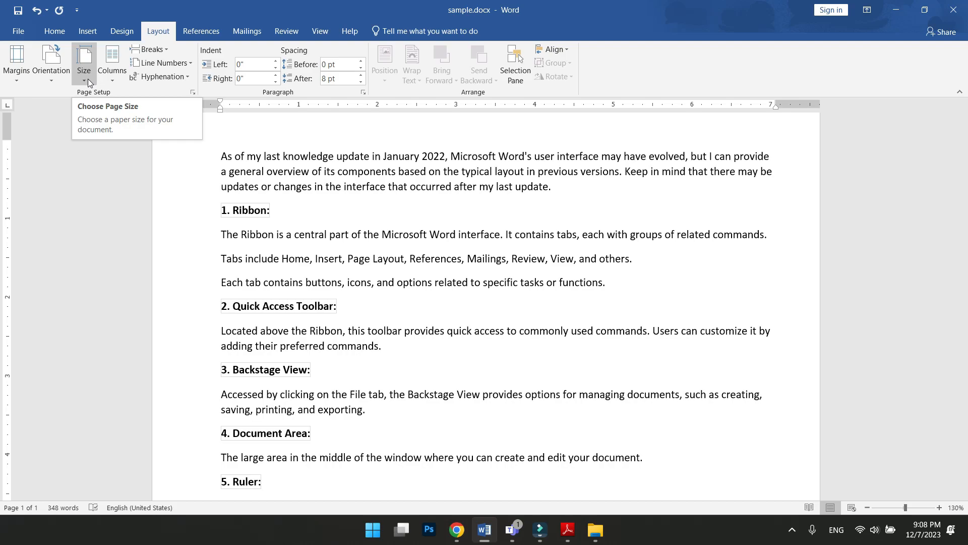
- Apply the Statement paper size of 5.5" x 8.5", and switch it to A4 at 8.27" x 11.69"
click(85, 80)
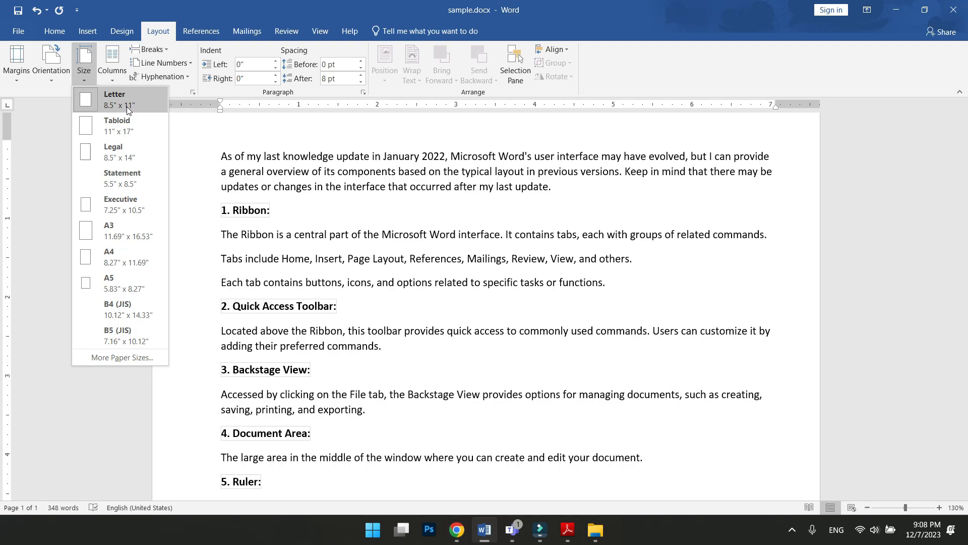
click(126, 180)
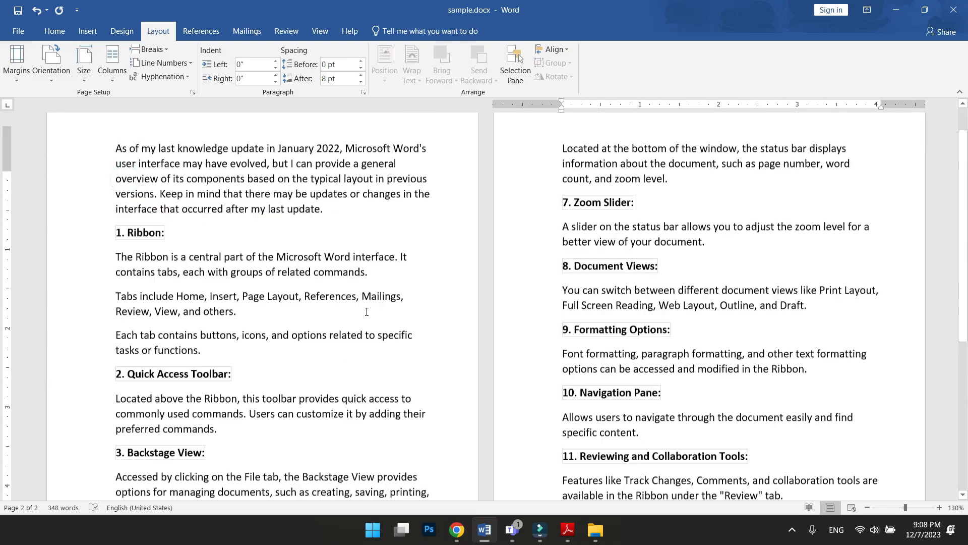
ctrl+scroll(343, 278, down, 6)
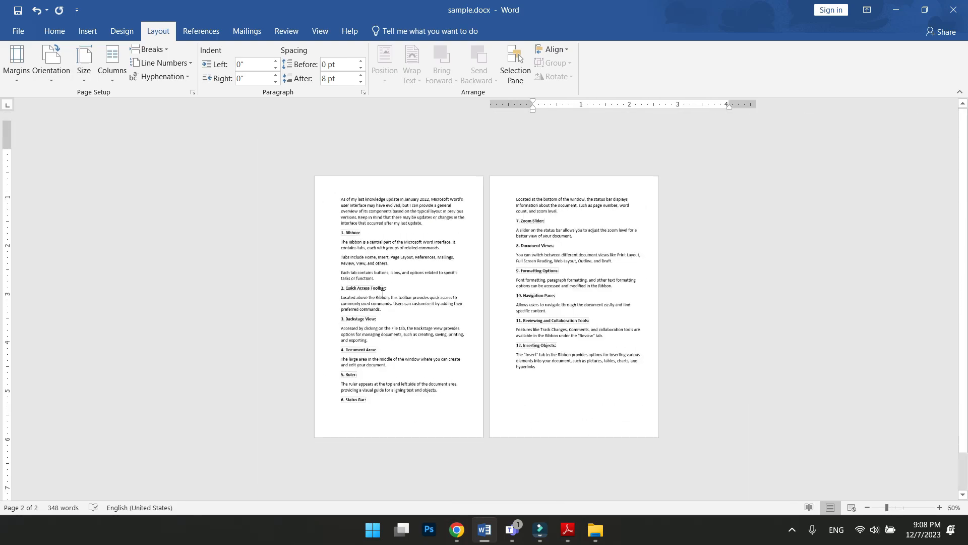
click(90, 84)
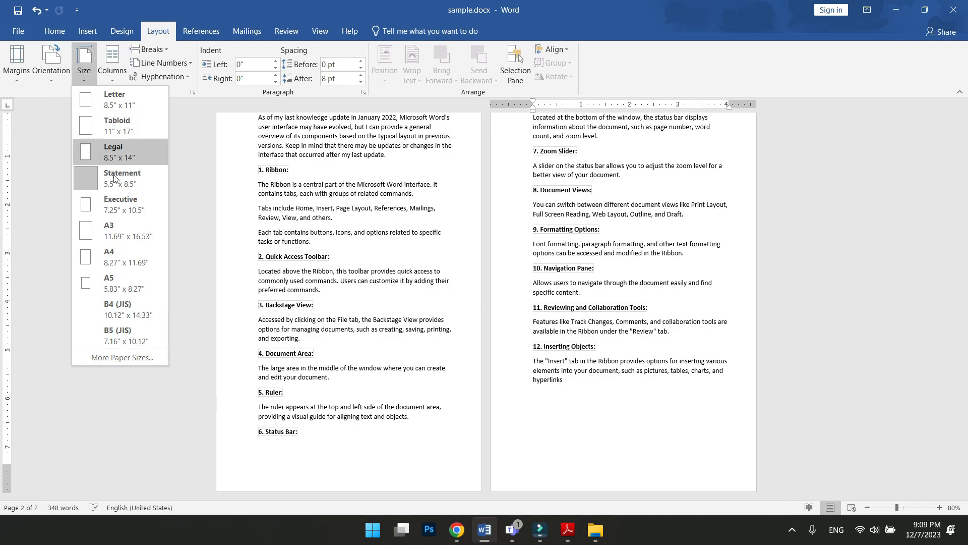
click(119, 258)
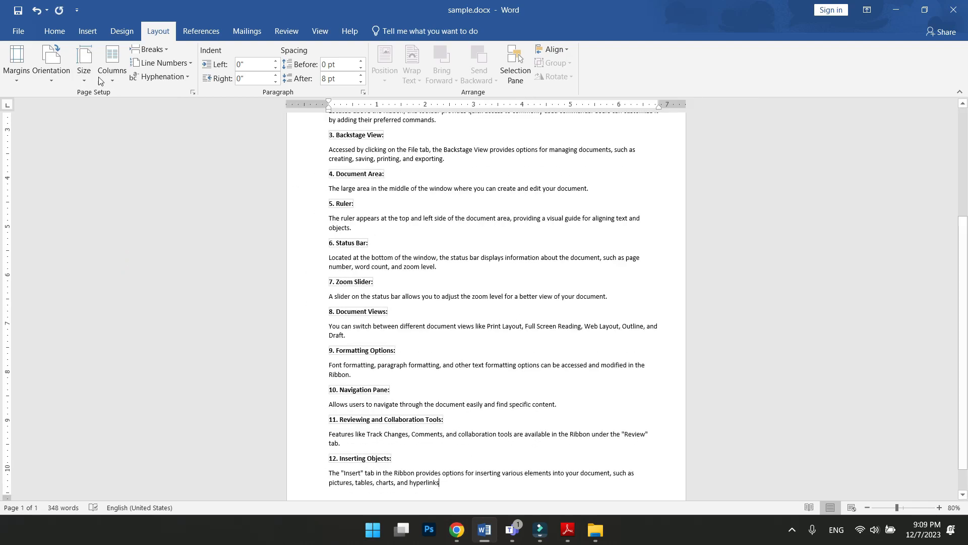
- Set the paper size to Legal, 8.5" x 14", and look over the whole page
click(81, 81)
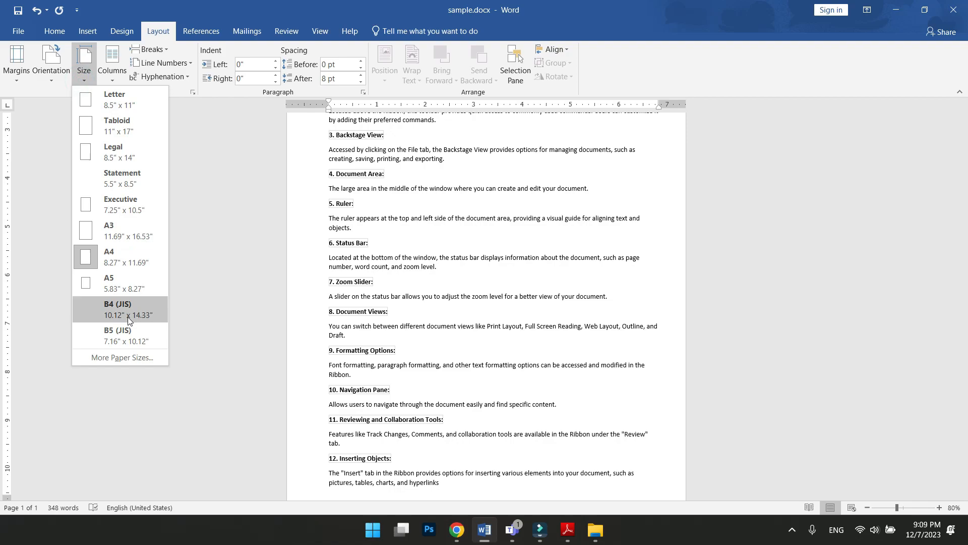
click(130, 158)
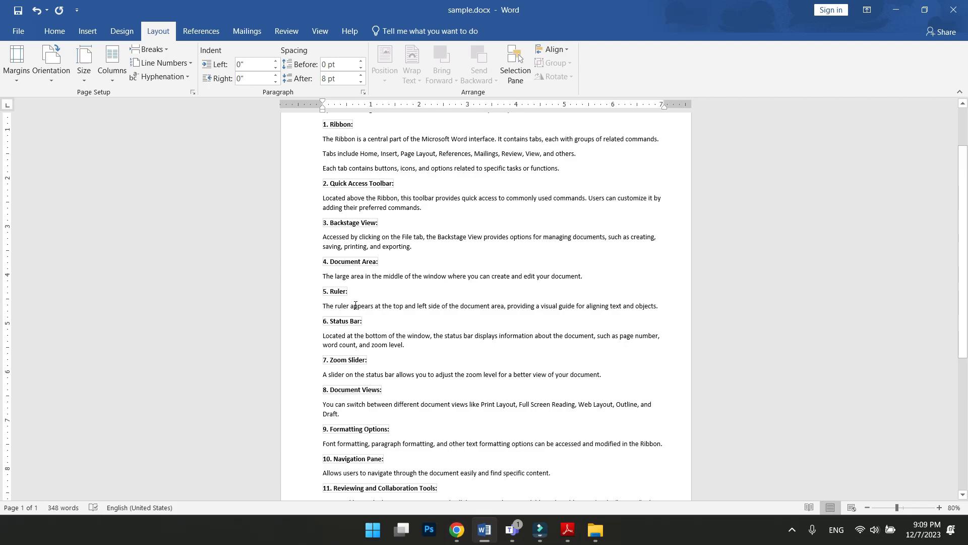
scroll(474, 303, up, 2)
scroll(475, 316, down, 4)
scroll(475, 316, down, 4)
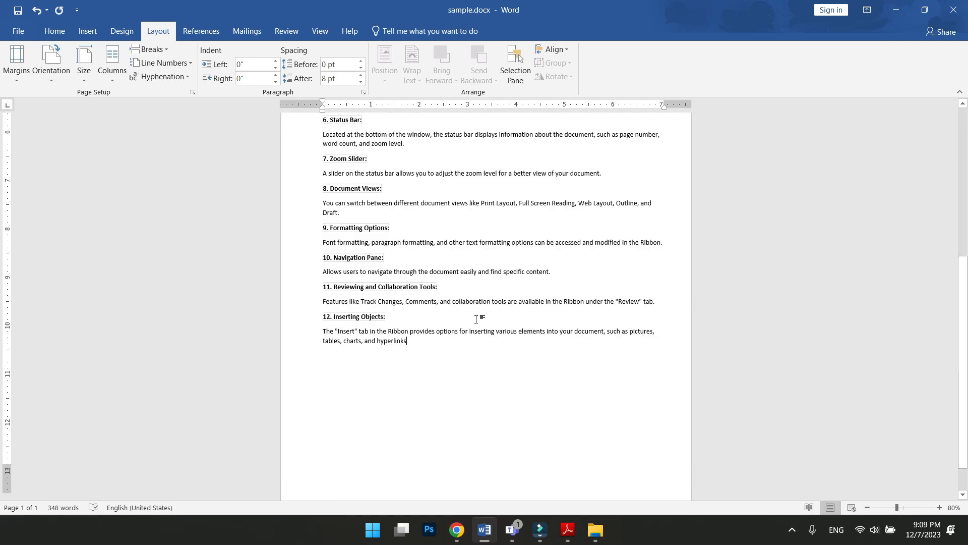
scroll(448, 311, up, 6)
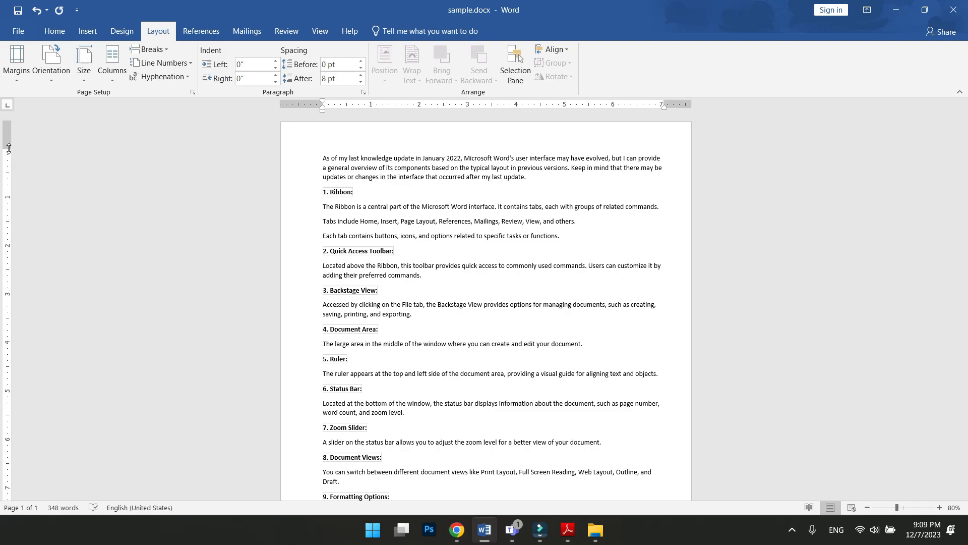
- Try a much larger top margin using the vertical ruler, and undo the change
drag(8, 148, 11, 330)
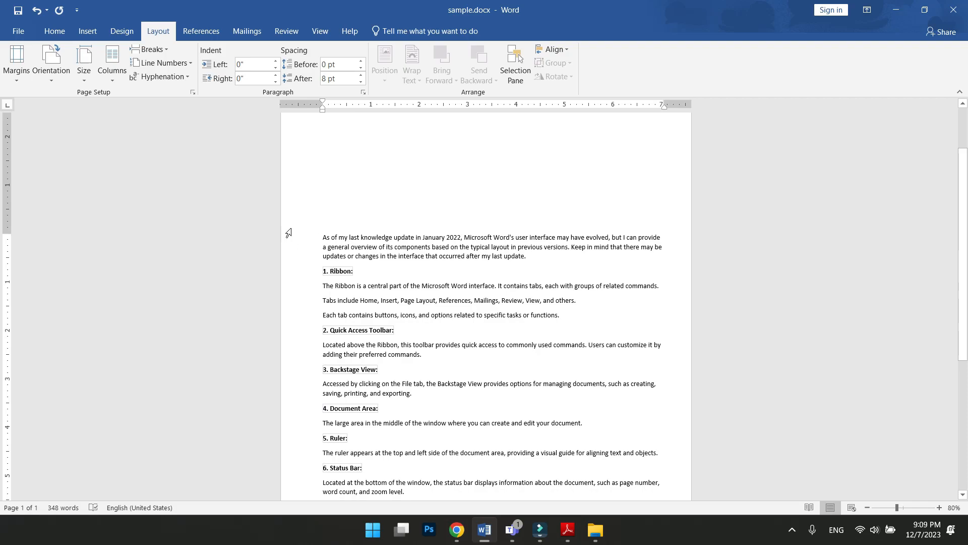
scroll(356, 248, down, 5)
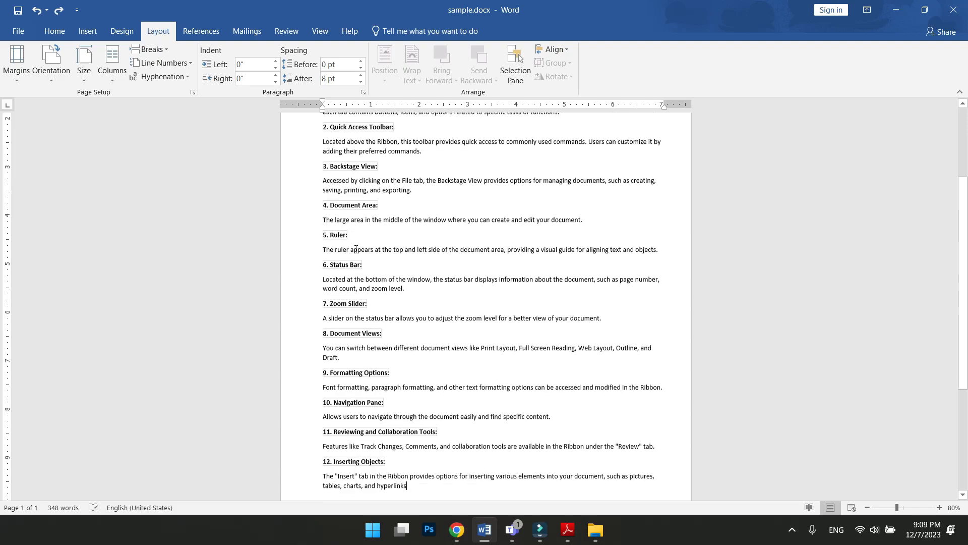
scroll(138, 152, up, 2)
- Lay out the document text in two columns, and switch it to the Three columns layout
click(112, 80)
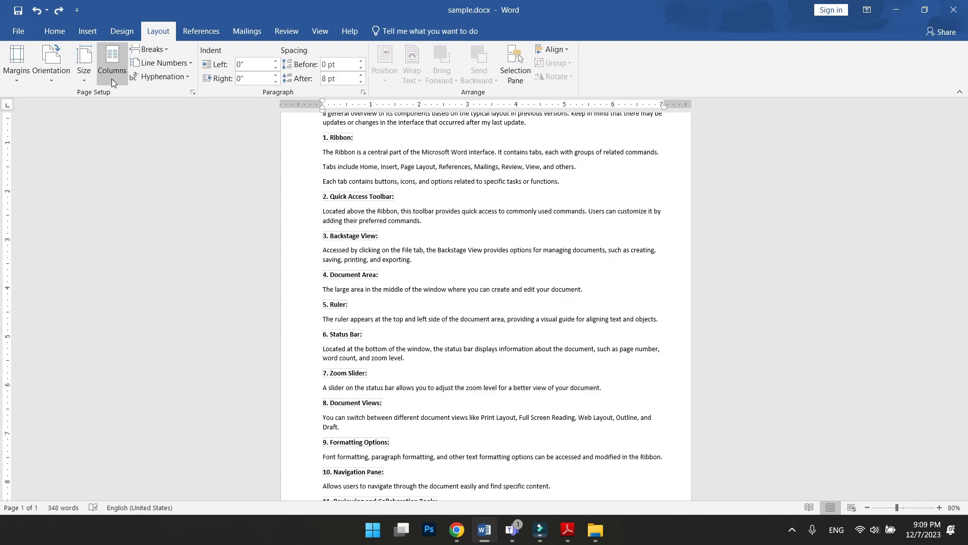
scroll(151, 201, up, 2)
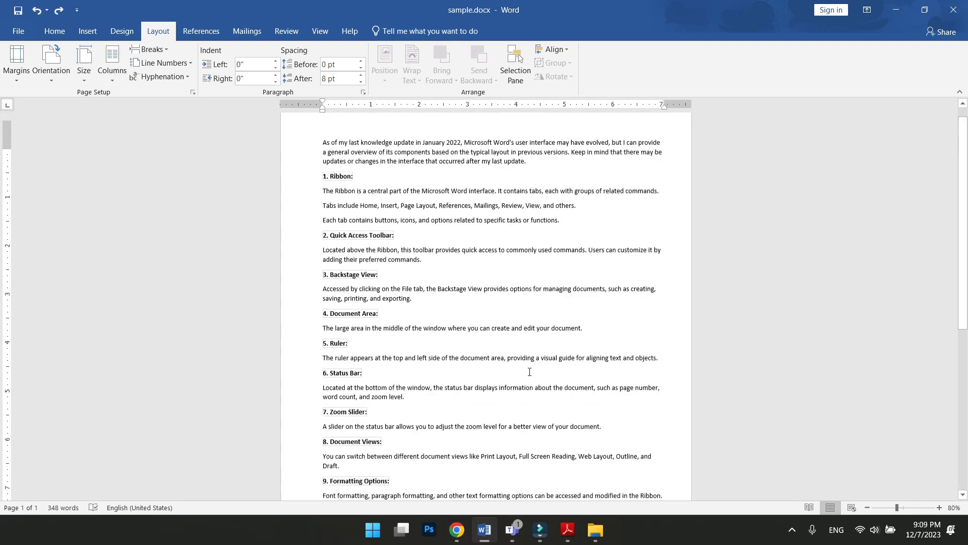
click(101, 81)
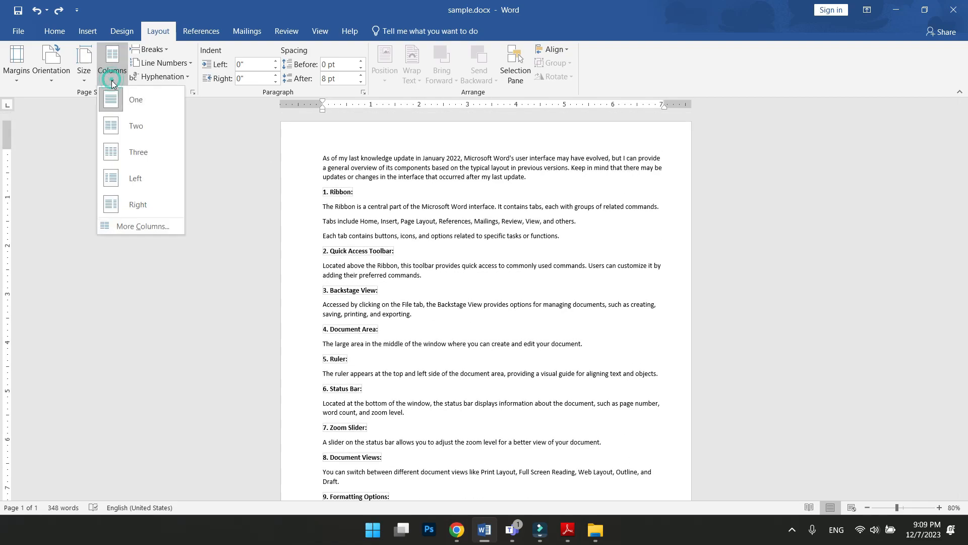
click(130, 124)
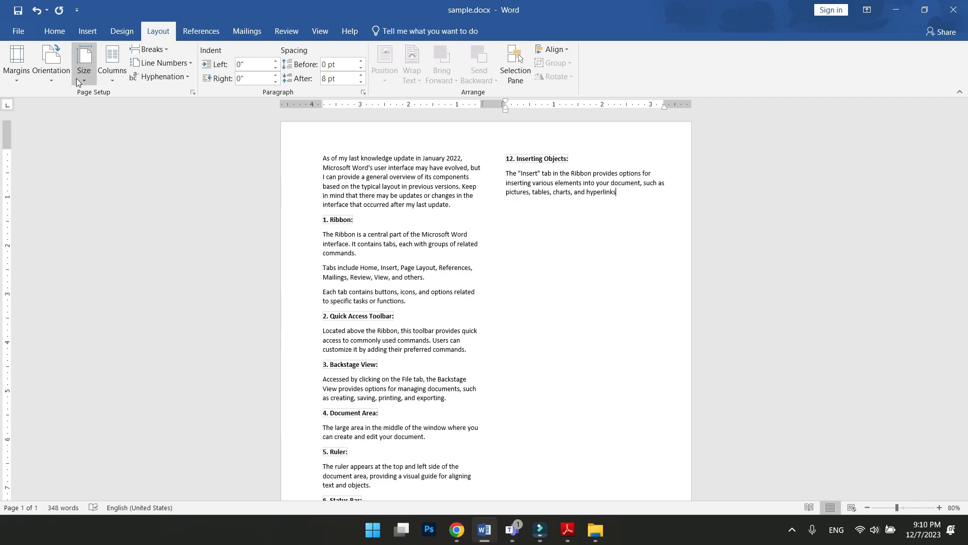
click(108, 82)
click(140, 159)
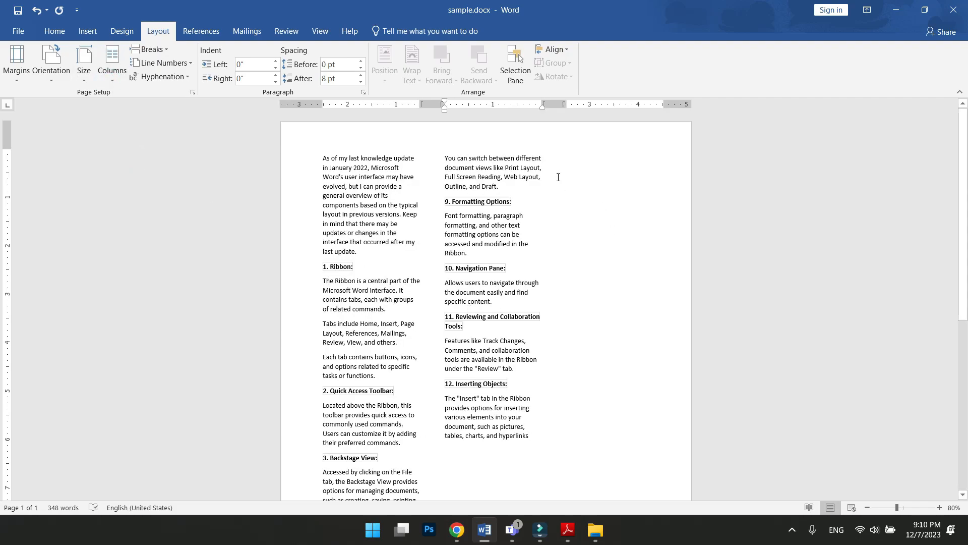
- Try the Left column layout on the document text, and undo the column changes back to a single column
click(120, 80)
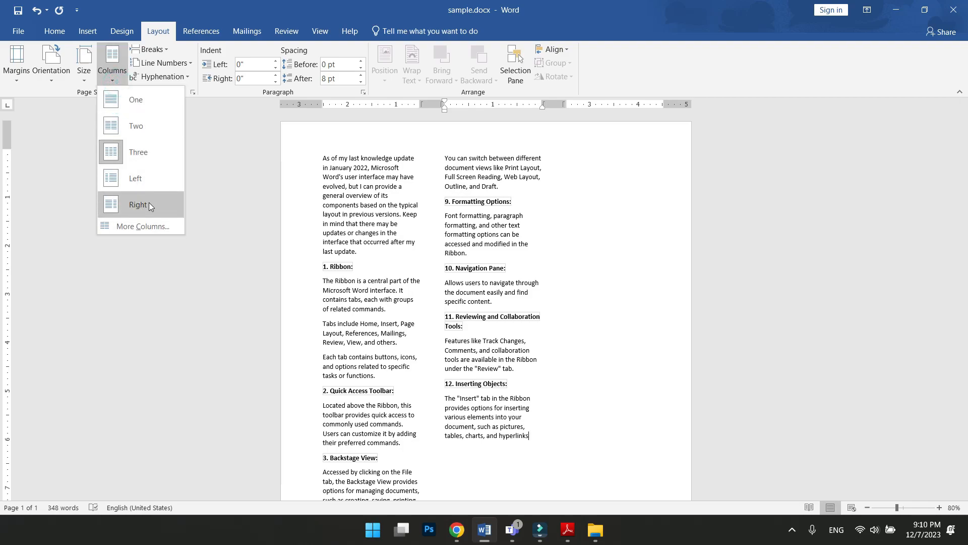
click(137, 177)
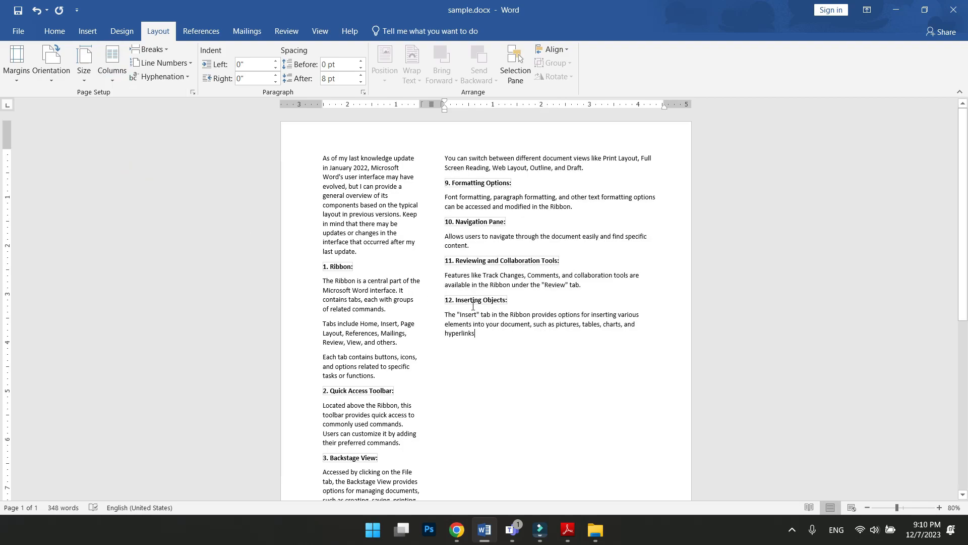
click(121, 79)
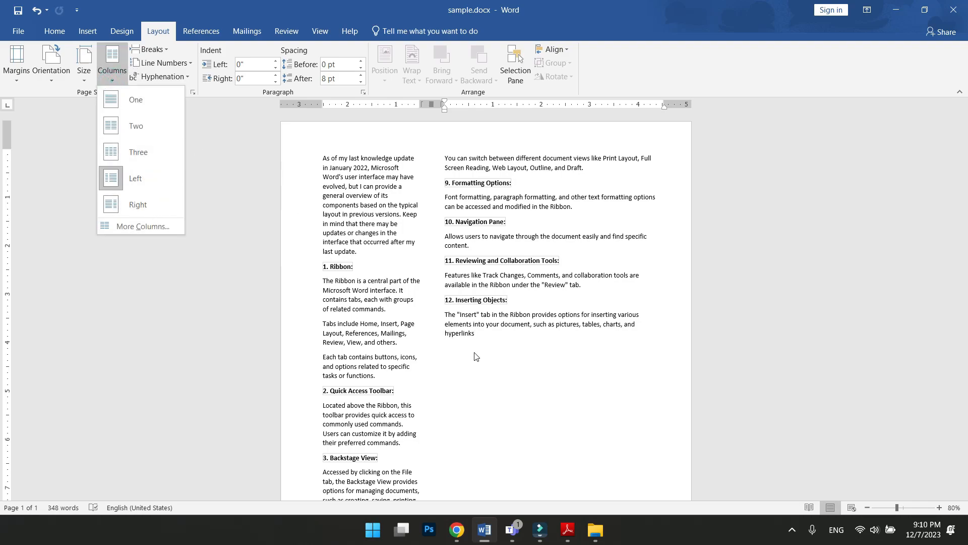
click(491, 364)
key(ctrl+z)
key(ctrl+z)
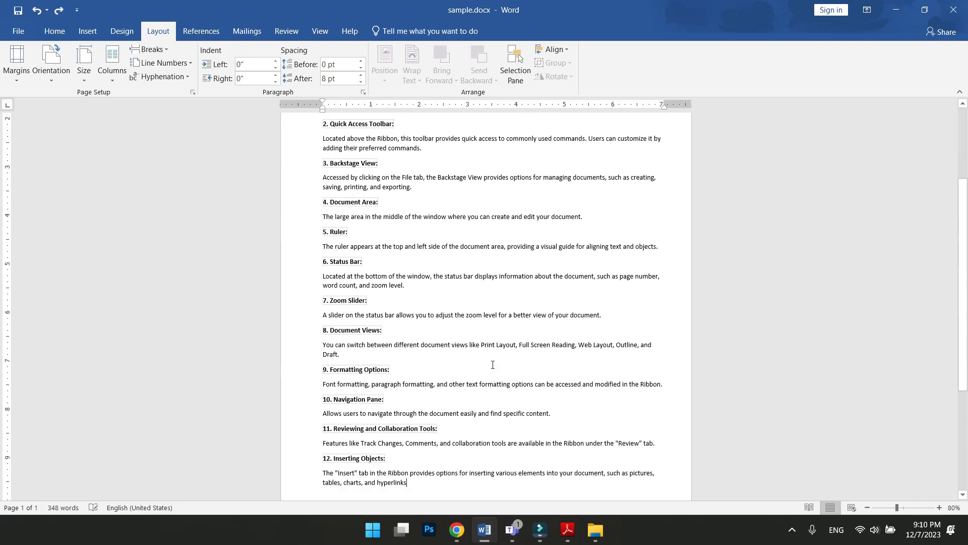
scroll(358, 281, up, 5)
scroll(358, 281, up, 1)
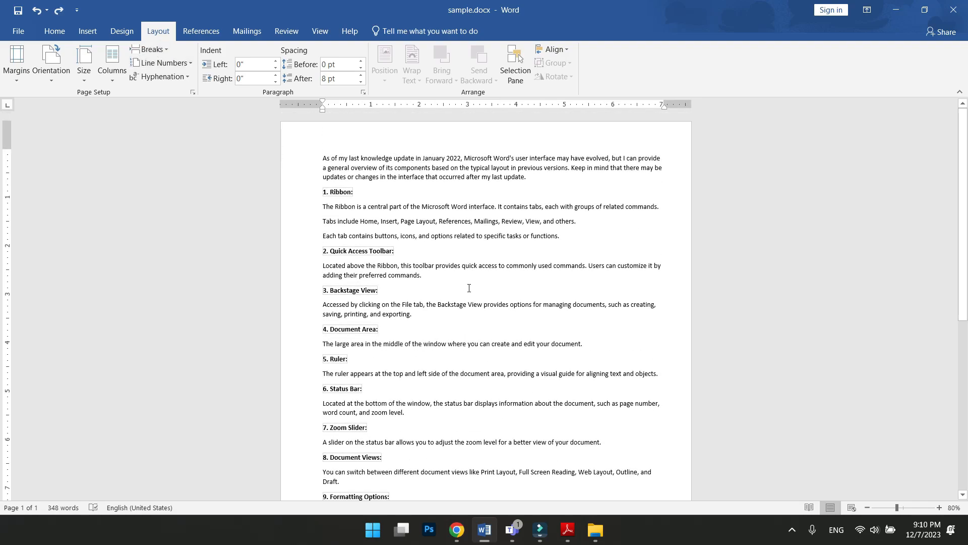
- Select all of the document text and enlarge its font size to 16
scroll(468, 288, down, 9)
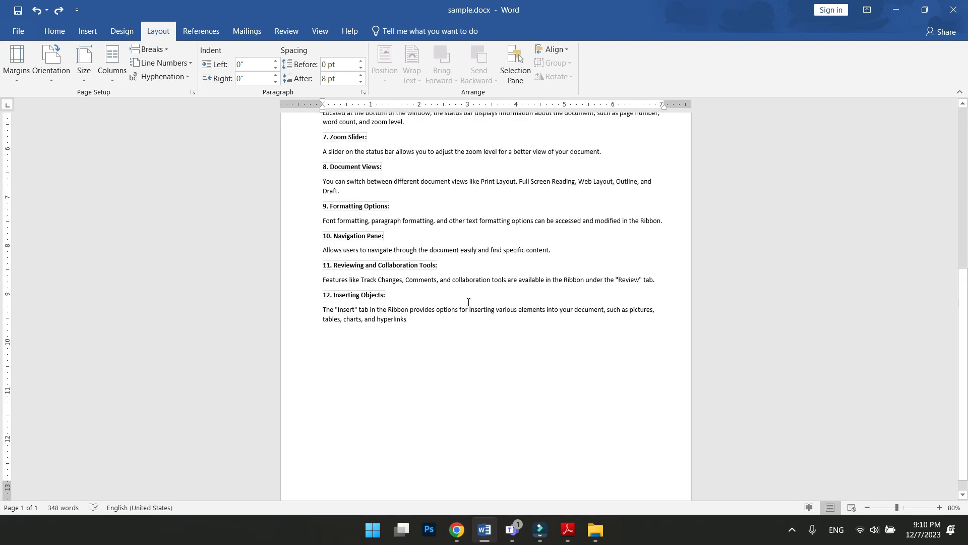
scroll(469, 301, down, 1)
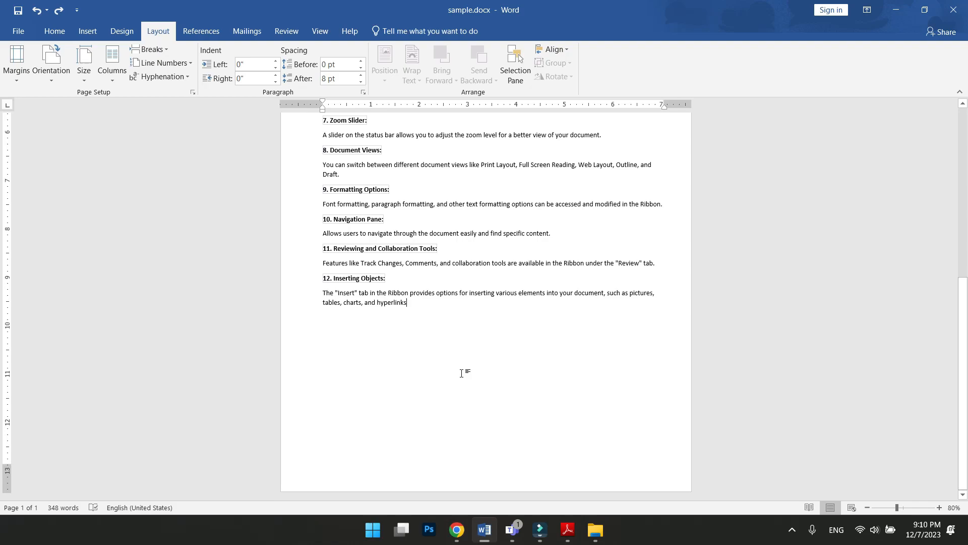
scroll(461, 373, up, 2)
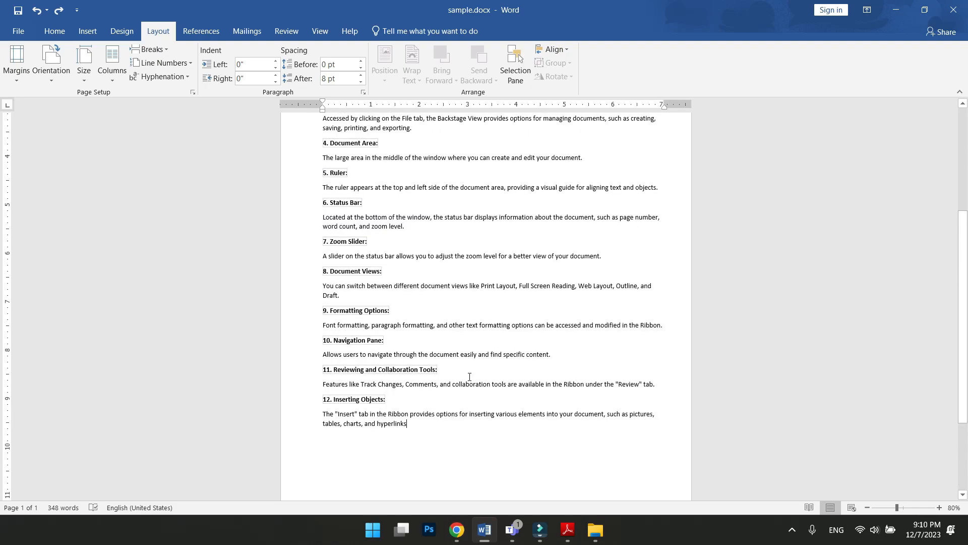
ctrl+scroll(469, 376, up, 4)
key(ctrl+a)
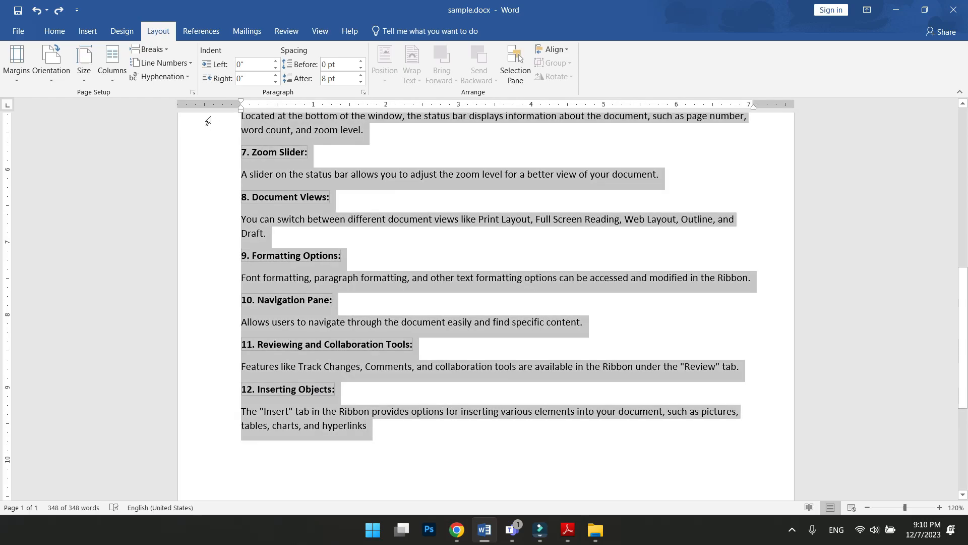
click(41, 31)
click(184, 55)
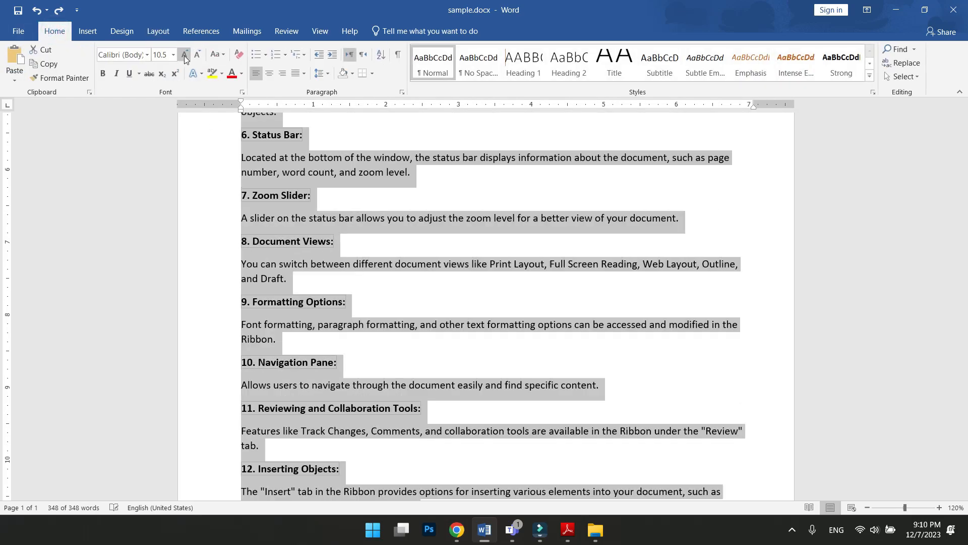
click(184, 54)
click(184, 55)
scroll(378, 300, down, 15)
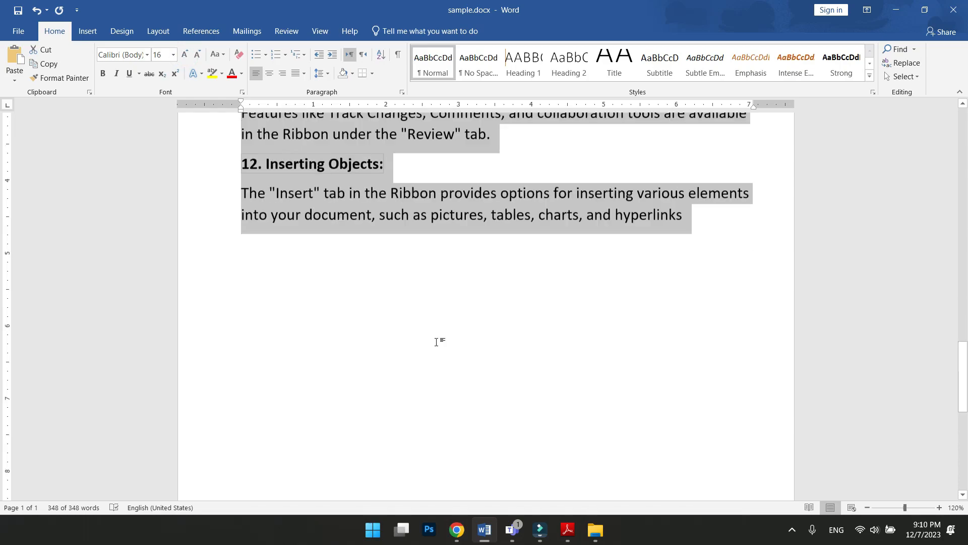
- Increase the font size of the selected text to 24 and look through the resulting pages
click(173, 54)
click(158, 189)
scroll(398, 295, down, 5)
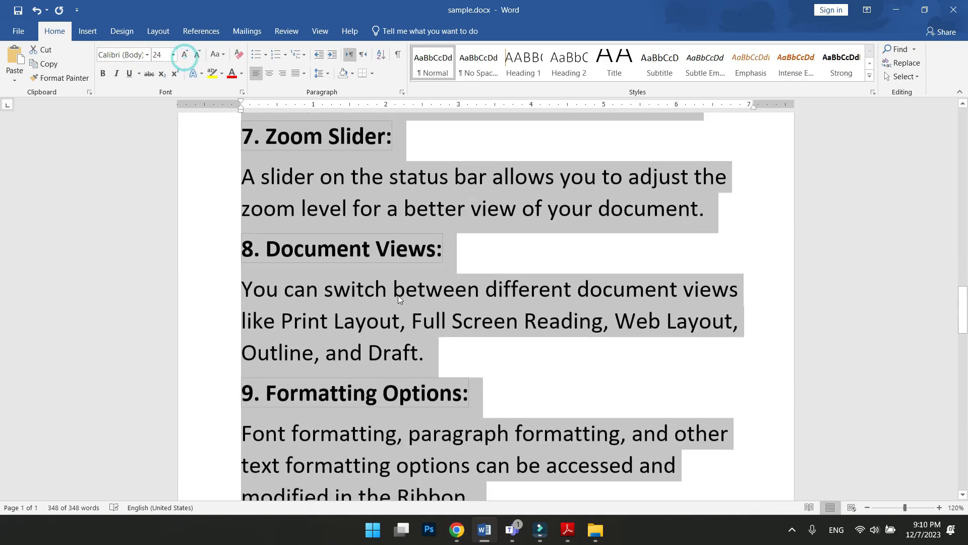
scroll(404, 299, down, 9)
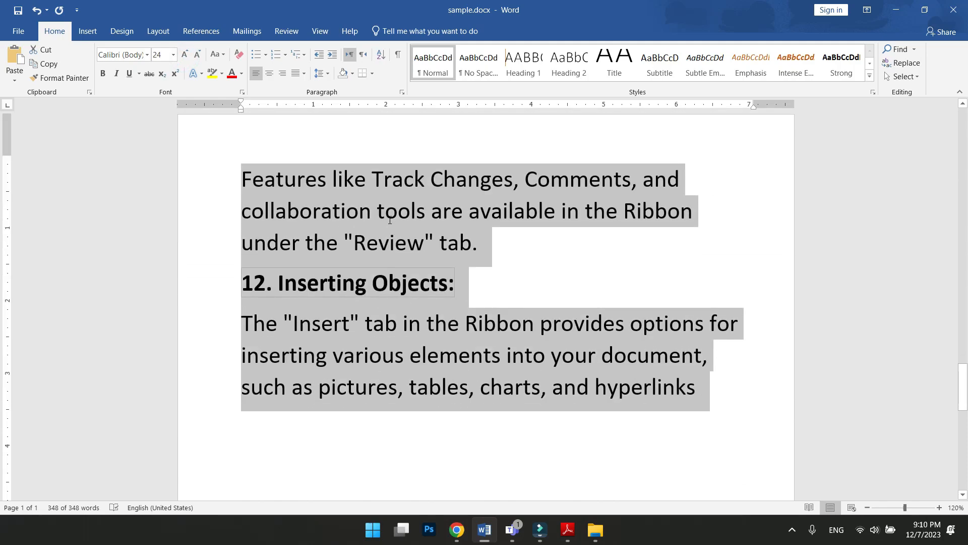
- Place the cursor after the heading "11. Reviewing and Collaboration Tools:" and examine where the text divides between pages
click(352, 165)
scroll(352, 165, up, 3)
click(646, 172)
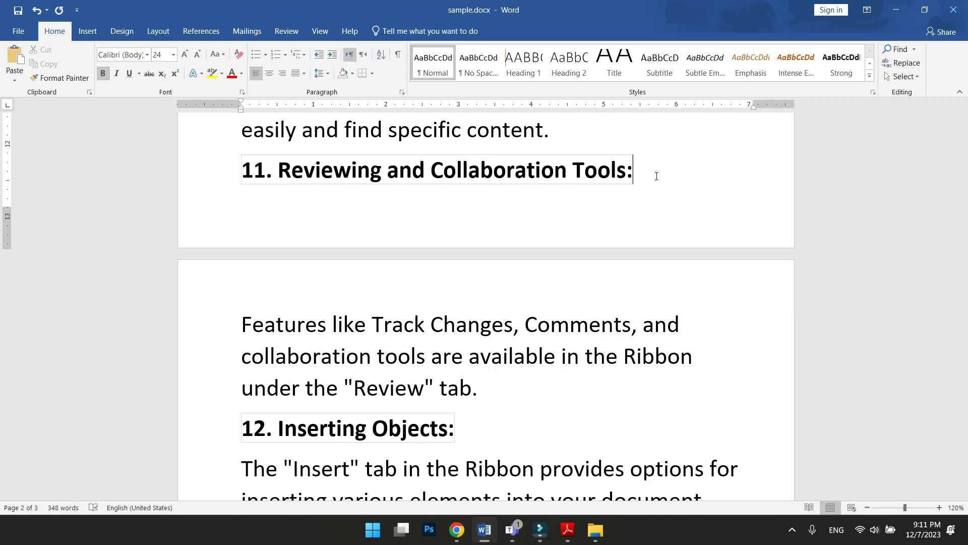
scroll(514, 255, up, 8)
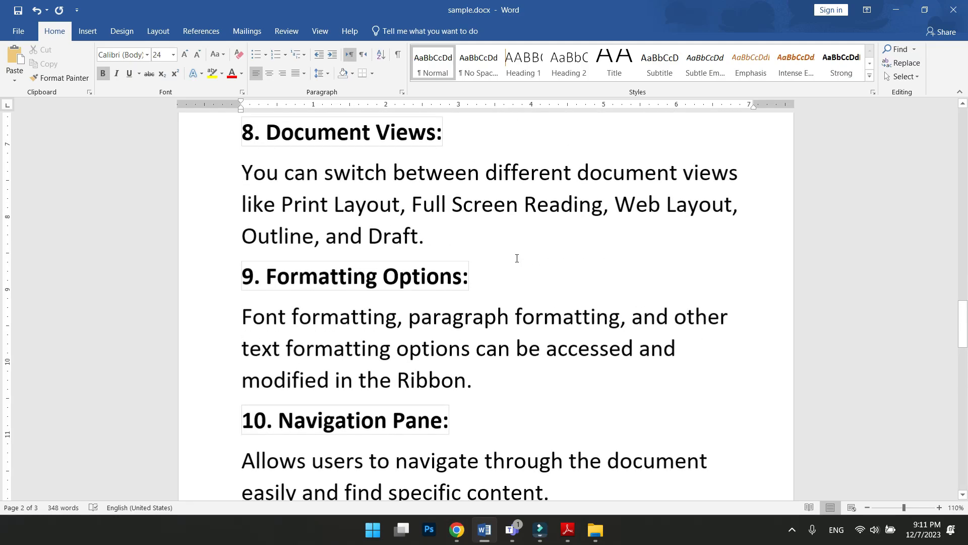
ctrl+scroll(516, 255, down, 8)
ctrl+scroll(516, 255, up, 6)
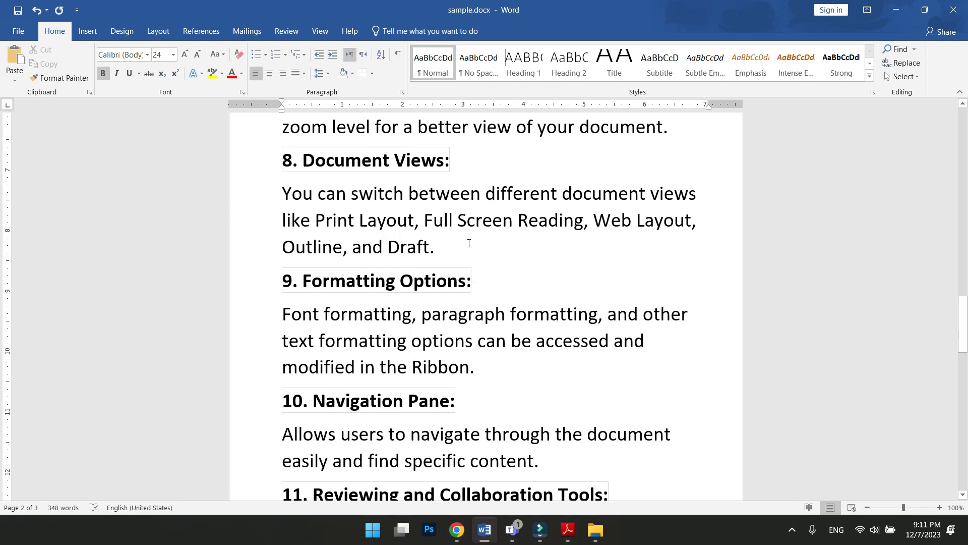
- Undo the font size increases on the whole text back to 14, and look over all pages
key(ctrl+z)
key(ctrl+z)
scroll(485, 253, up, 10)
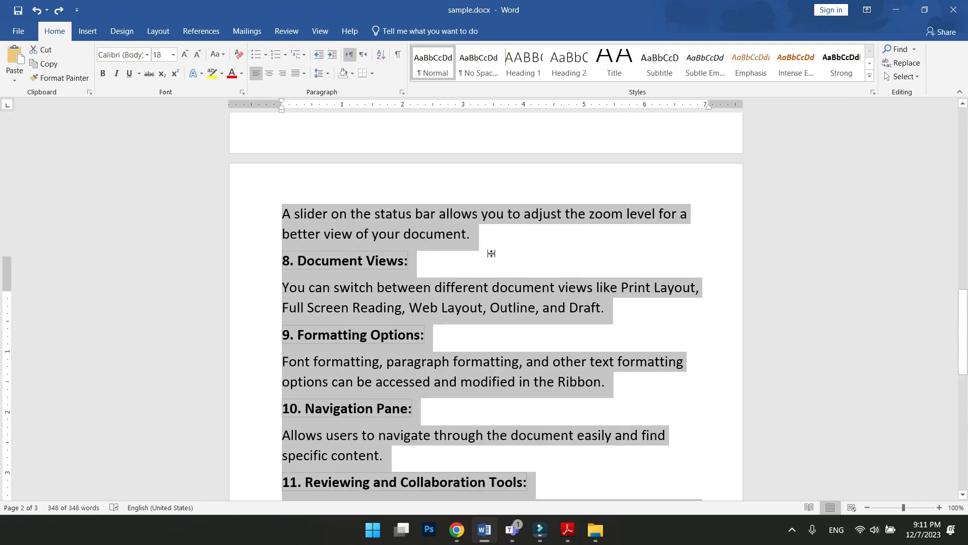
scroll(493, 253, up, 3)
key(ctrl+z)
key(ctrl+z)
scroll(494, 255, up, 6)
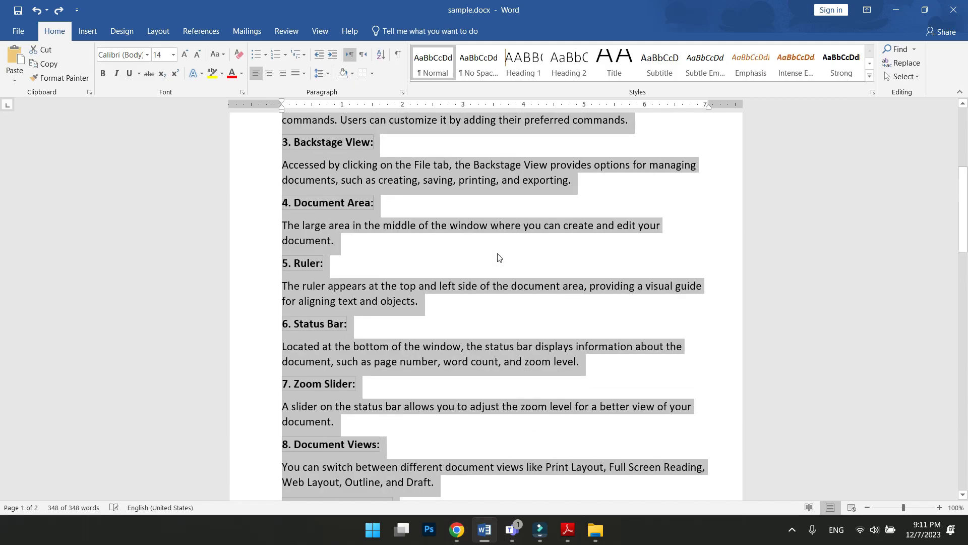
scroll(494, 256, down, 4)
scroll(495, 259, up, 4)
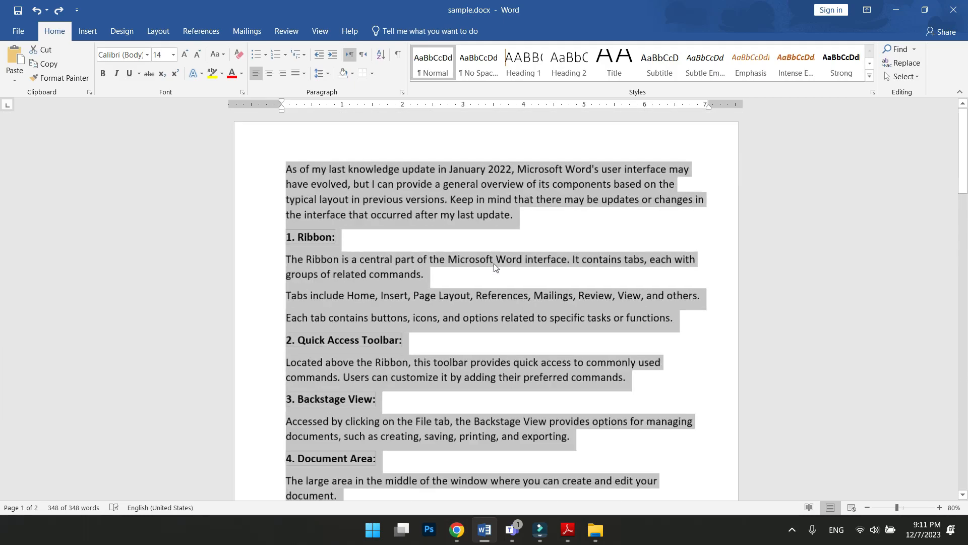
scroll(492, 264, down, 8)
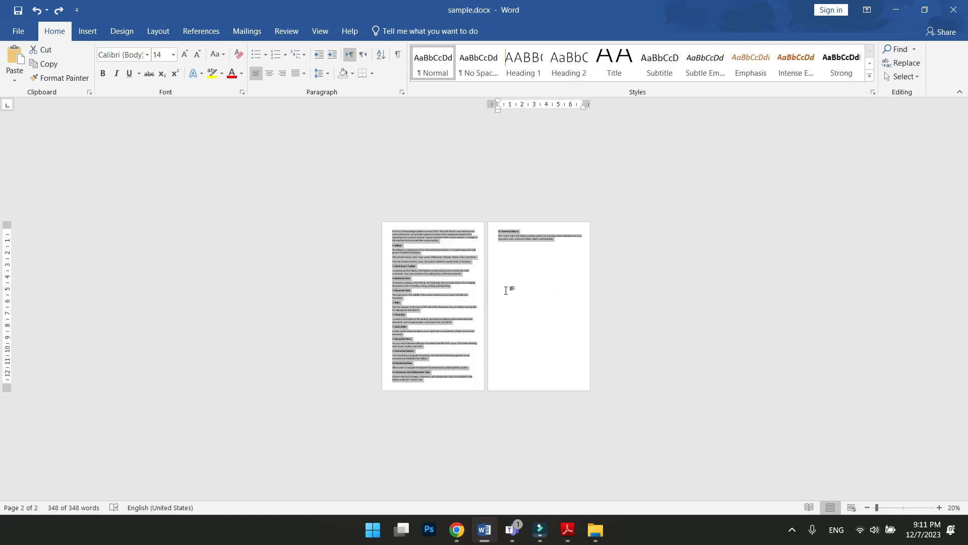
- Reduce the font size of the whole text to 12 and look through the document
click(198, 54)
click(502, 292)
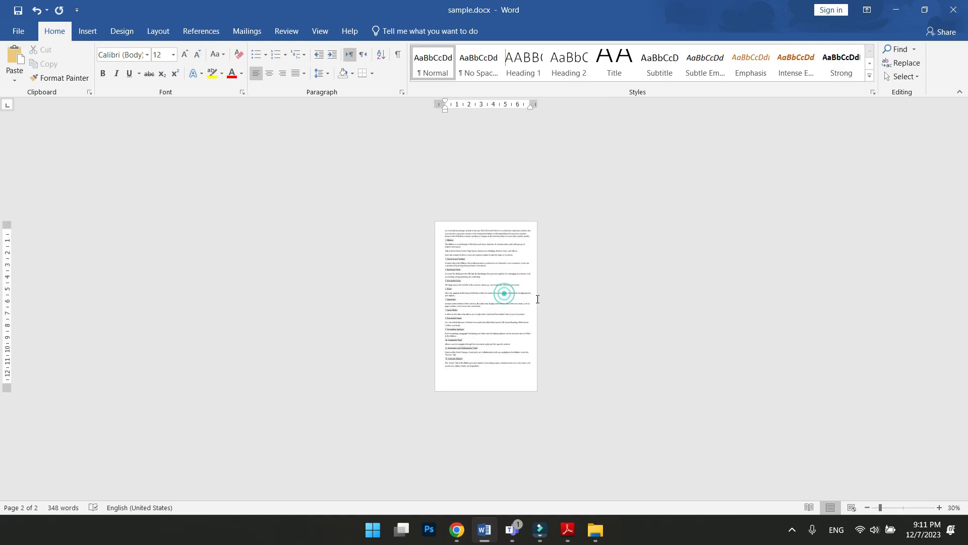
scroll(538, 299, up, 6)
scroll(538, 299, up, 1)
scroll(530, 262, down, 4)
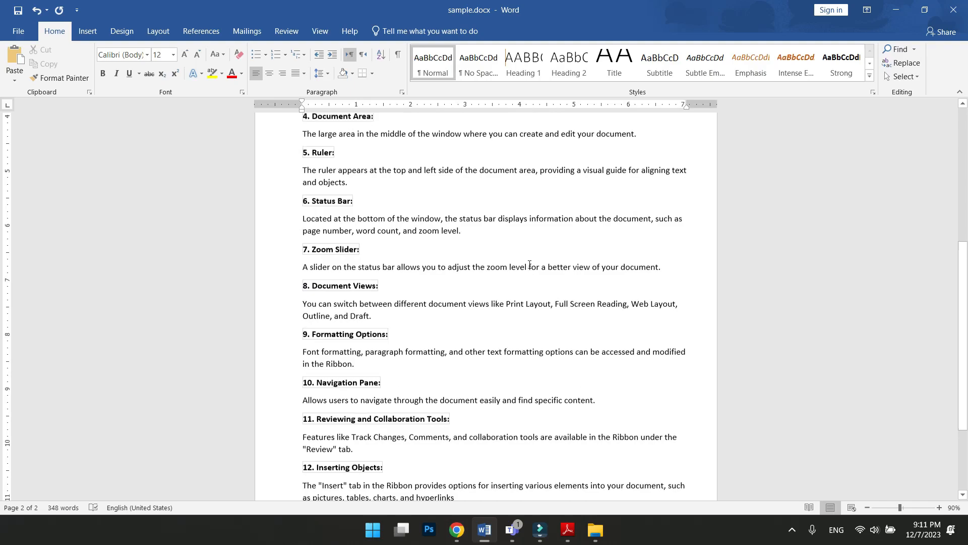
scroll(529, 264, up, 6)
scroll(373, 237, down, 1)
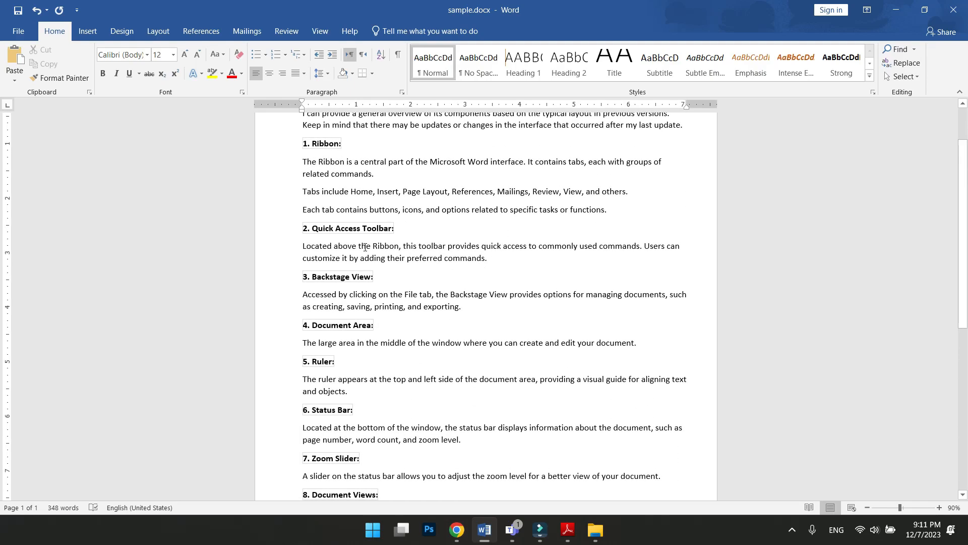
- Insert a page break after the Backstage View paragraph, before "4. Document Area:", and look over both pages
click(460, 311)
click(160, 30)
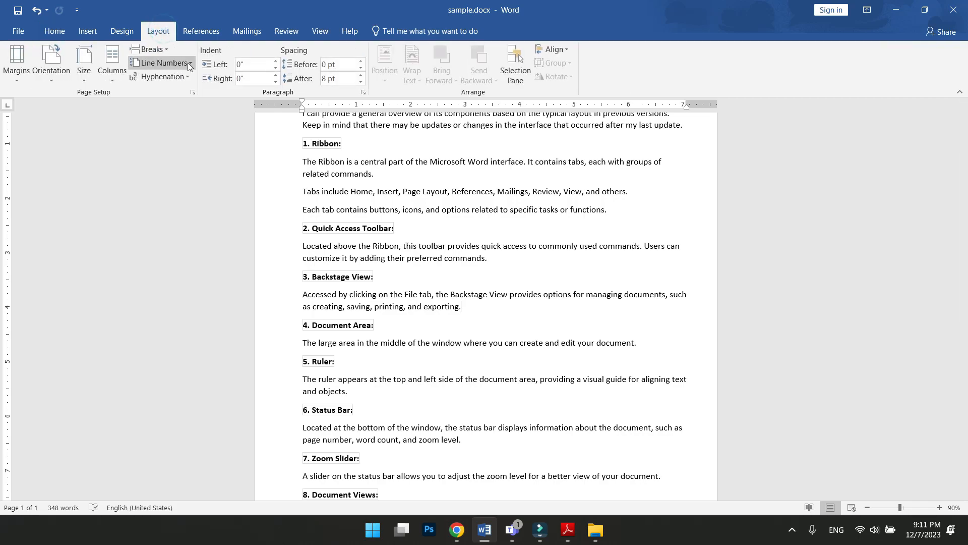
click(159, 50)
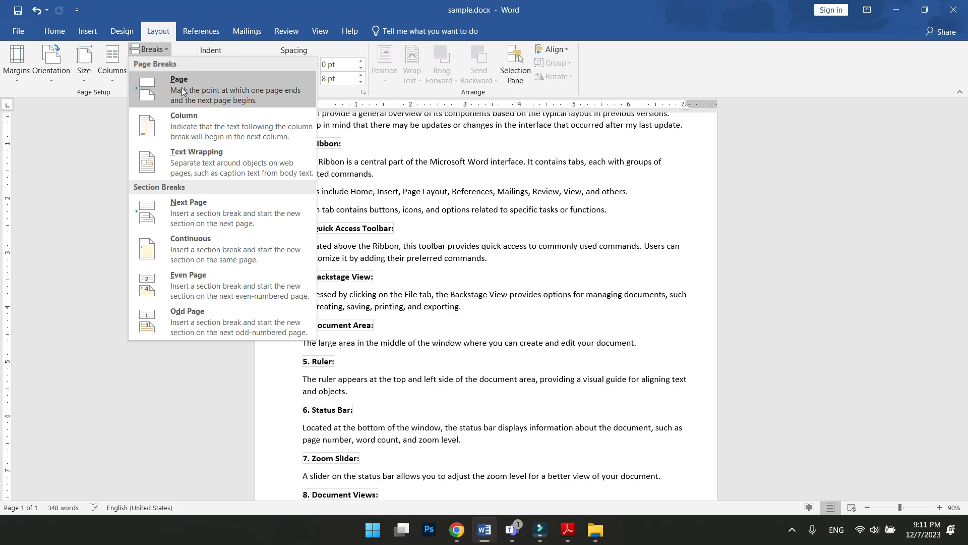
click(181, 89)
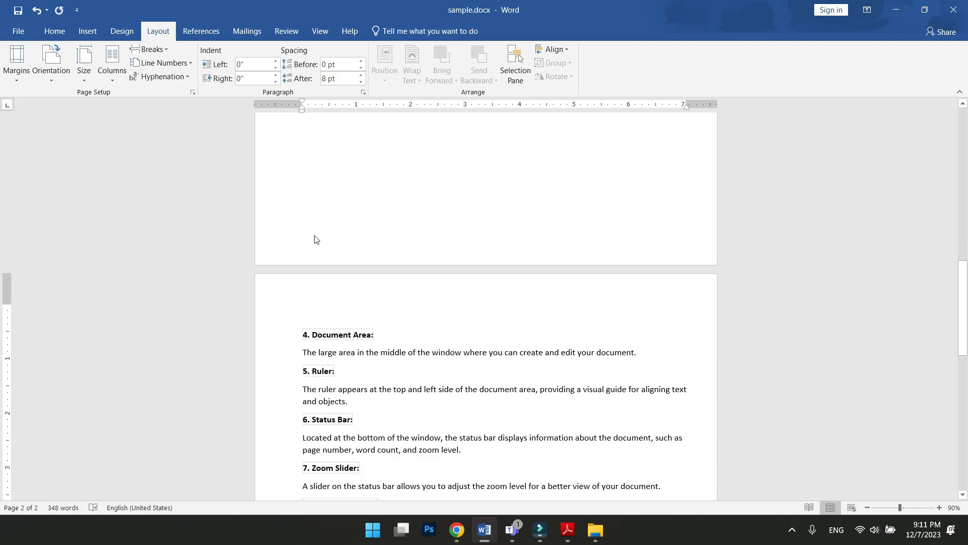
scroll(353, 257, down, 2)
scroll(410, 282, up, 6)
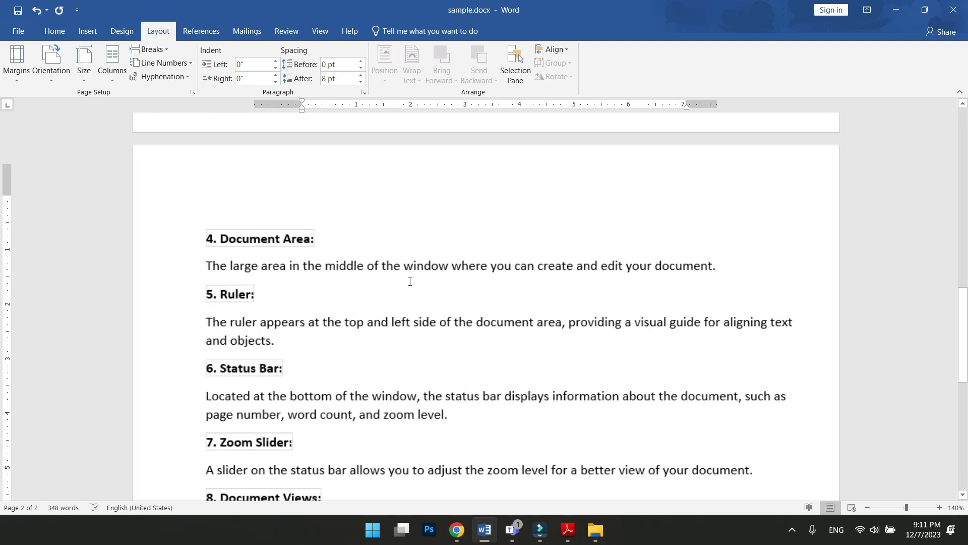
scroll(410, 281, up, 10)
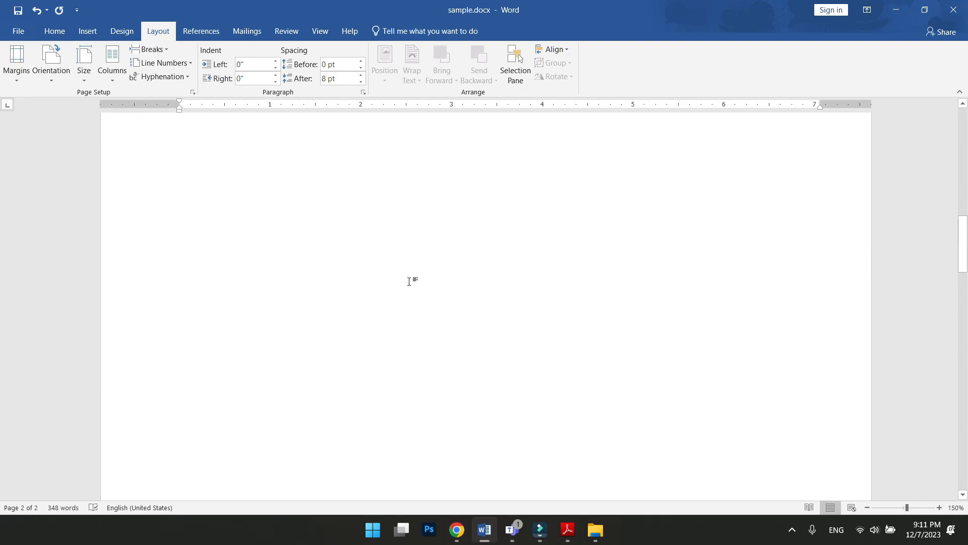
scroll(410, 281, up, 4)
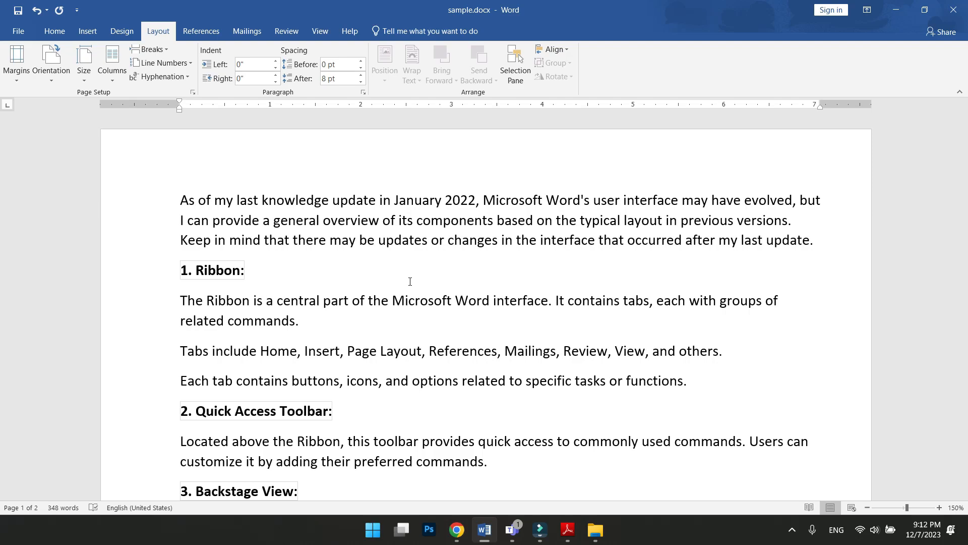
- Switch to the PDF presentation in Adobe Reader, advance to the Apply Theme slide, and return to the Word document
key(alt+Tab)
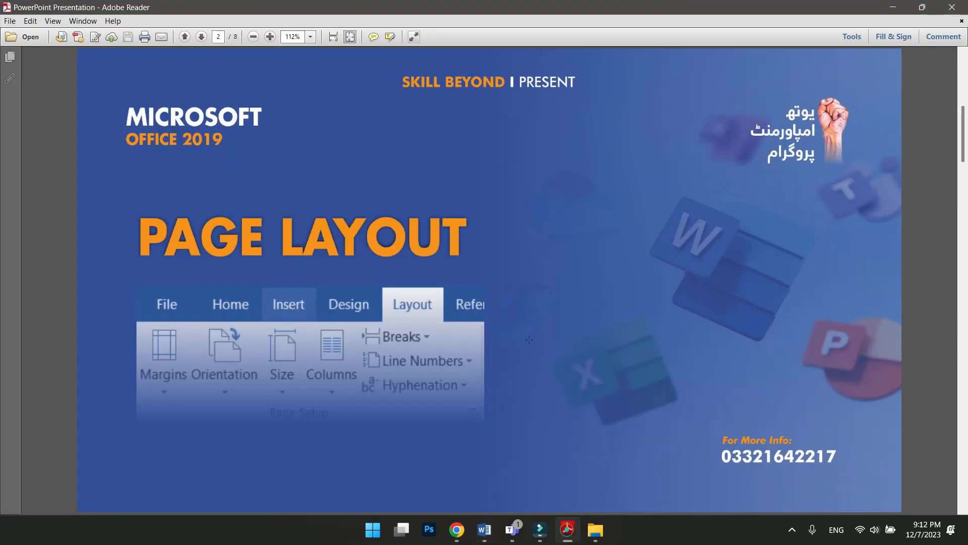
scroll(528, 328, down, 1)
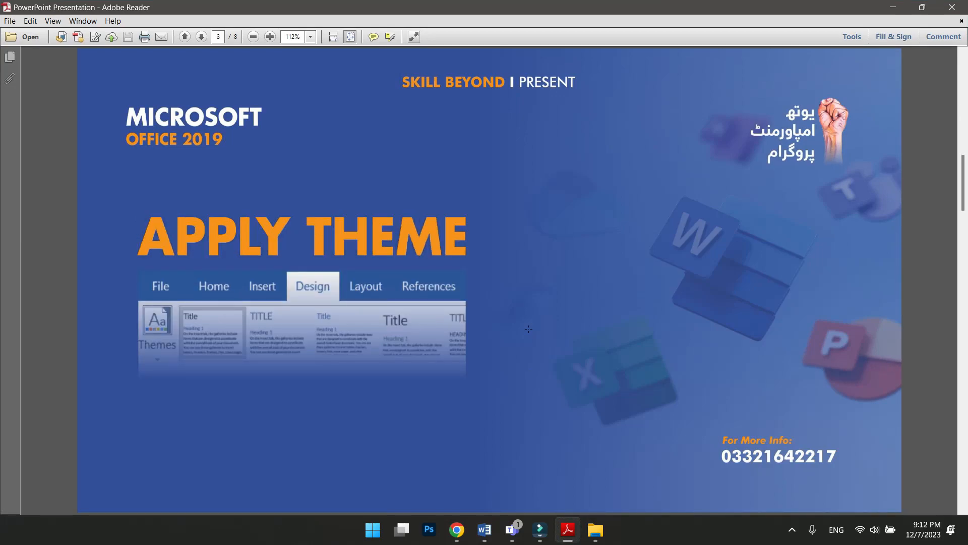
key(alt+Tab)
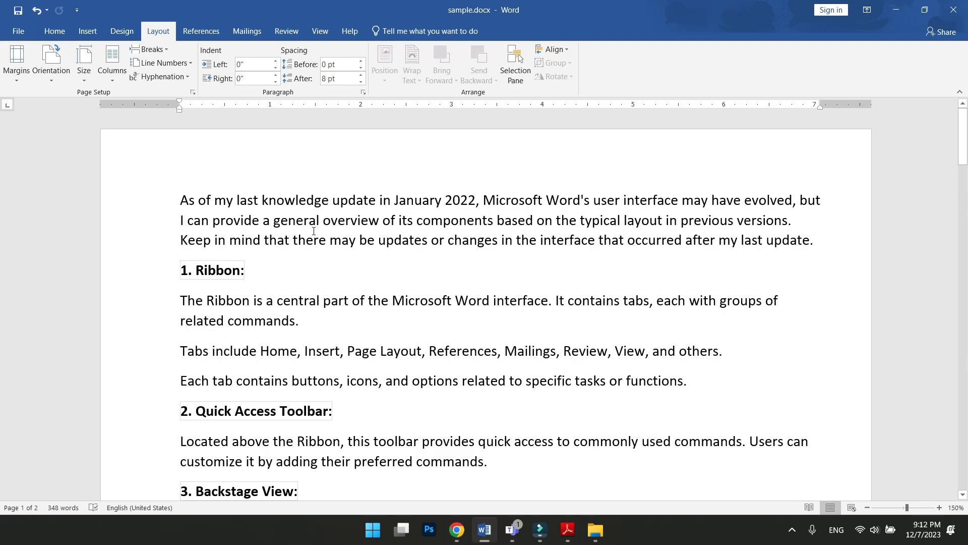
- Try out the Office theme and apply the Basis theme to the document
click(121, 31)
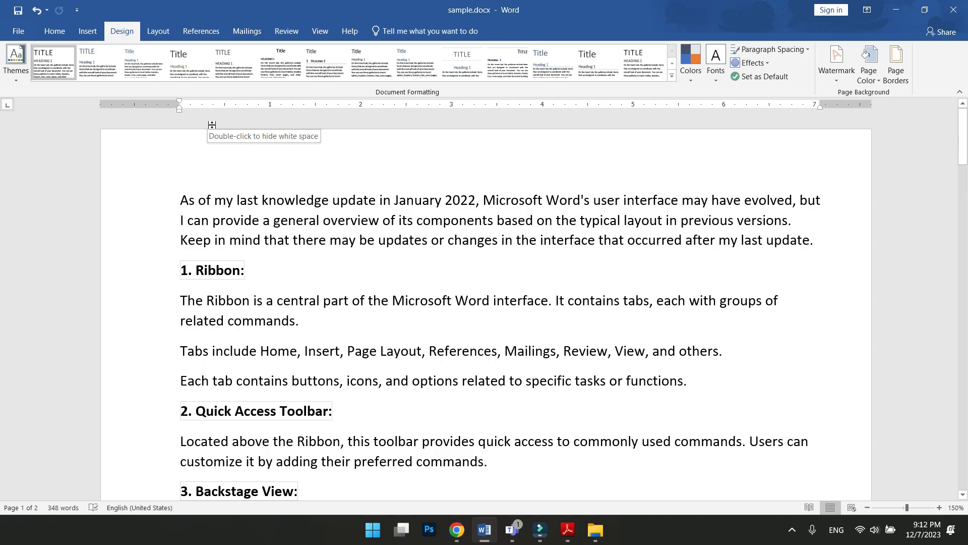
click(42, 31)
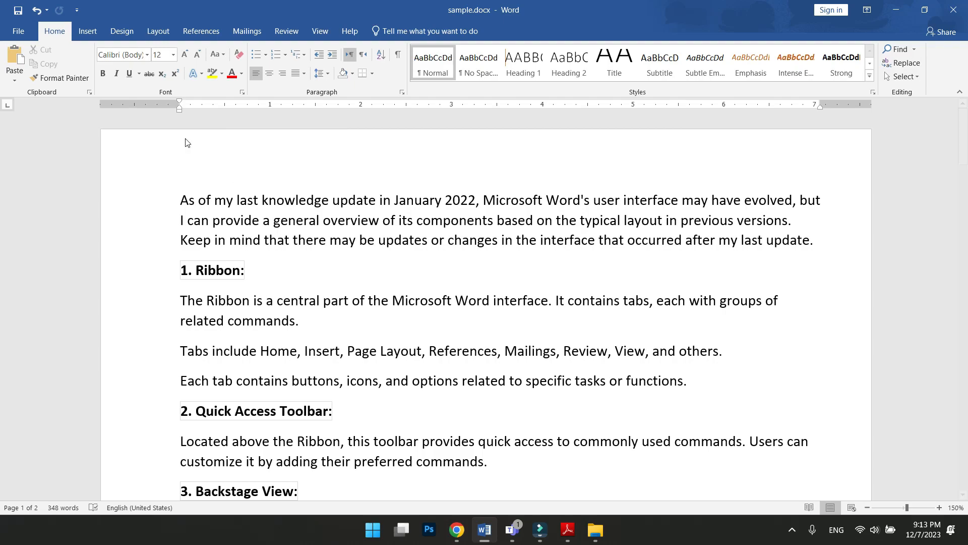
click(131, 35)
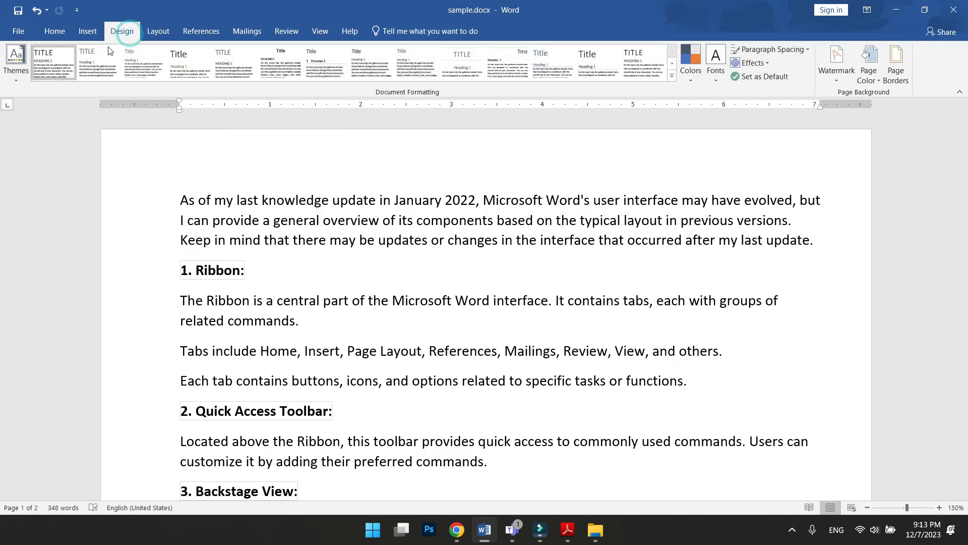
click(16, 80)
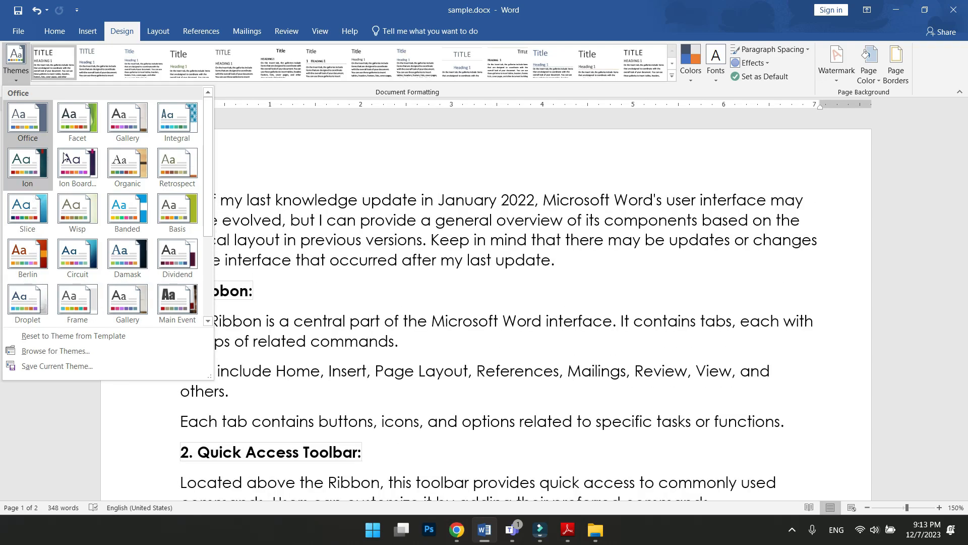
click(24, 124)
click(16, 75)
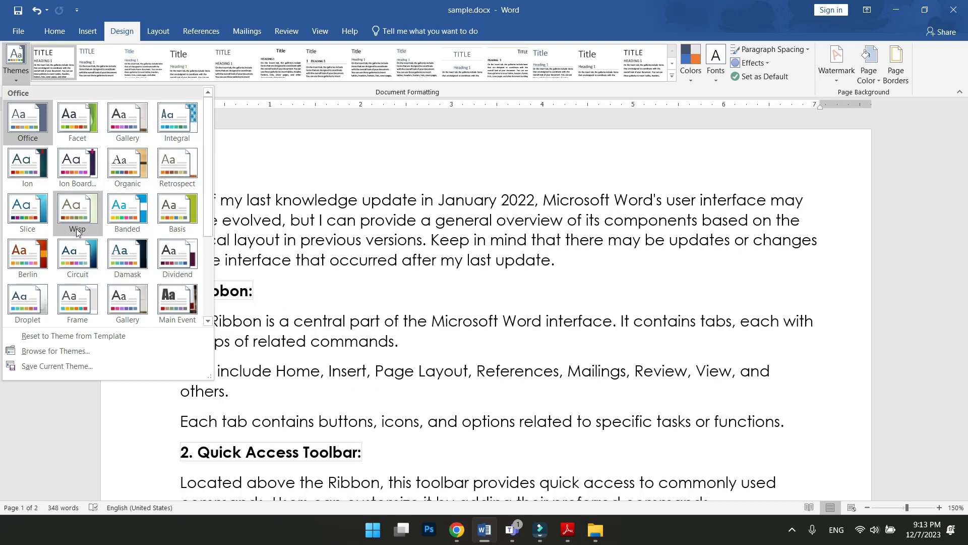
click(172, 222)
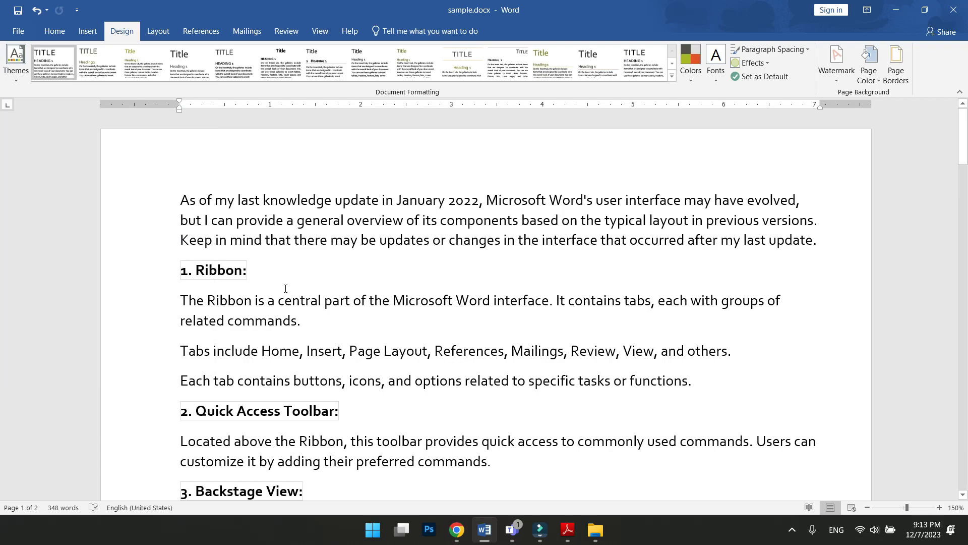
- Select the "3. Backstage View:" section and look through the available themes without applying one
scroll(285, 289, down, 5)
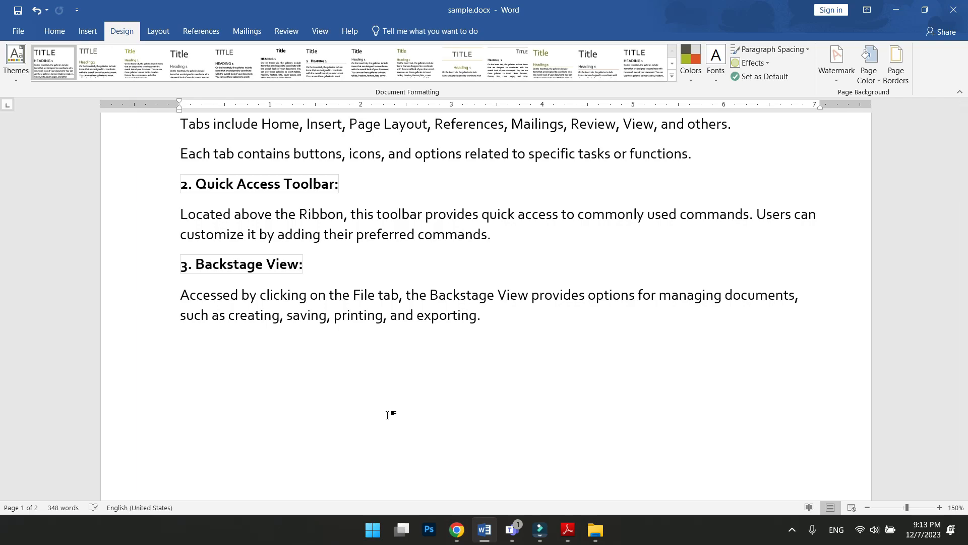
drag(498, 319, 171, 268)
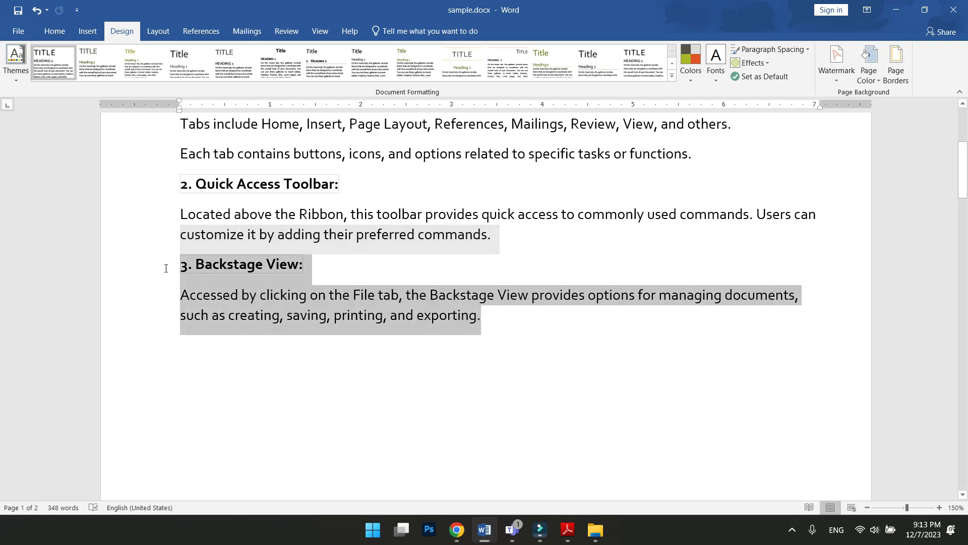
click(15, 74)
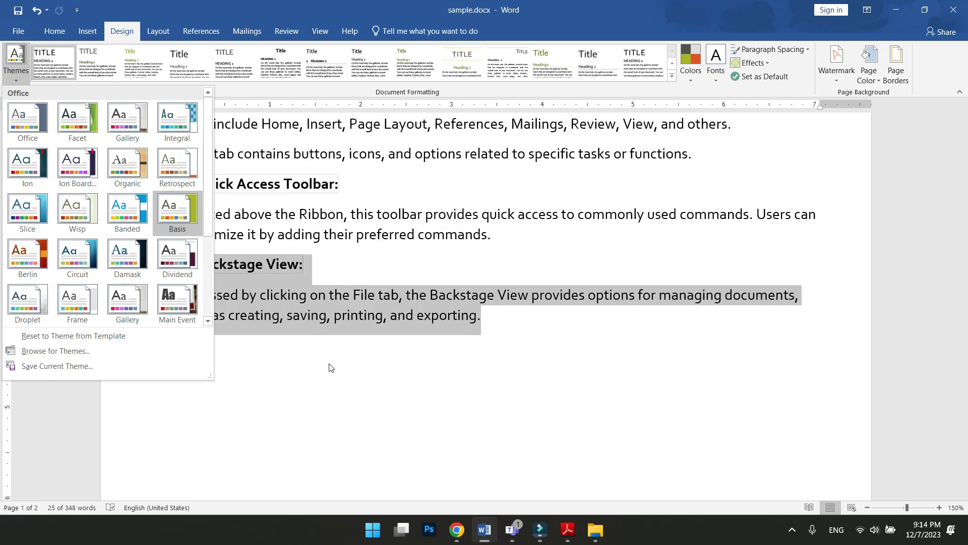
key(Escape)
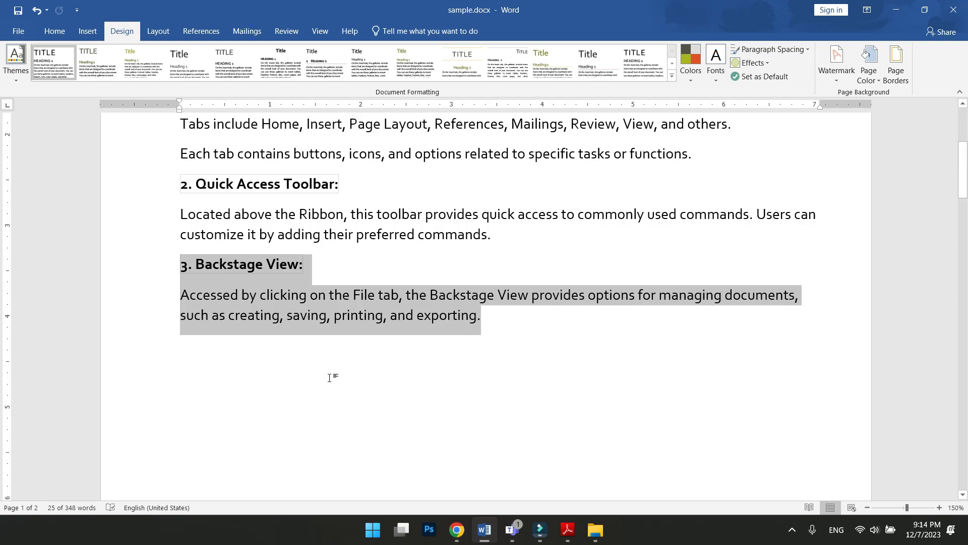
- Undo the Basis theme and the page break before "4. Document Area:"
scroll(333, 373, up, 3)
key(ctrl+z)
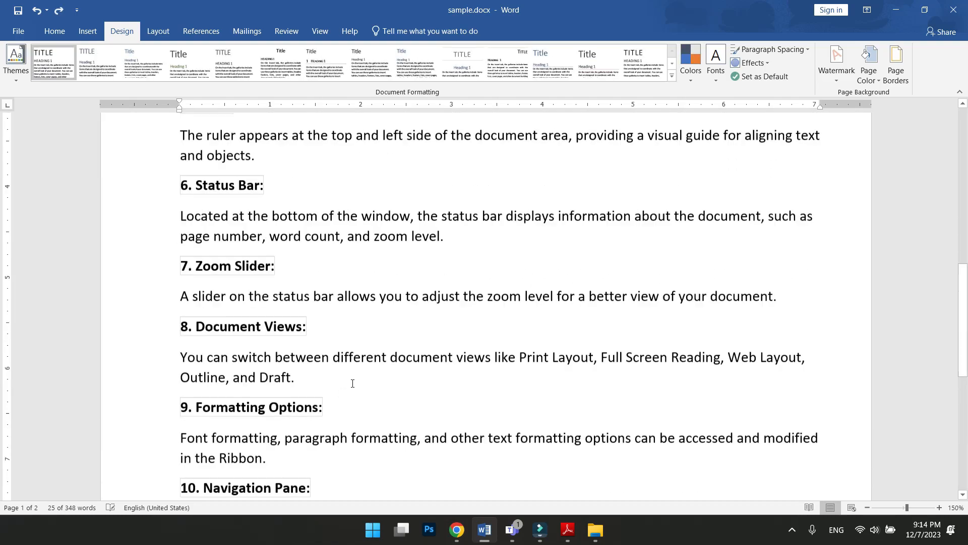
- Switch to the PDF presentation in Adobe Reader, advance to the Paragraph Spacing slide, and return to the Word document
click(568, 530)
scroll(534, 438, down, 2)
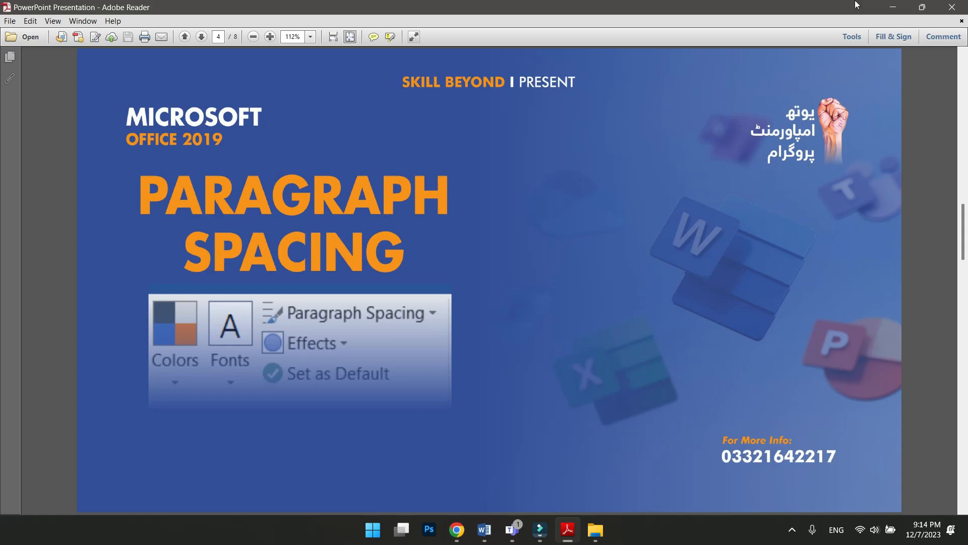
click(893, 7)
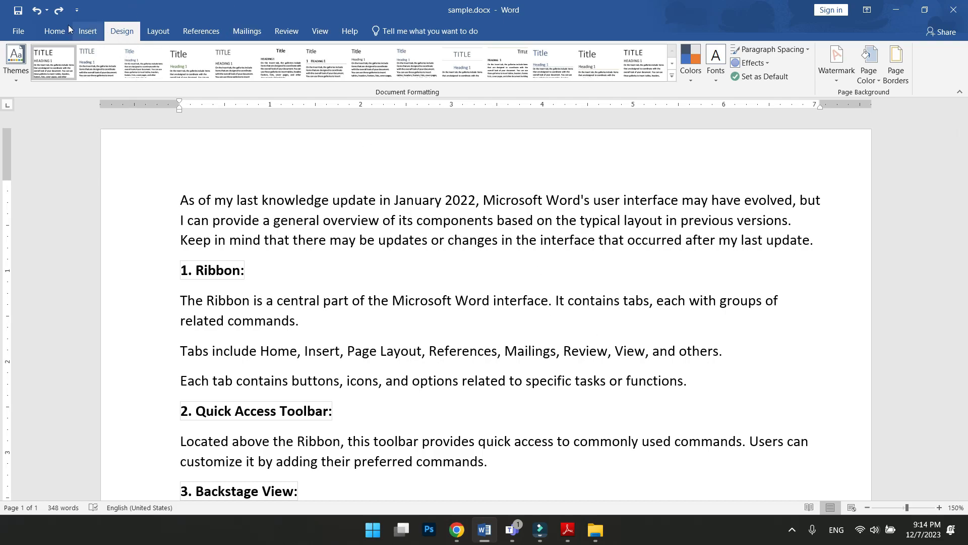
- Apply the Double paragraph spacing to the whole document and look over the pages
click(41, 28)
click(119, 30)
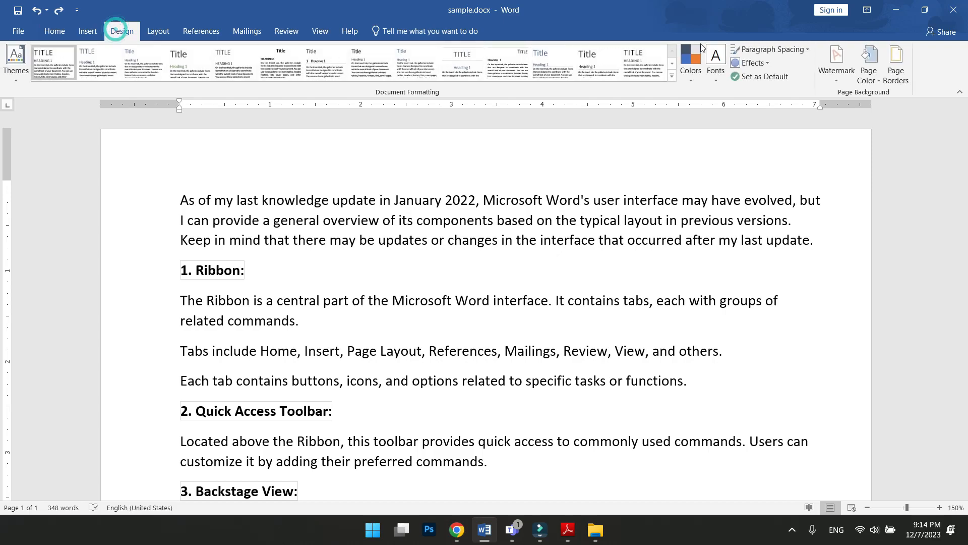
click(797, 50)
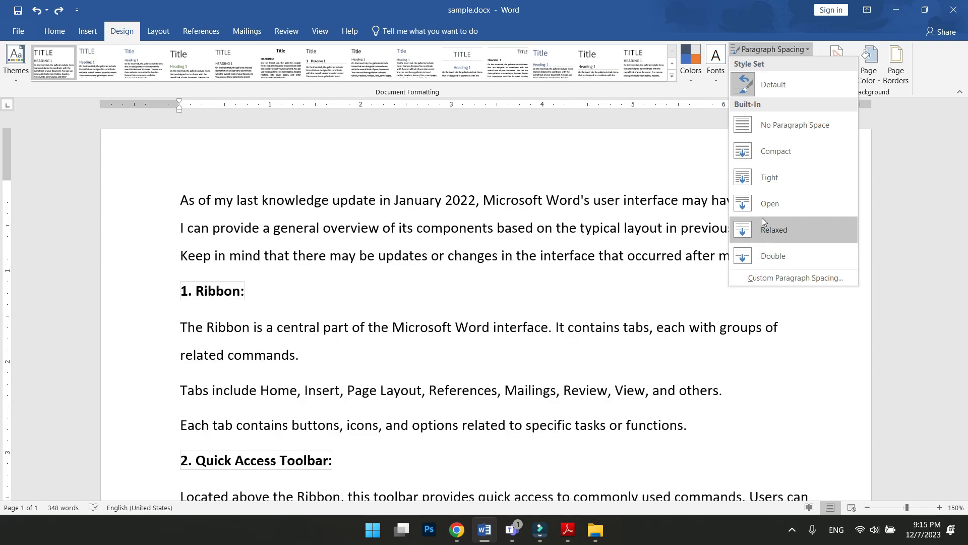
click(774, 251)
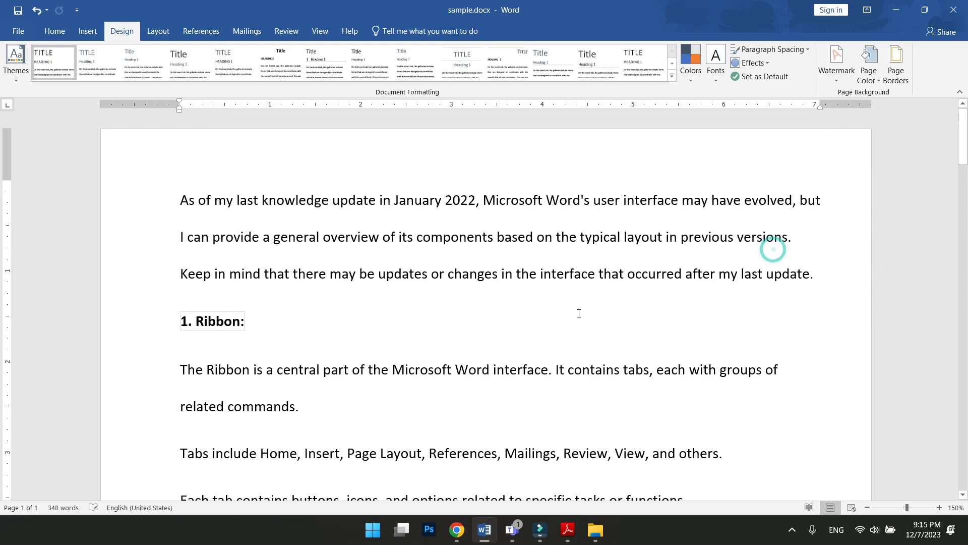
scroll(577, 314, down, 5)
scroll(577, 314, down, 8)
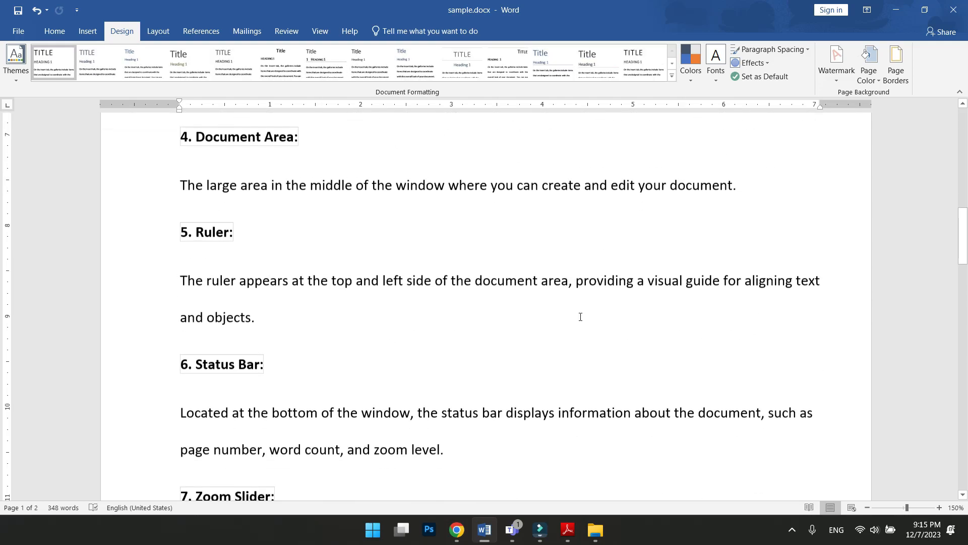
scroll(582, 315, up, 13)
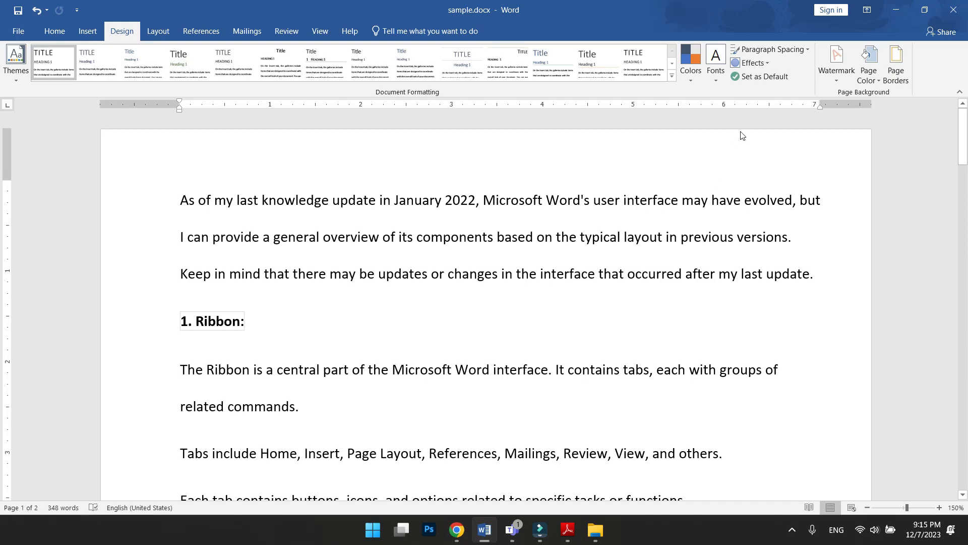
- Reset the document's paragraph spacing to the Default style set and review the other spacing options
click(803, 50)
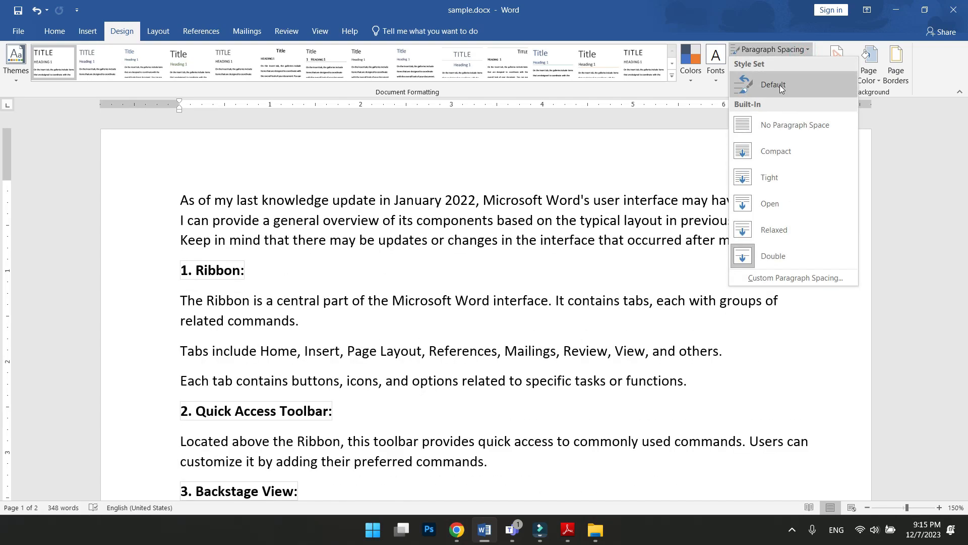
click(779, 85)
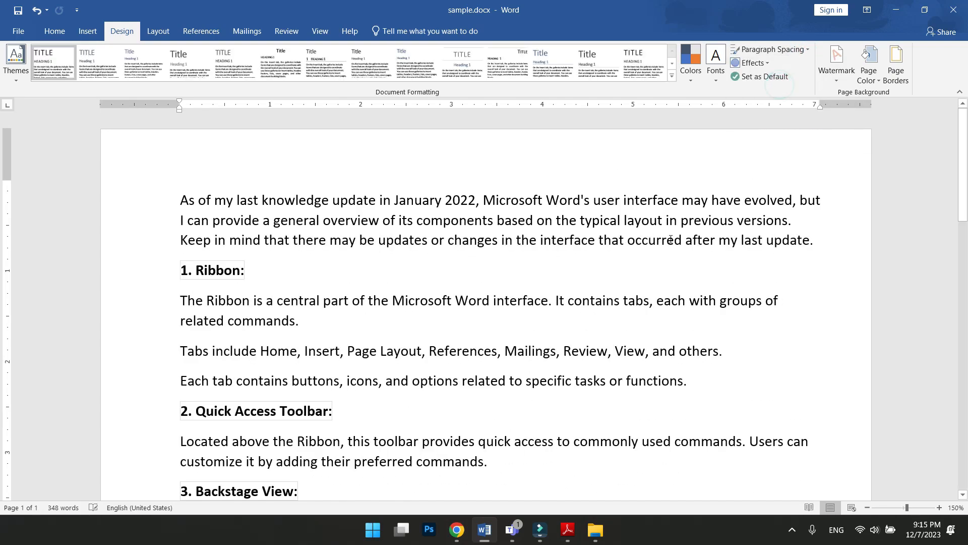
click(804, 50)
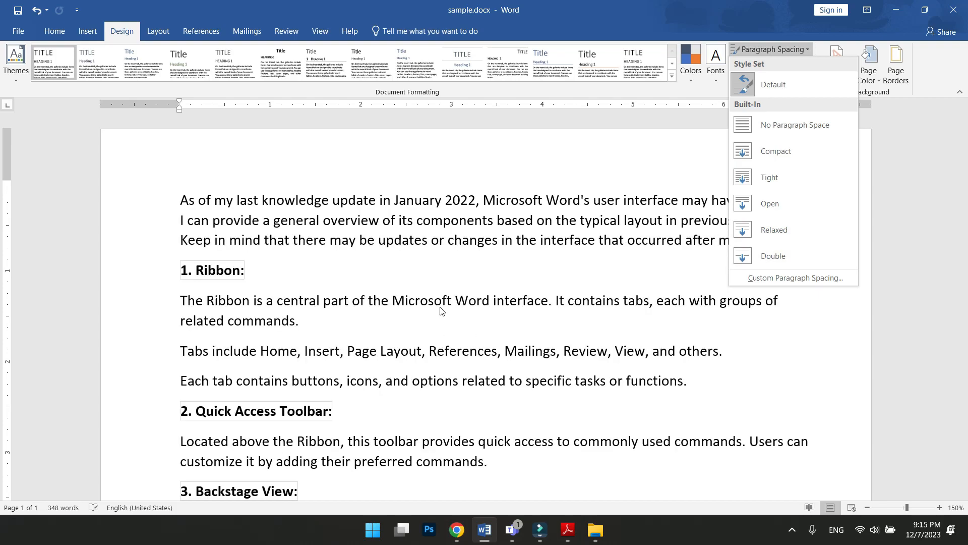
click(432, 281)
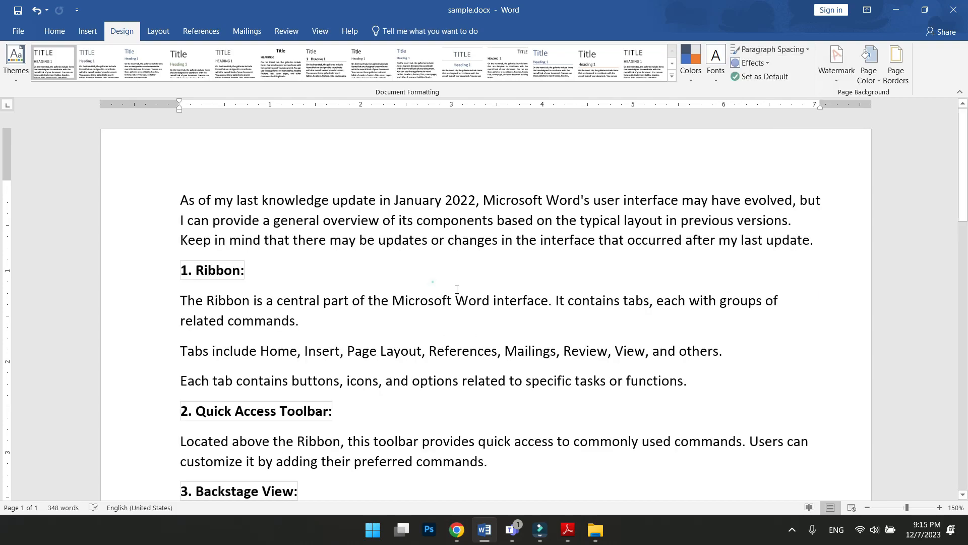
- Switch to the PDF presentation in Adobe Reader, advance to the Watermark slide, and return to the Word document
click(566, 528)
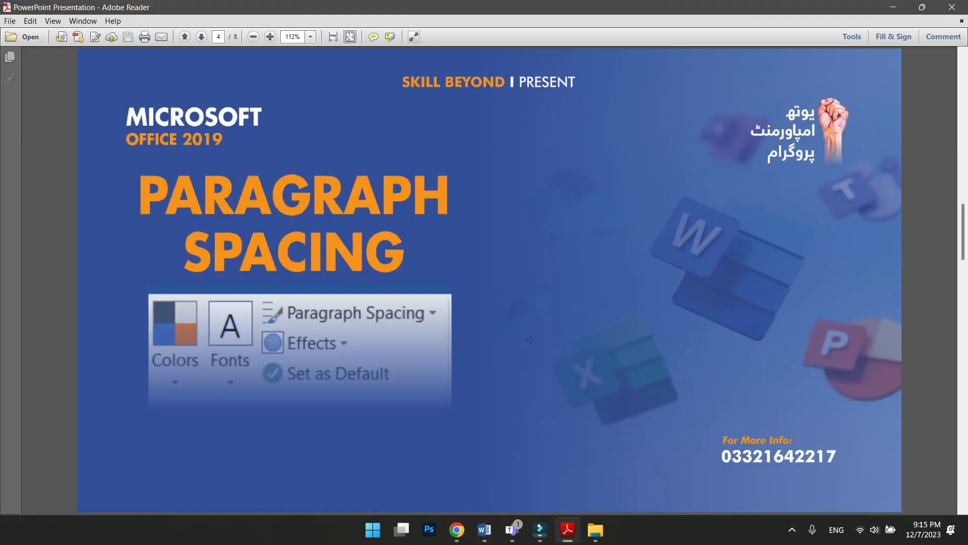
scroll(531, 340, down, 1)
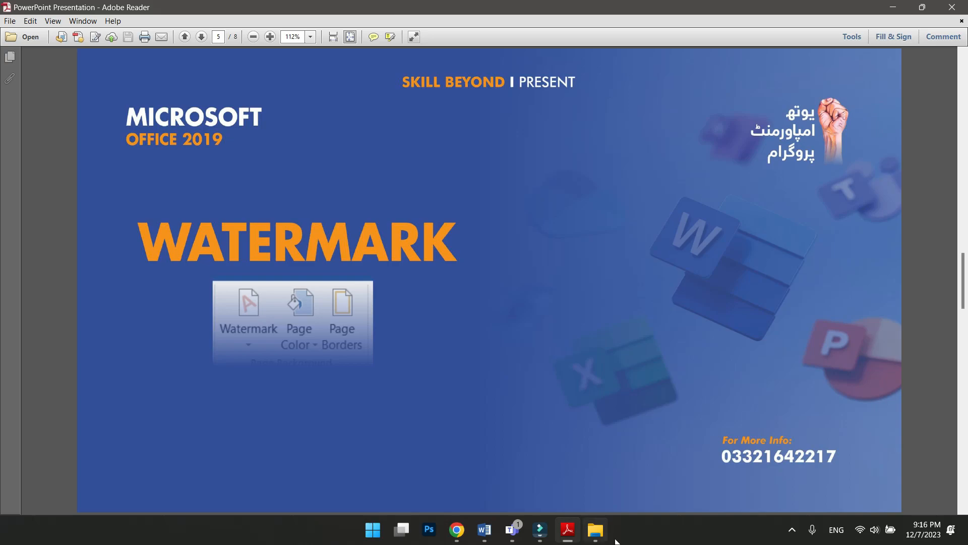
click(484, 530)
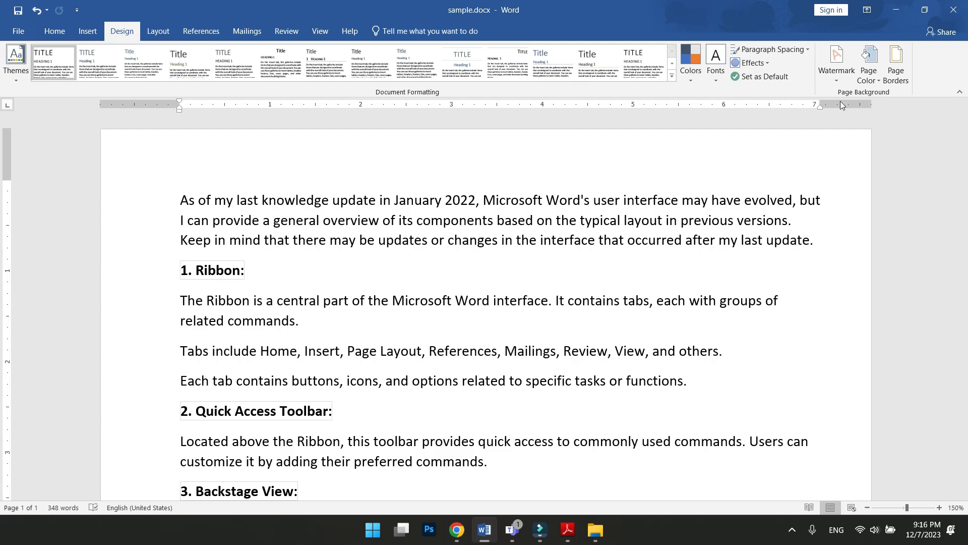
- Add the diagonal CONFIDENTIAL 1 watermark to the document and look over the page at a reduced zoom
click(837, 71)
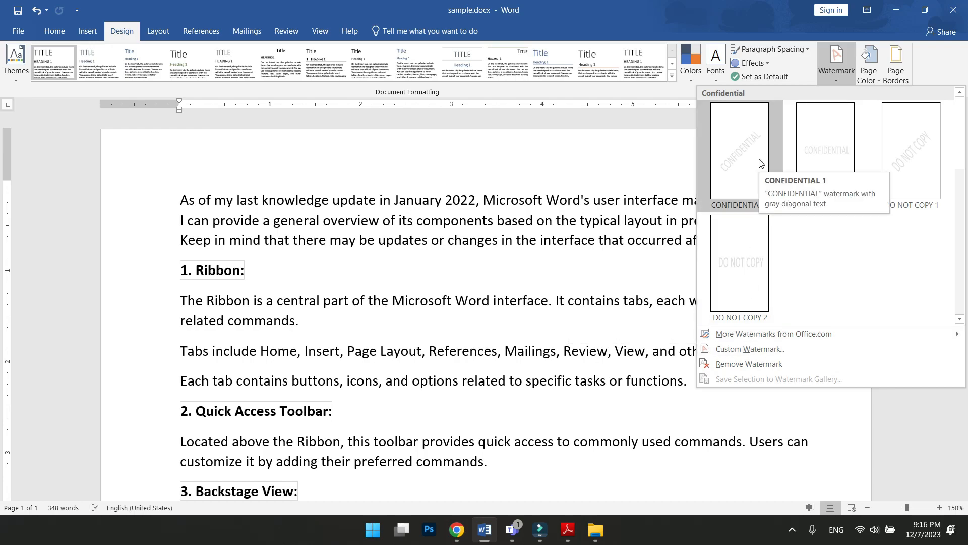
click(746, 157)
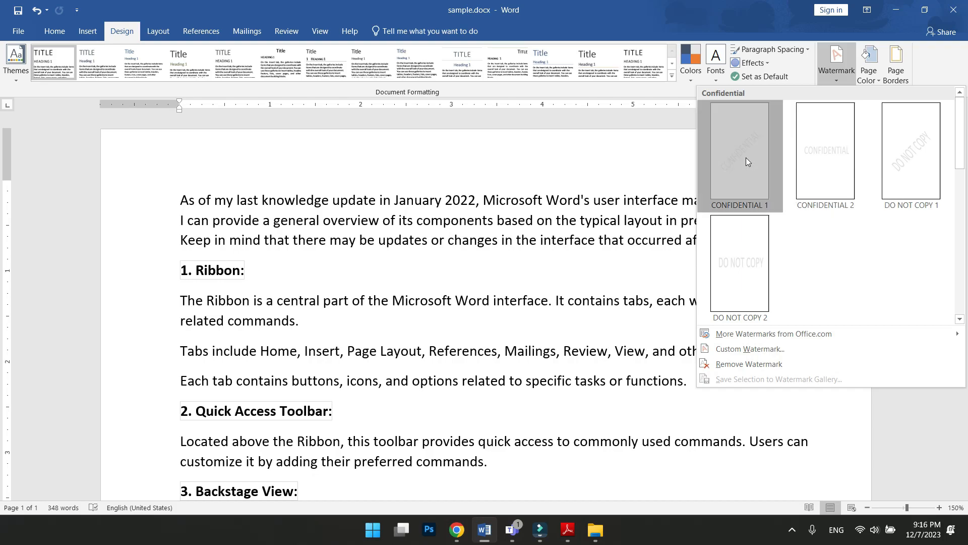
scroll(576, 289, down, 9)
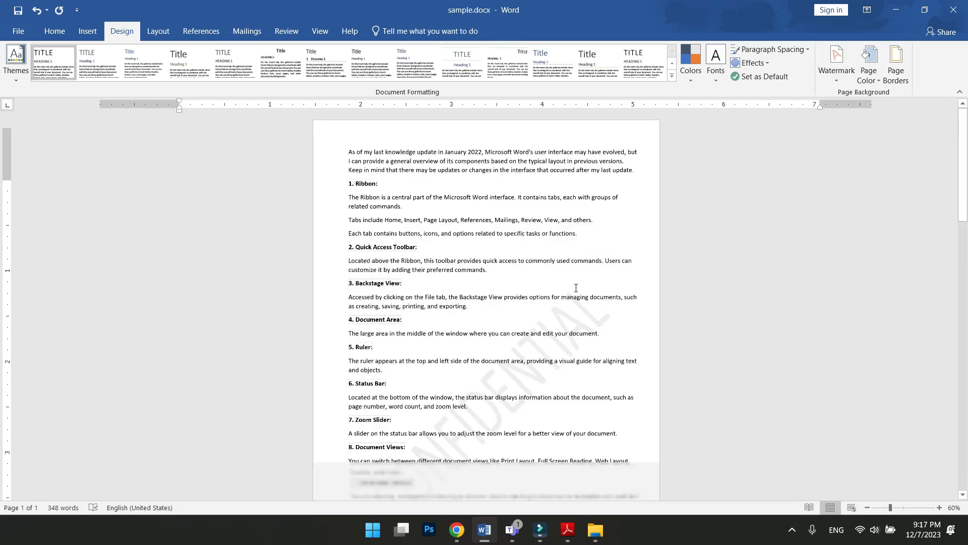
drag(959, 240, 964, 360)
scroll(555, 318, up, 4)
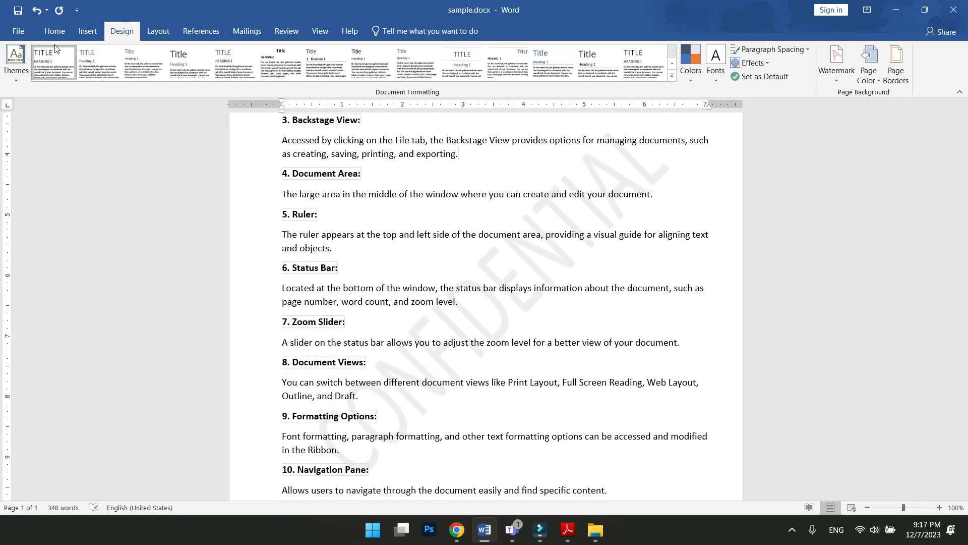
- Change the paper size of the document to A4 and save the file
click(157, 31)
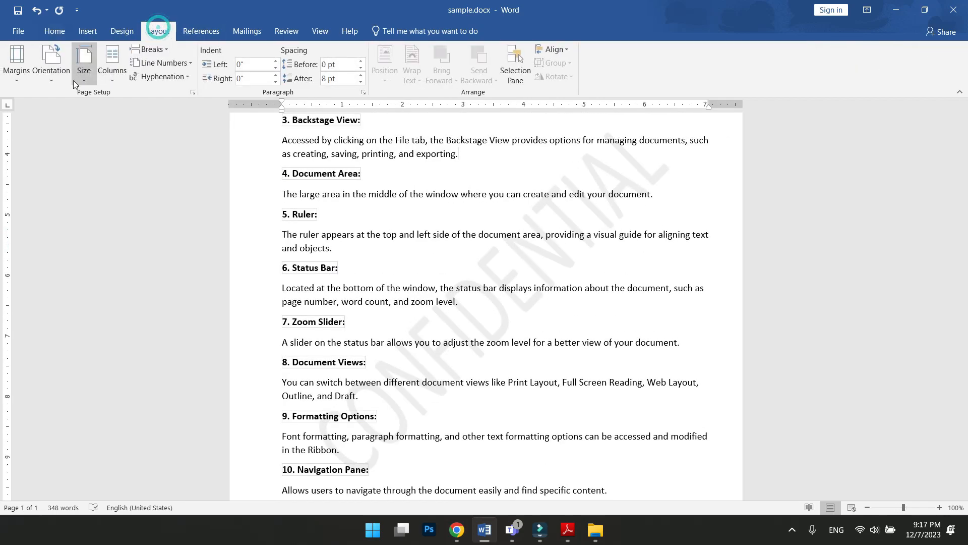
click(84, 68)
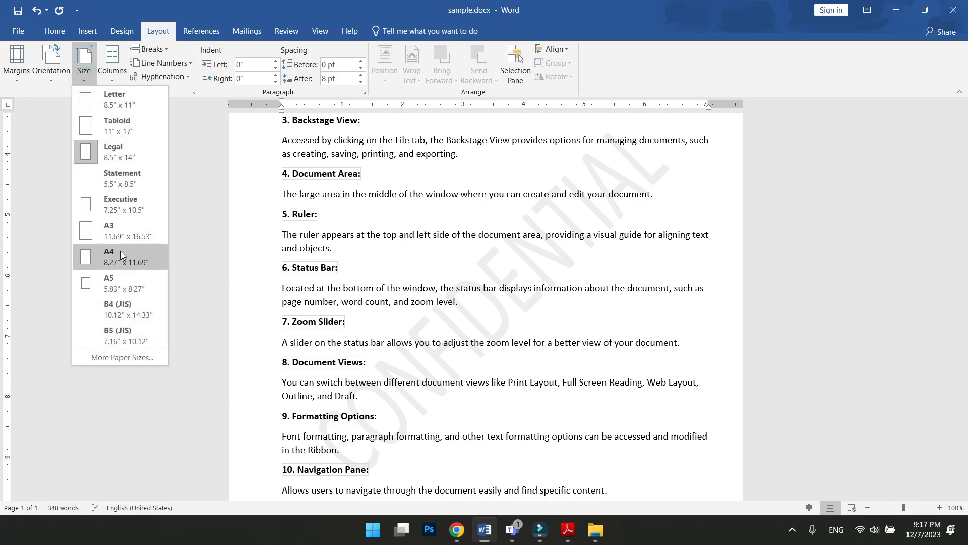
click(120, 252)
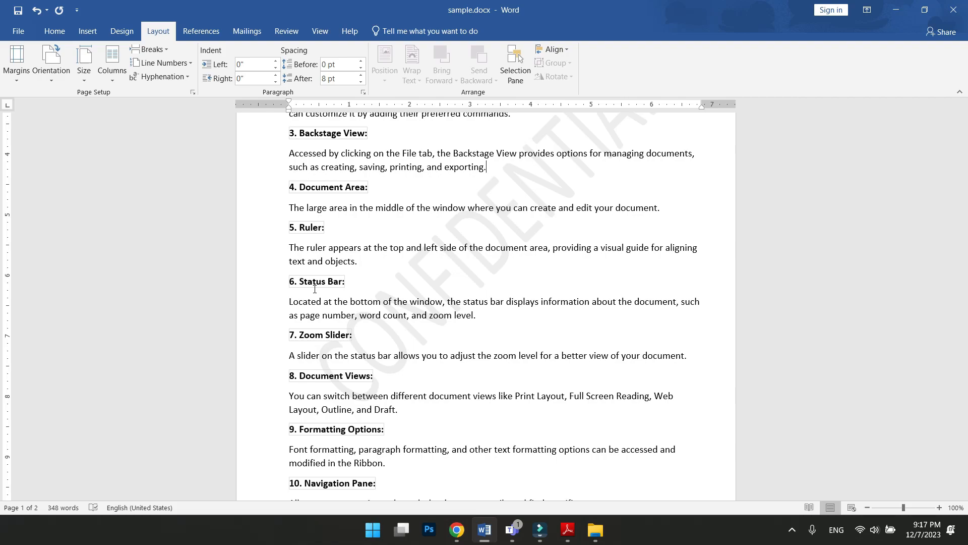
key(ctrl+s)
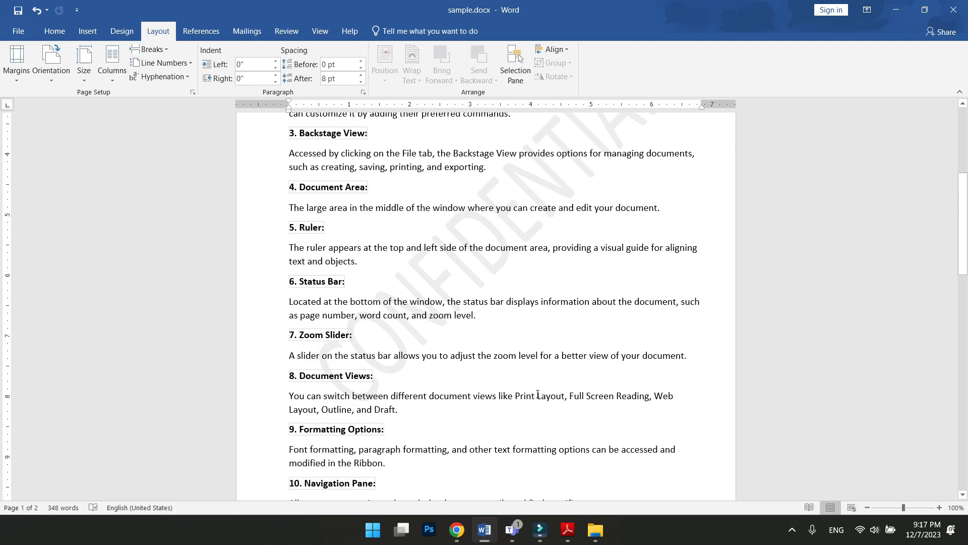
- Remove the diagonal CONFIDENTIAL watermark from the document
scroll(315, 289, up, 3)
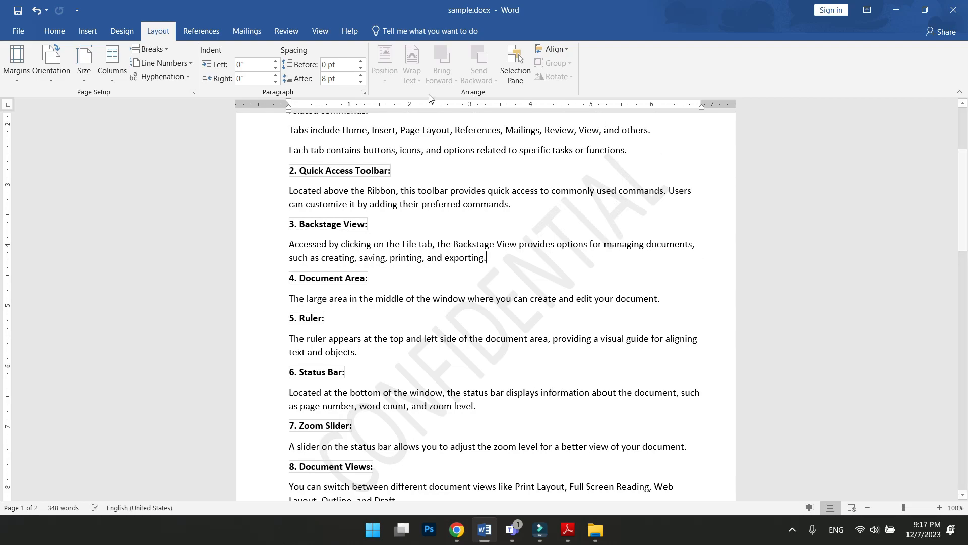
click(121, 31)
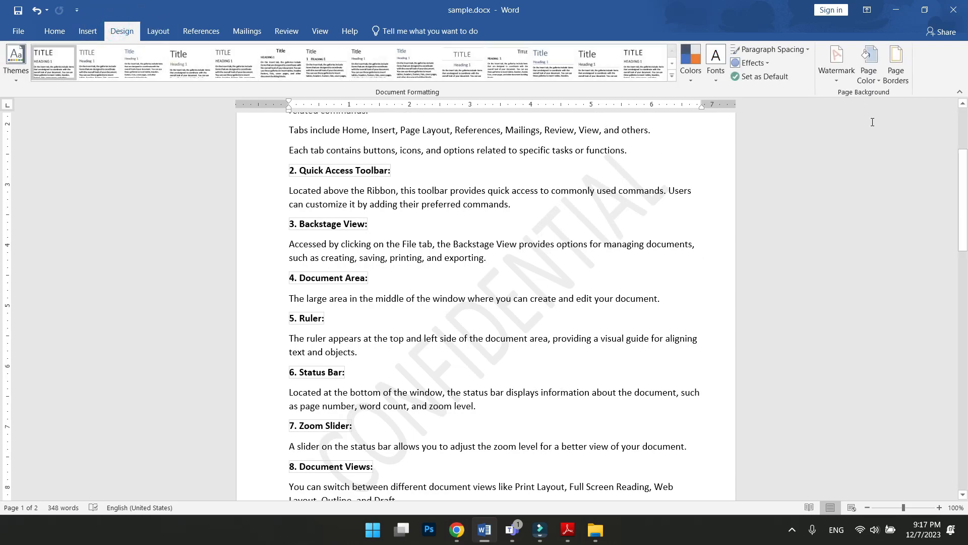
click(837, 63)
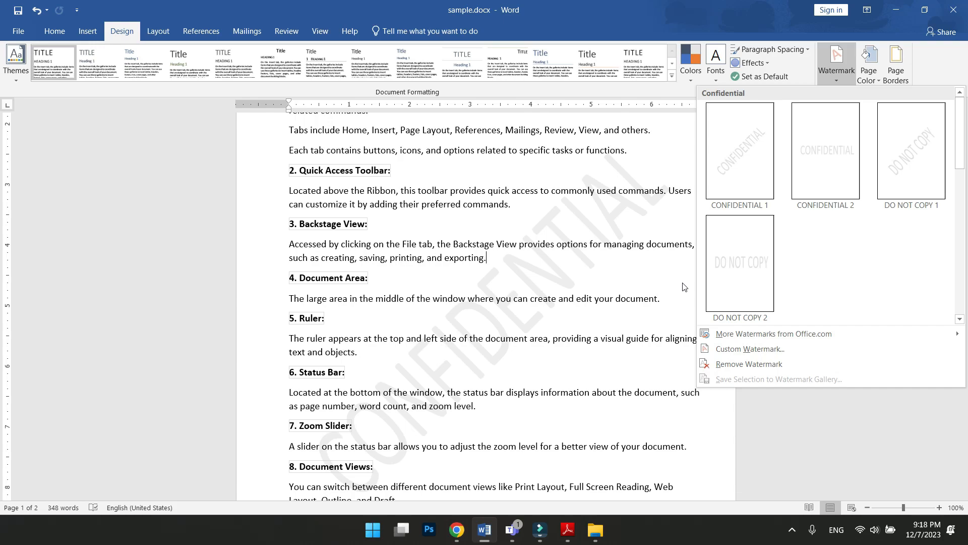
click(747, 353)
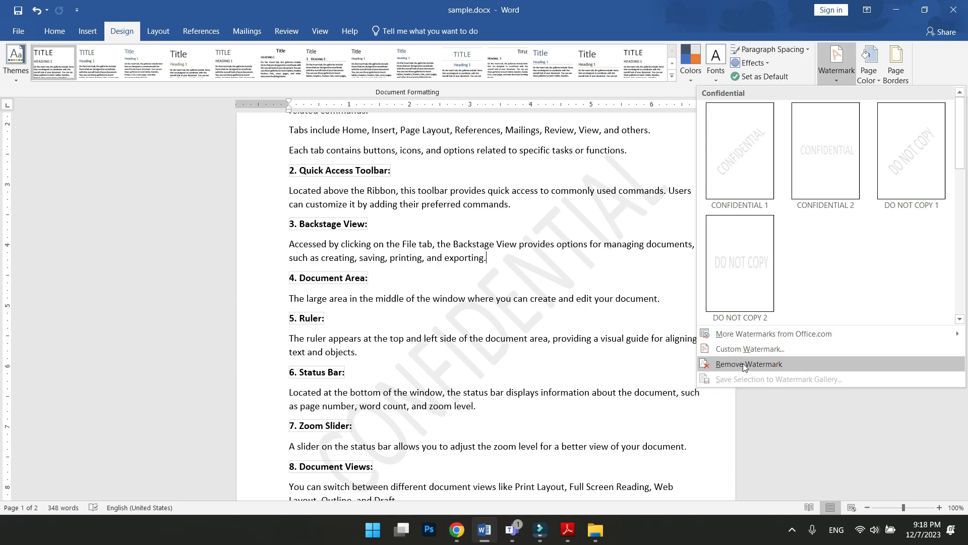
click(743, 363)
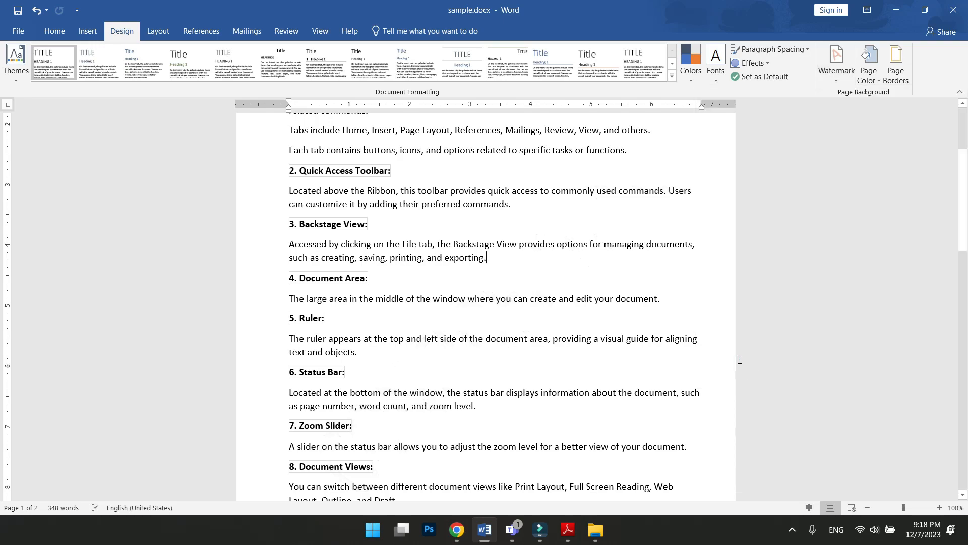
- Set up a custom picture watermark using the transparent Microsoft Word logo PNG from the Desktop's Page Layout folder
click(838, 79)
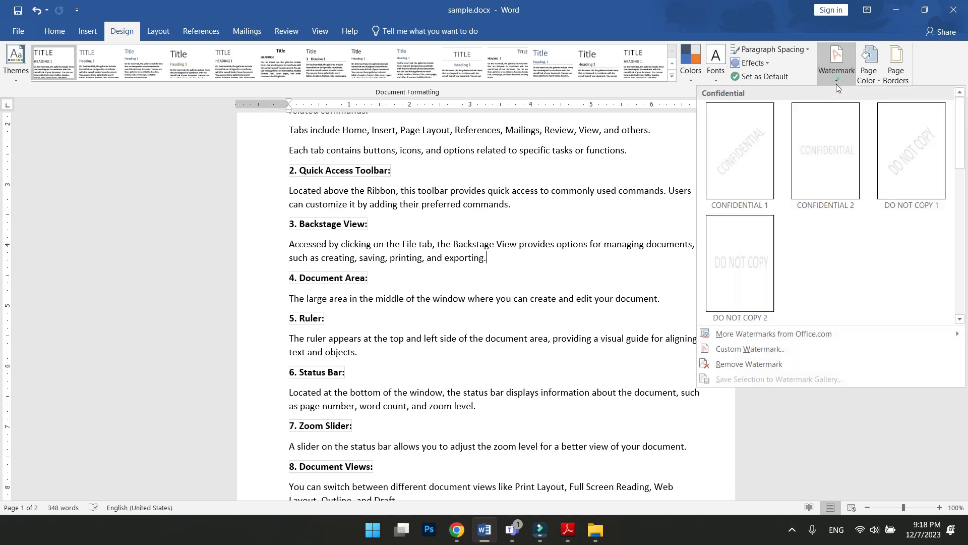
click(751, 349)
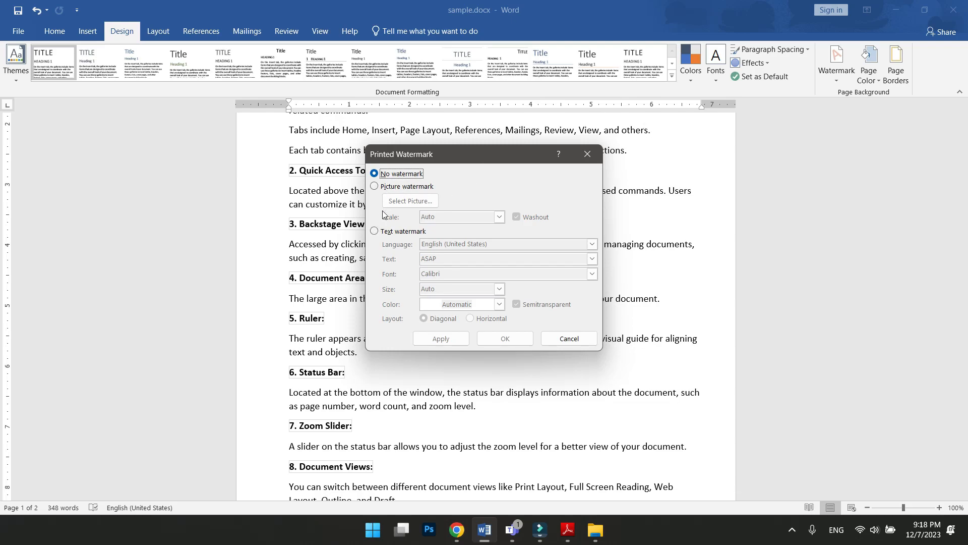
click(377, 188)
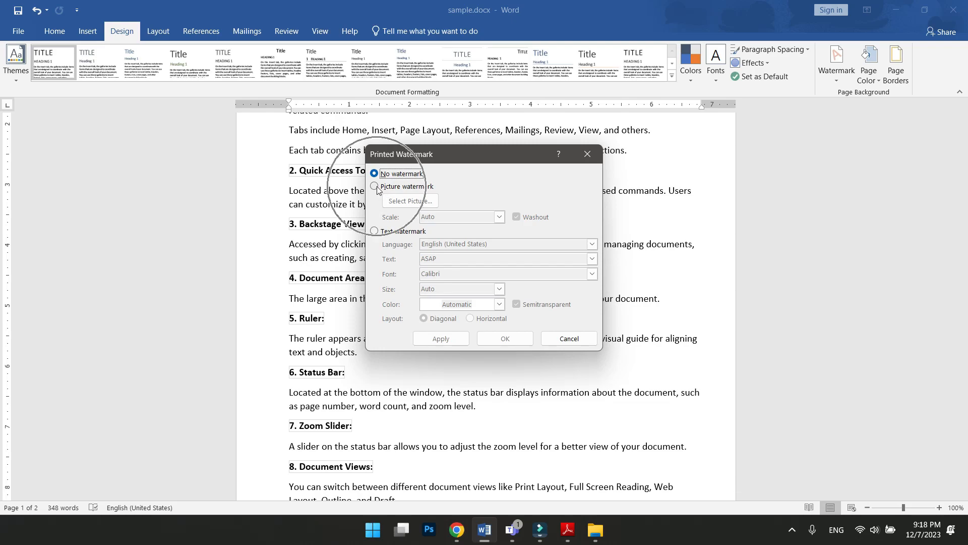
click(377, 187)
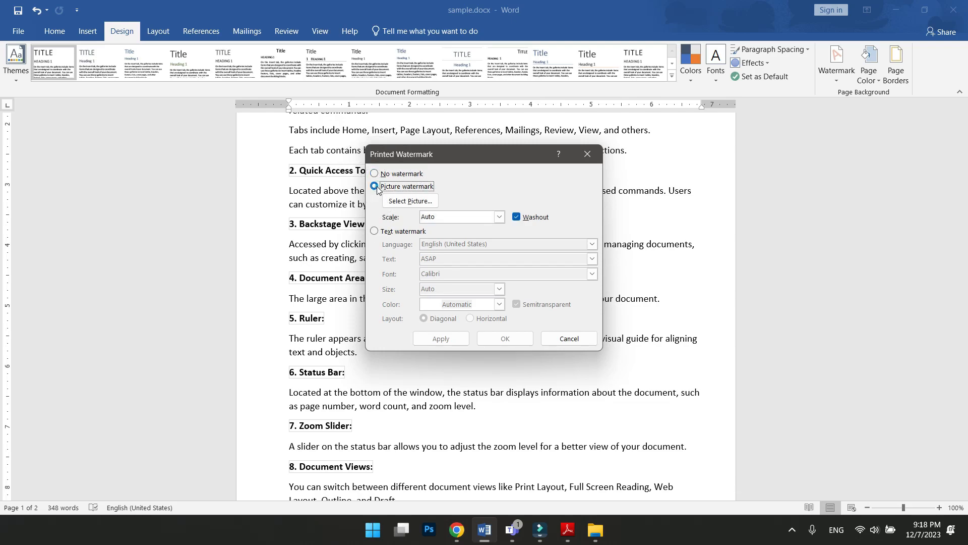
click(410, 200)
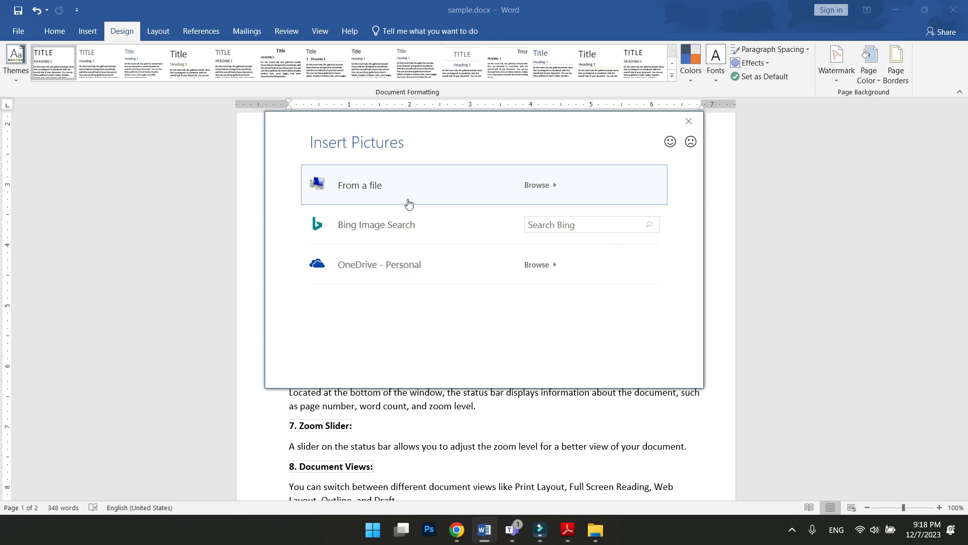
click(389, 196)
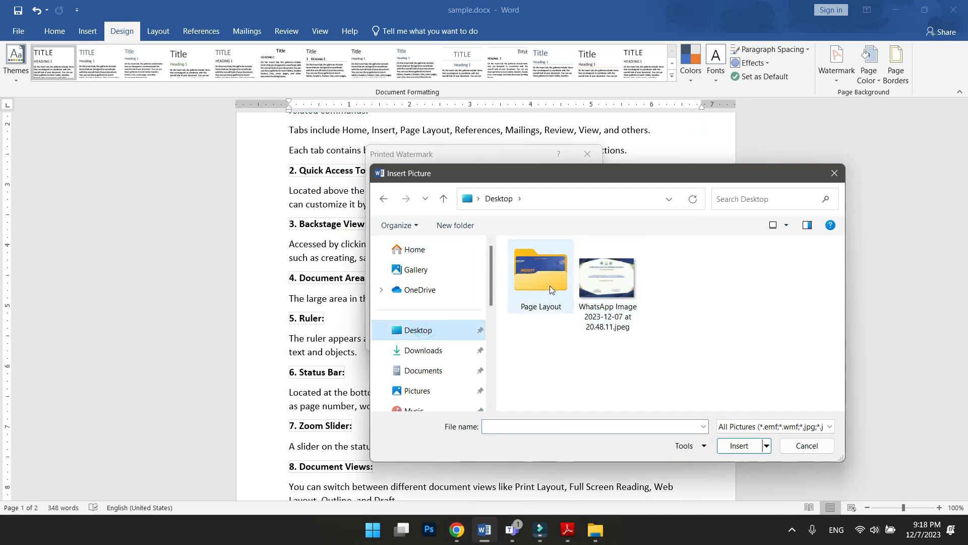
double_click(549, 285)
scroll(541, 341, down, 2)
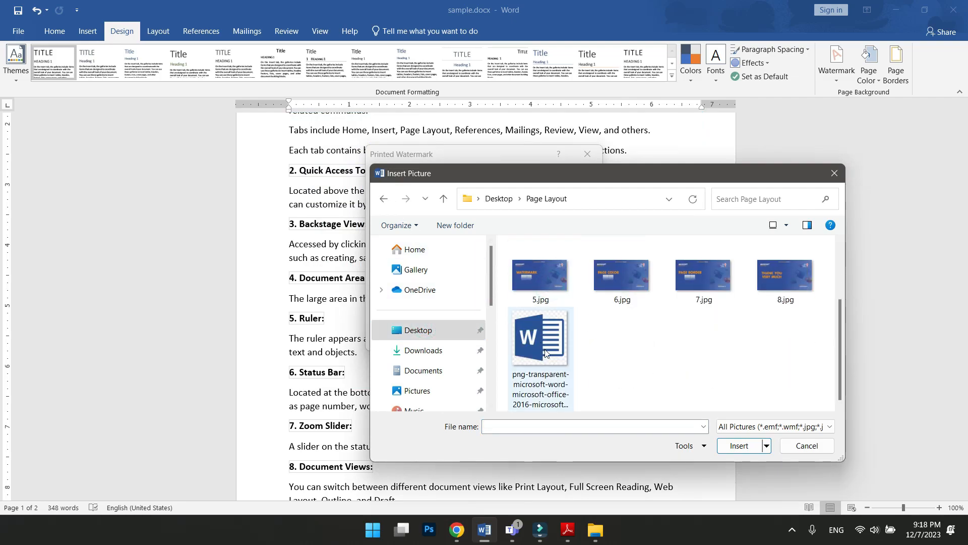
key(ctrl)
key(ctrl)
key(ctrl)
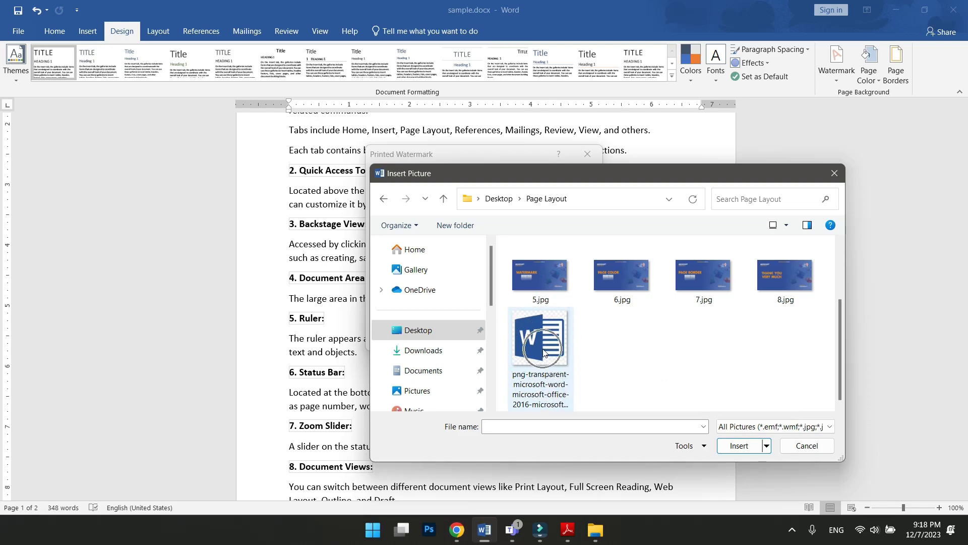
click(541, 346)
click(744, 446)
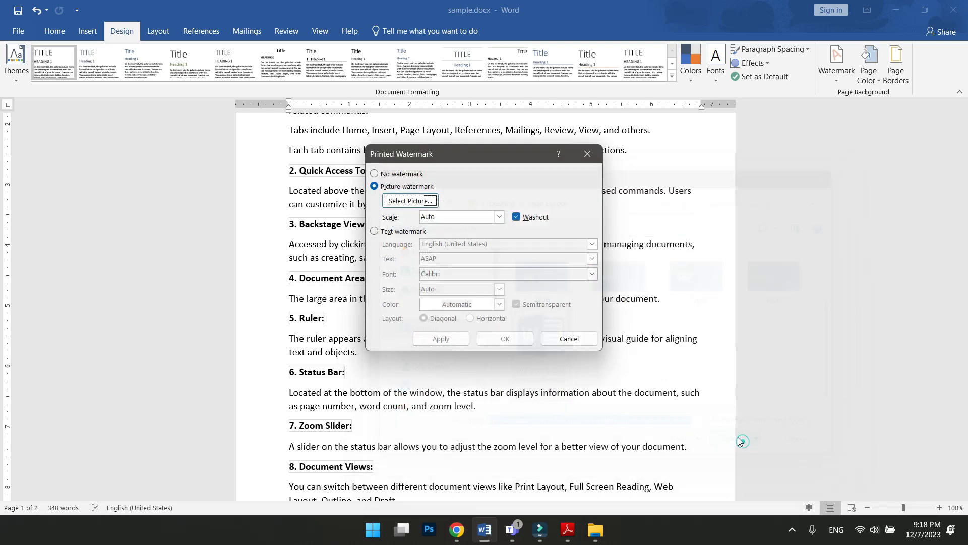
key(ctrl)
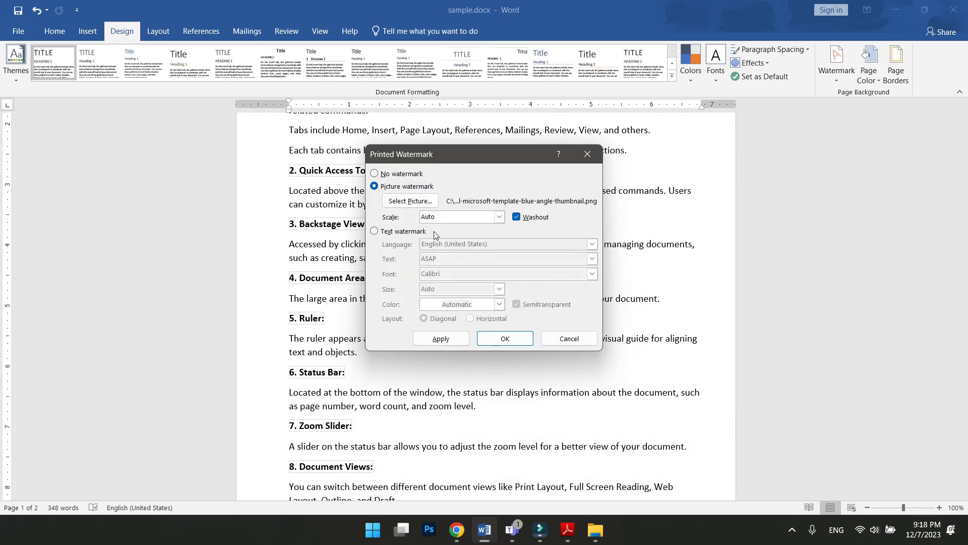
- Apply the picture watermark with Auto scale and Washout, and look over both pages at 80% zoom
click(498, 217)
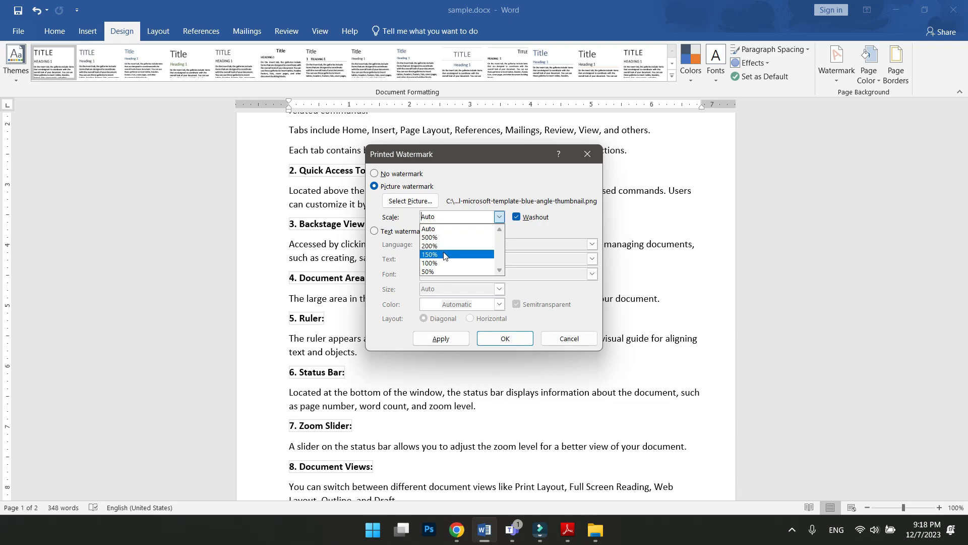
click(436, 230)
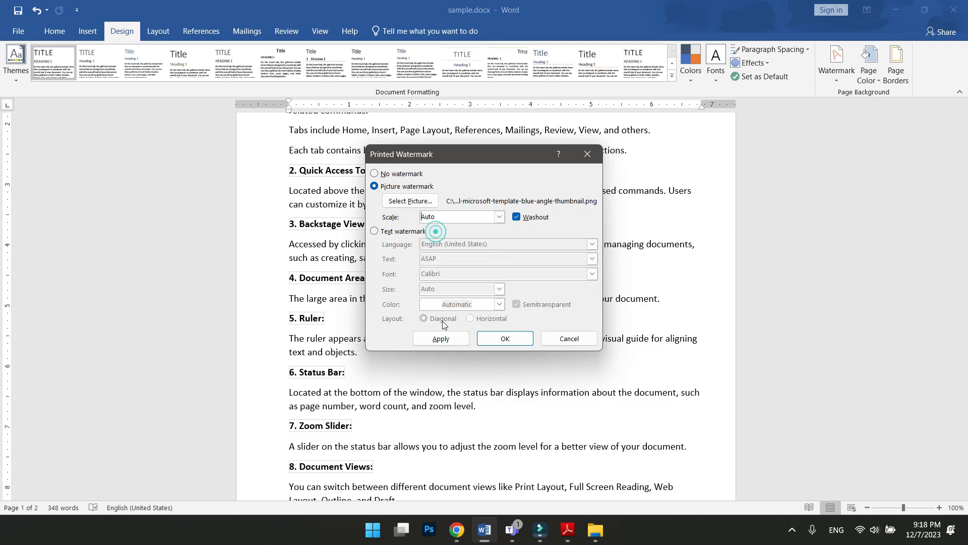
click(442, 340)
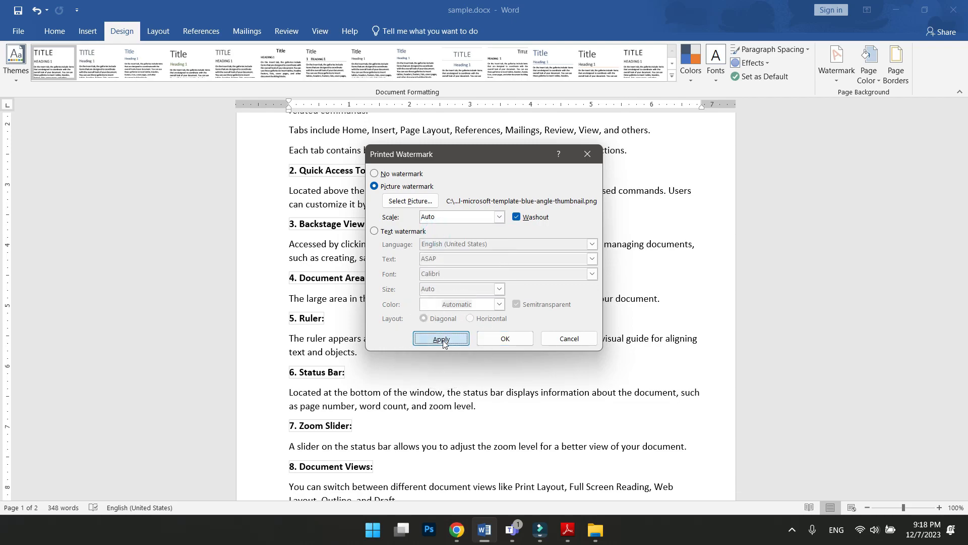
click(442, 339)
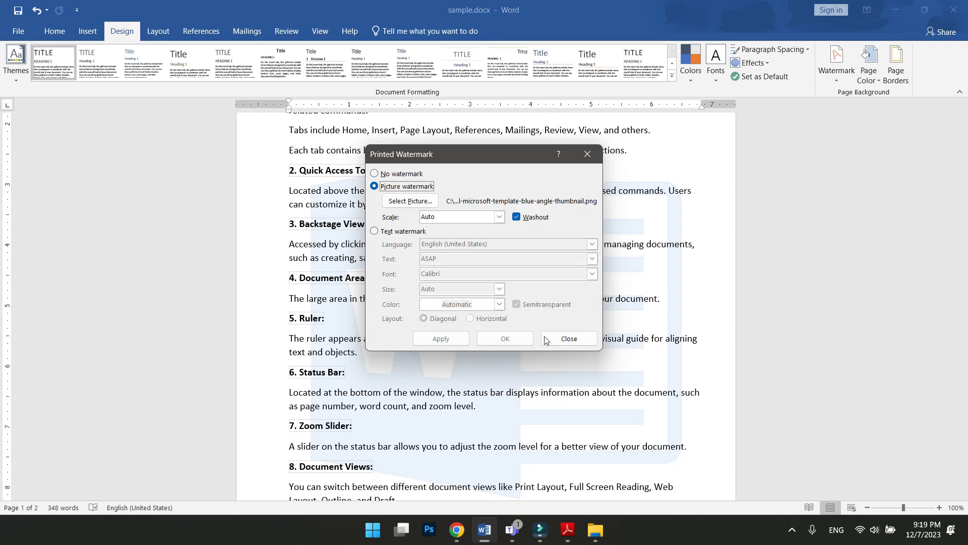
click(564, 338)
scroll(629, 338, down, 1)
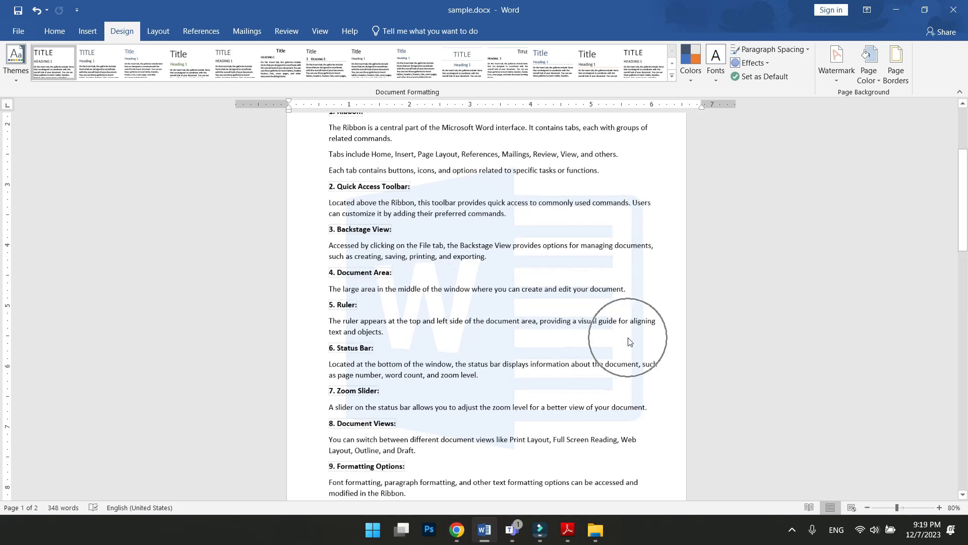
scroll(629, 339, down, 1)
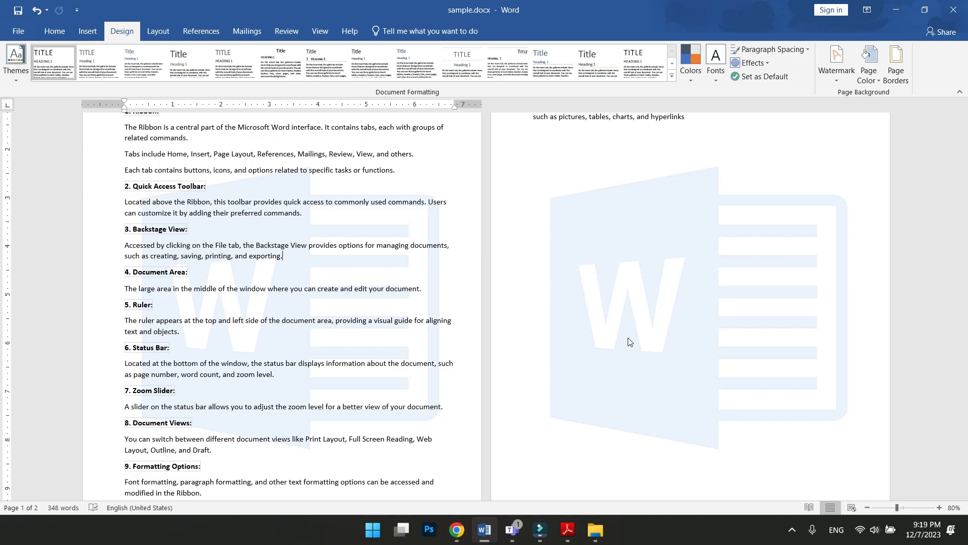
- Remove the Word logo picture watermark from the document
click(837, 82)
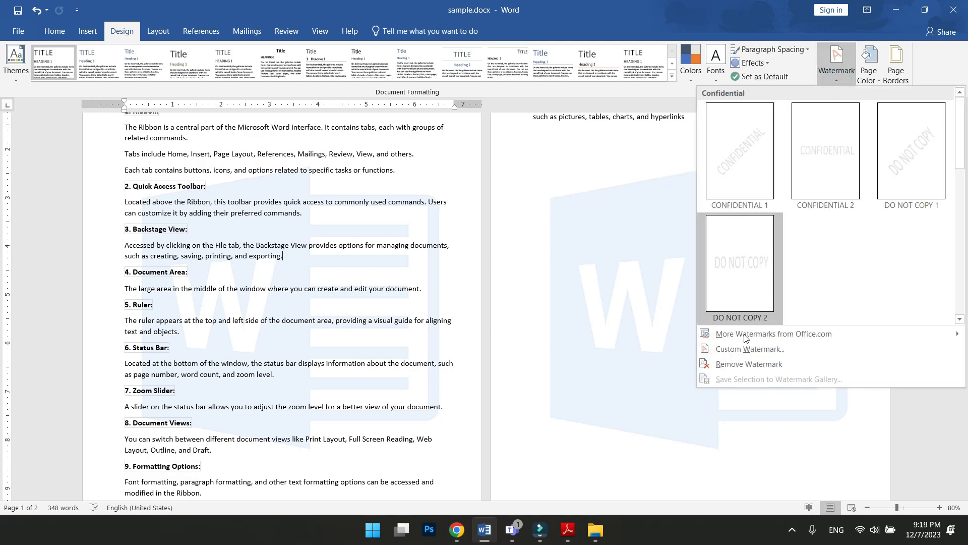
click(736, 367)
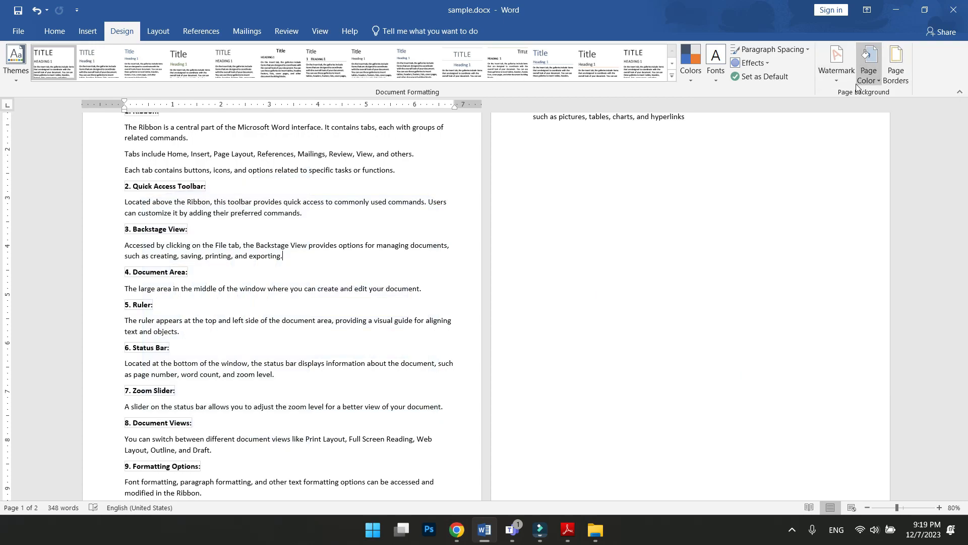
- Set up a custom text watermark in English (United States) with the person's first name as its text
click(841, 81)
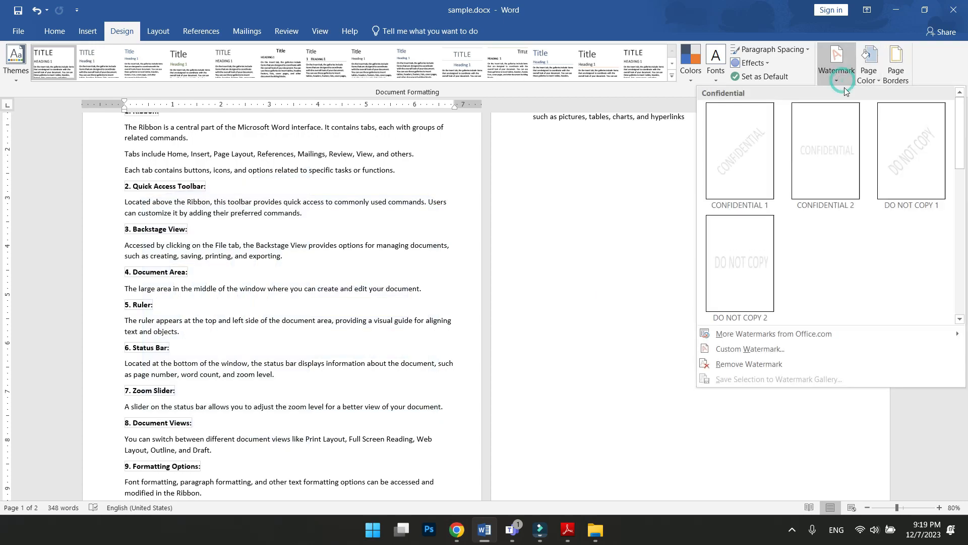
click(750, 348)
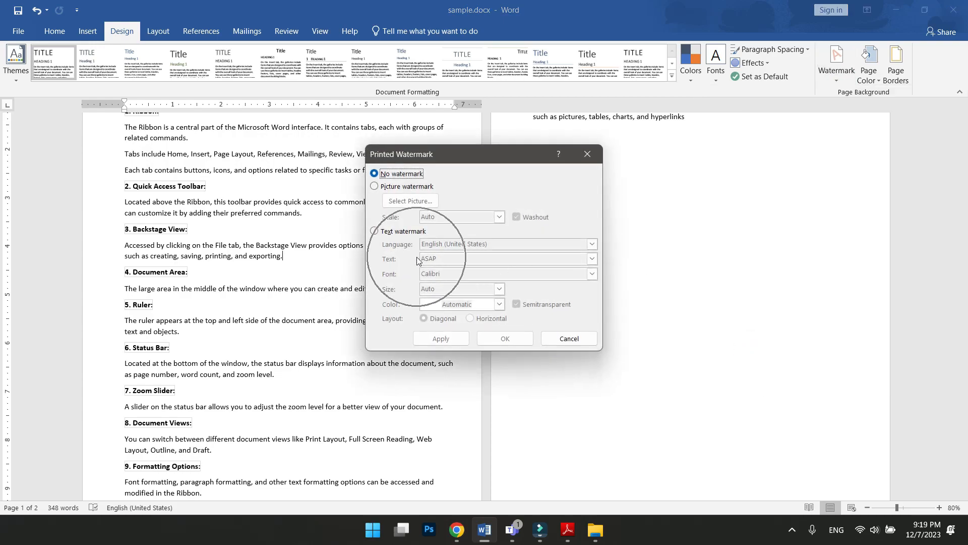
click(375, 233)
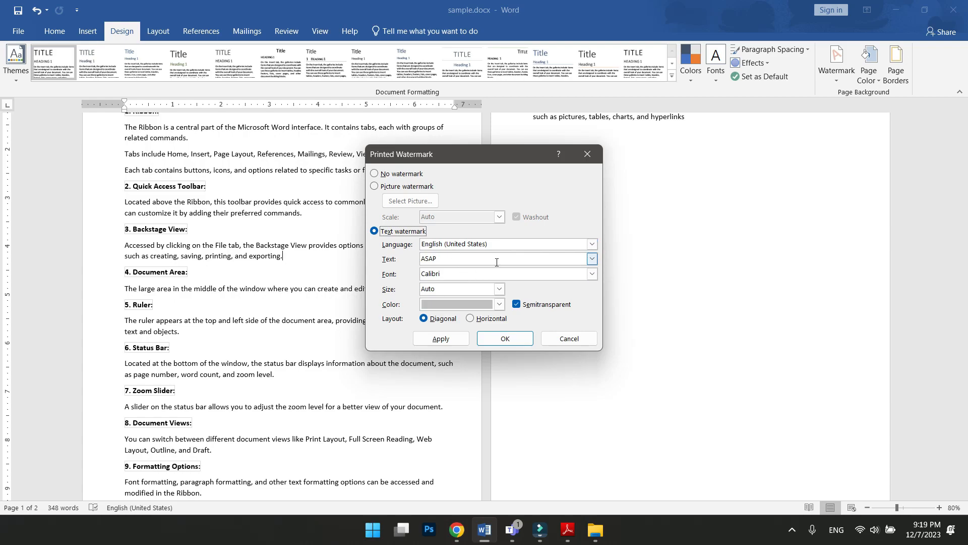
click(592, 244)
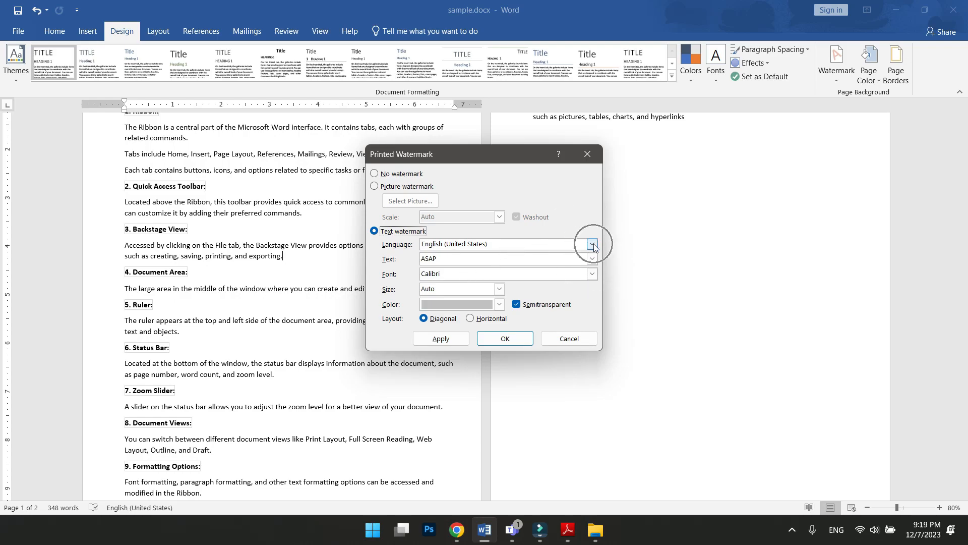
click(594, 244)
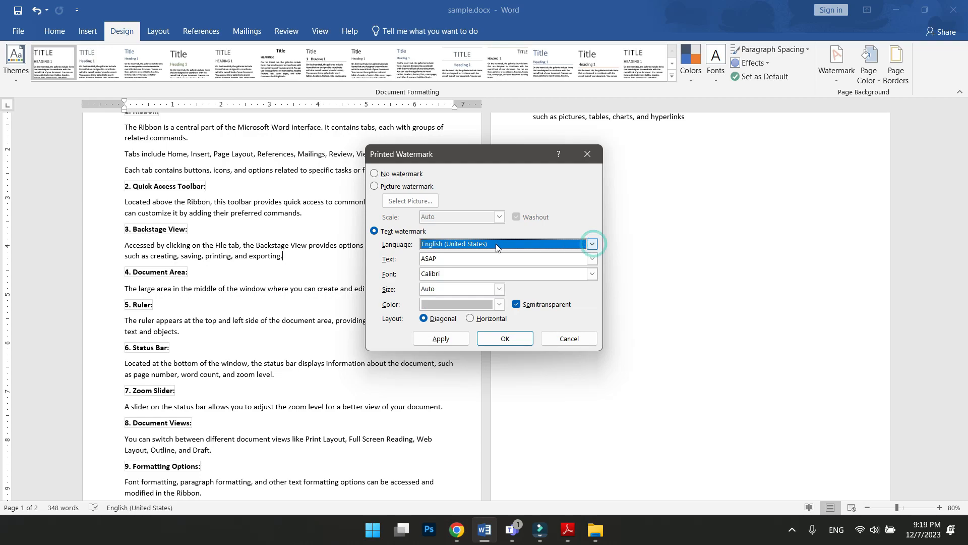
click(568, 259)
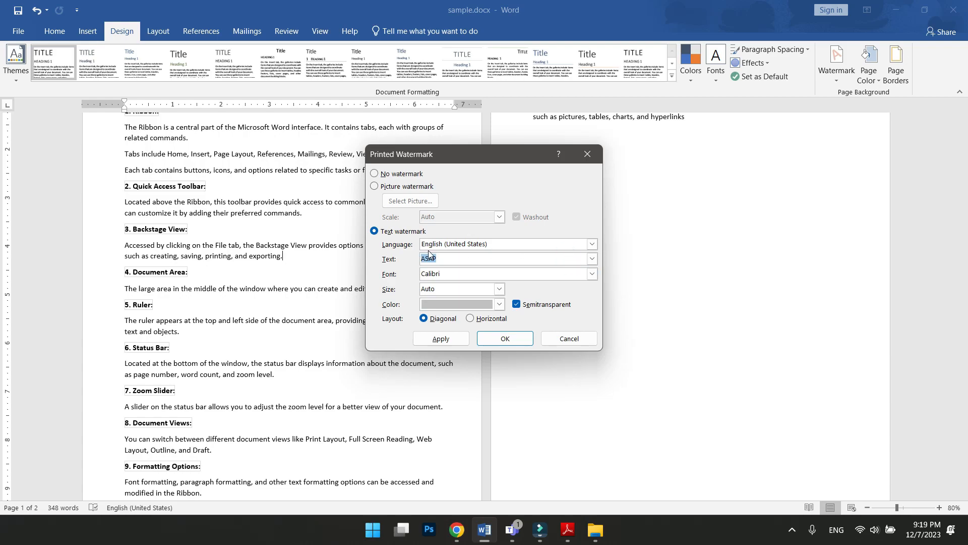
text(ra)
key(BackSpace)
key(BackSpace)
text(Rashid)
- Set the text watermark's font to Calisto MT and its color to dark blue, and apply it in the semitransparent diagonal layout
click(592, 273)
click(507, 311)
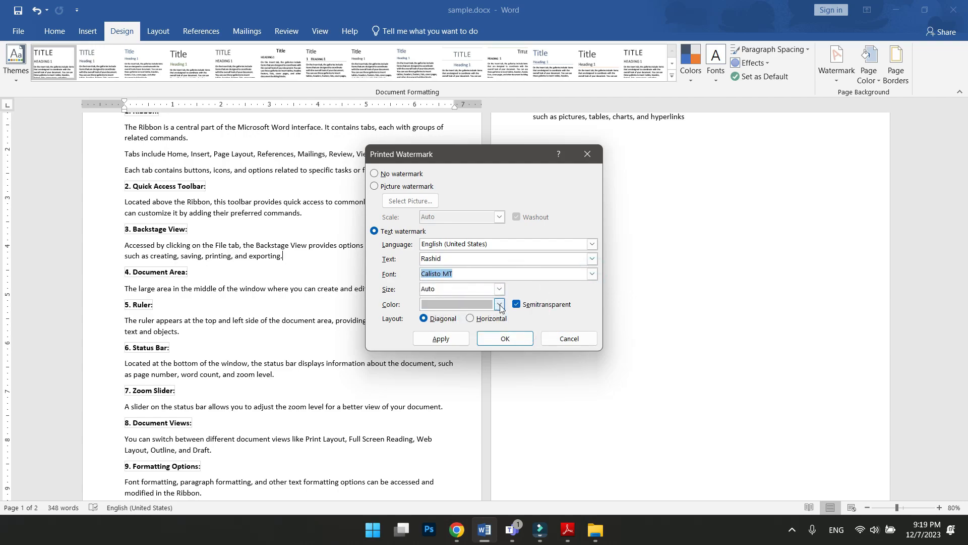
click(500, 305)
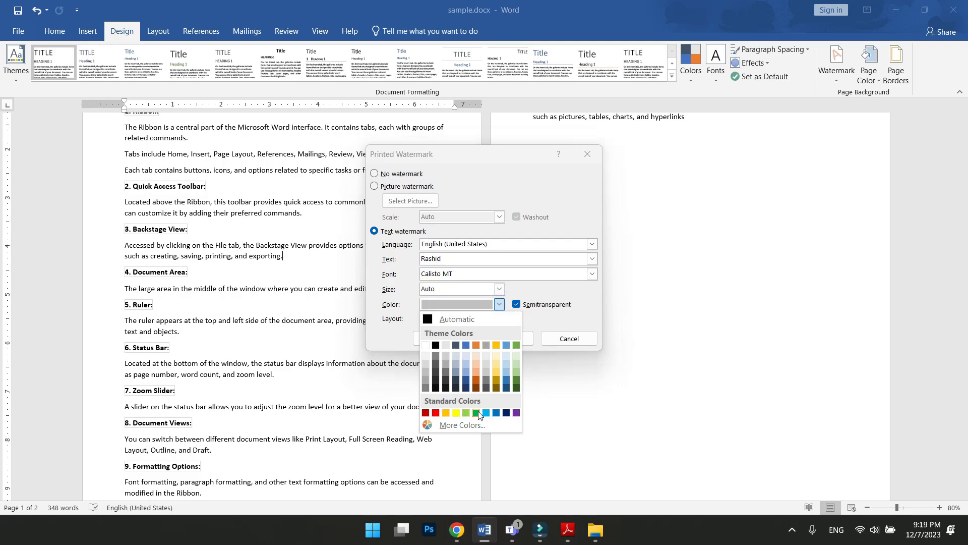
click(507, 413)
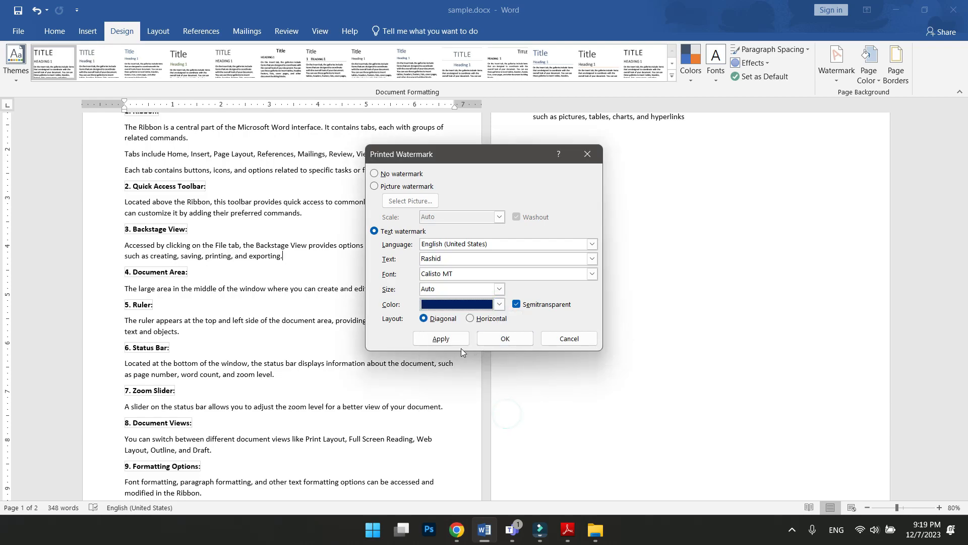
click(447, 341)
click(505, 339)
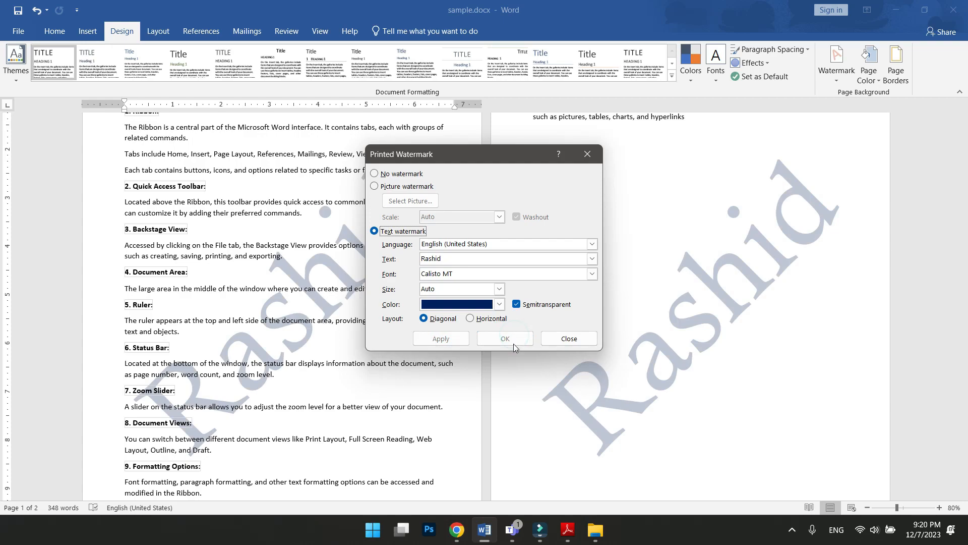
click(569, 338)
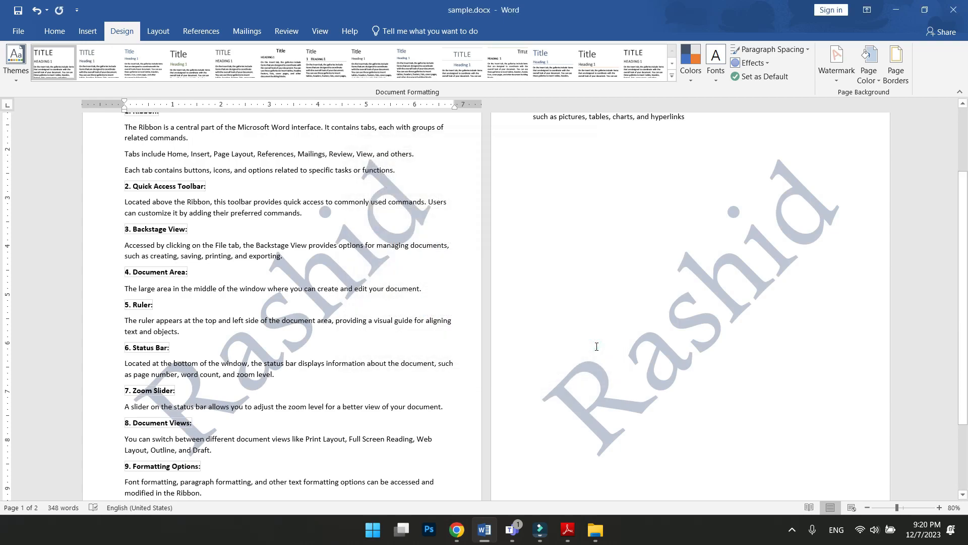
- Replace the text watermark with a picture watermark from the Word logo PNG file, using Auto scale and Washout
click(837, 79)
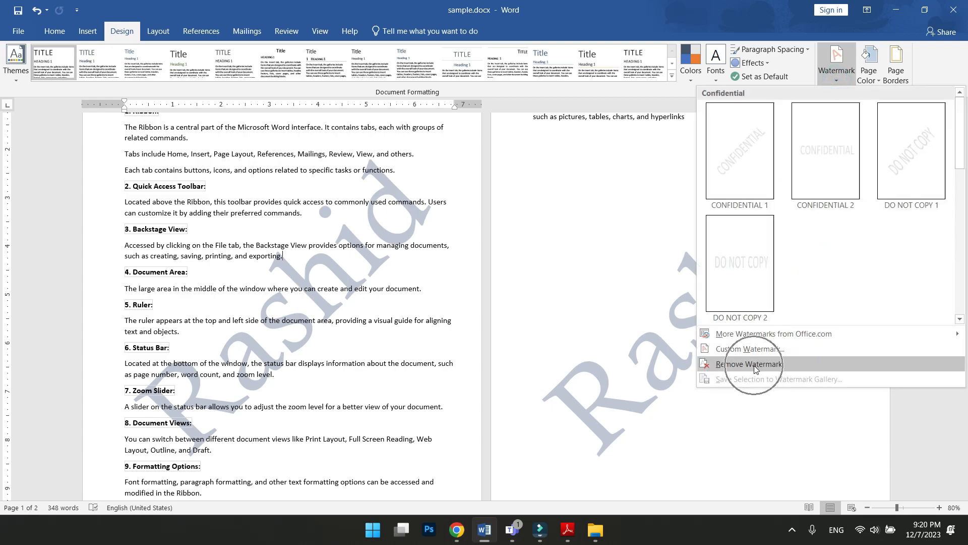
click(755, 366)
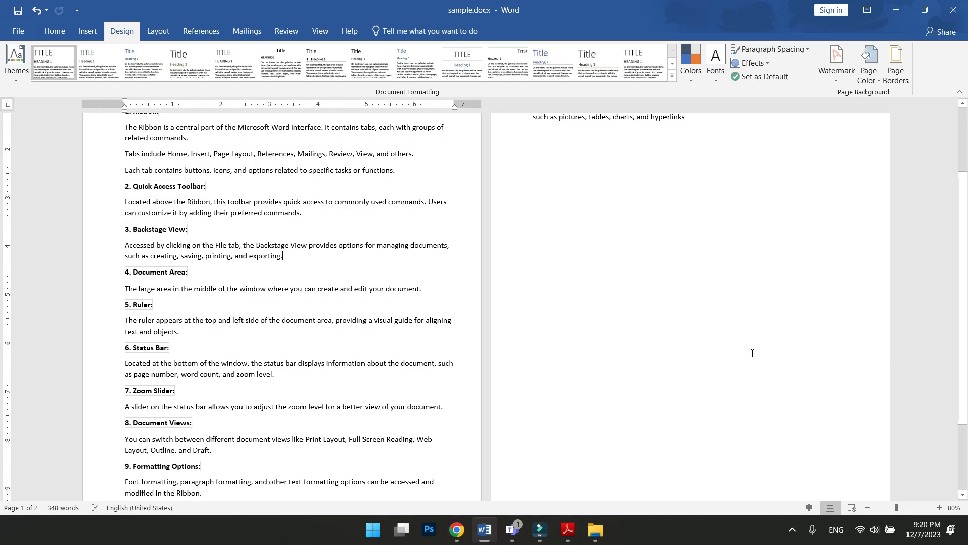
click(841, 88)
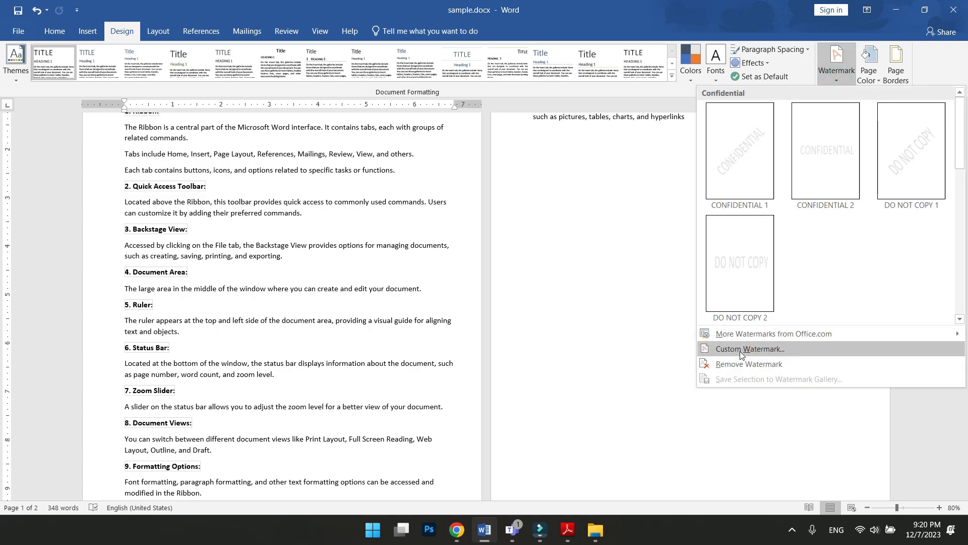
click(741, 349)
click(397, 188)
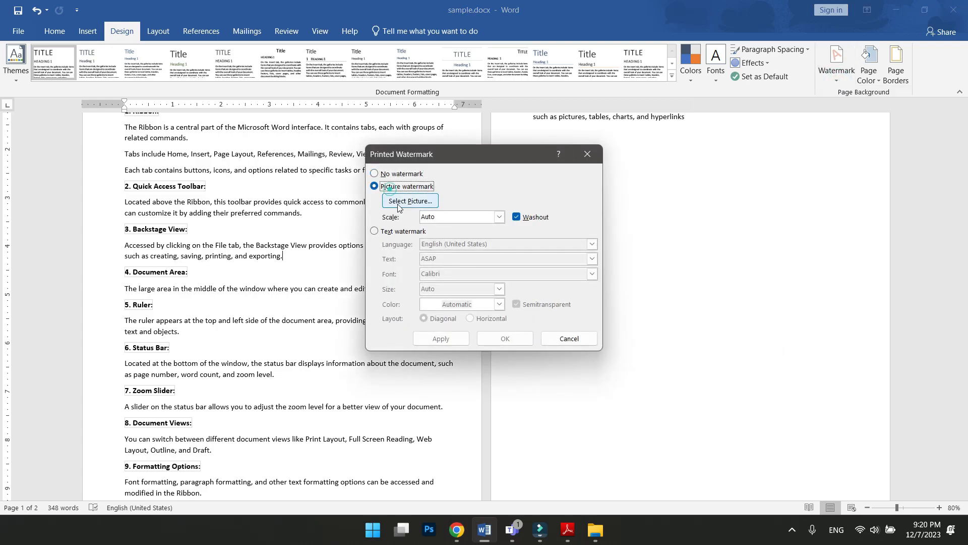
click(406, 201)
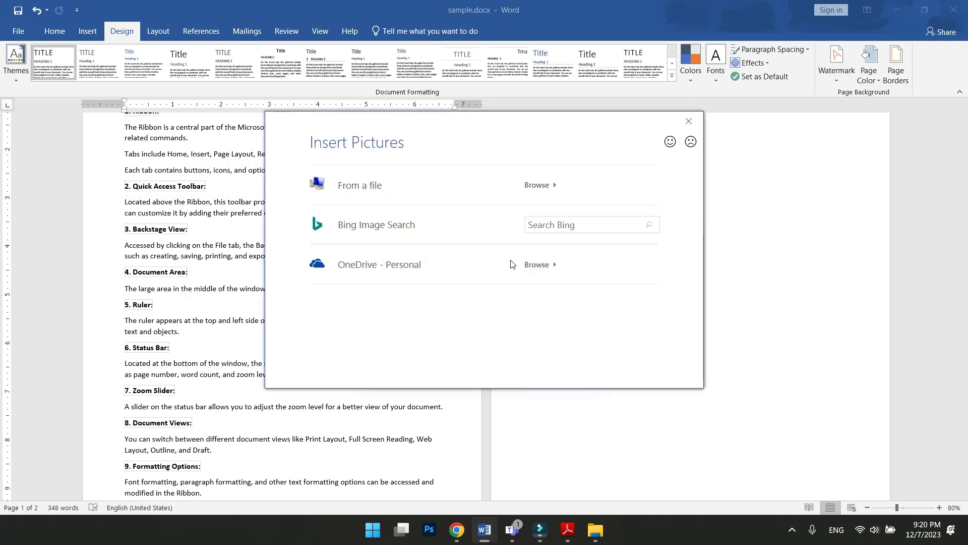
click(353, 189)
click(540, 338)
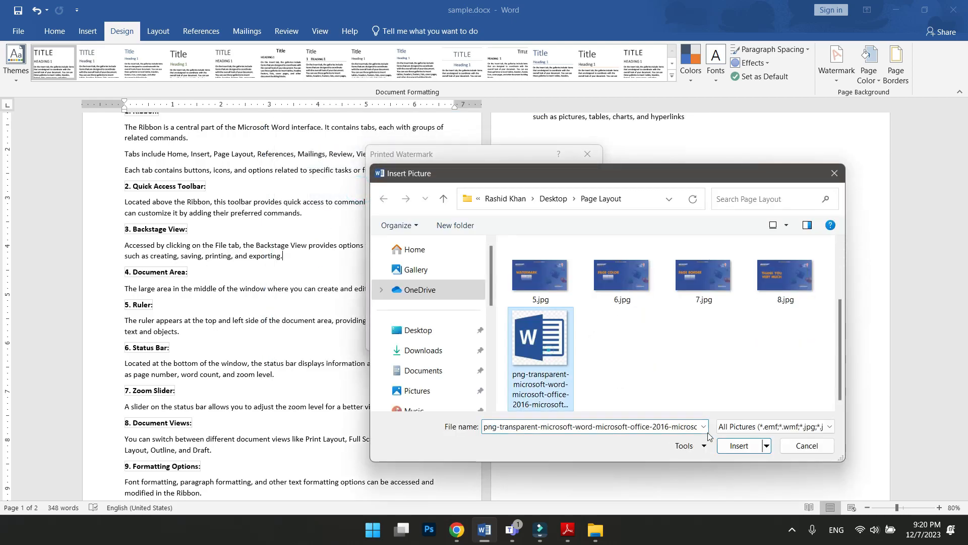
click(727, 446)
click(441, 338)
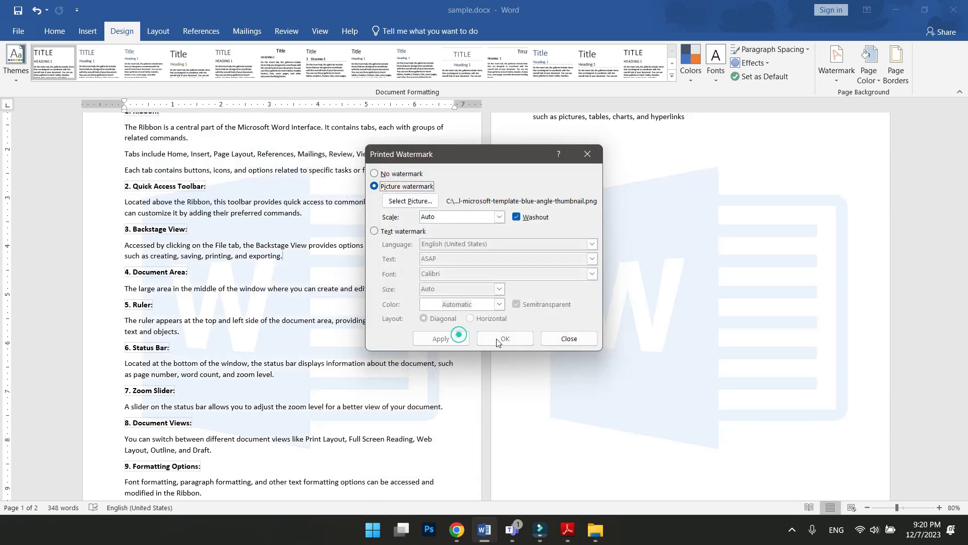
click(503, 340)
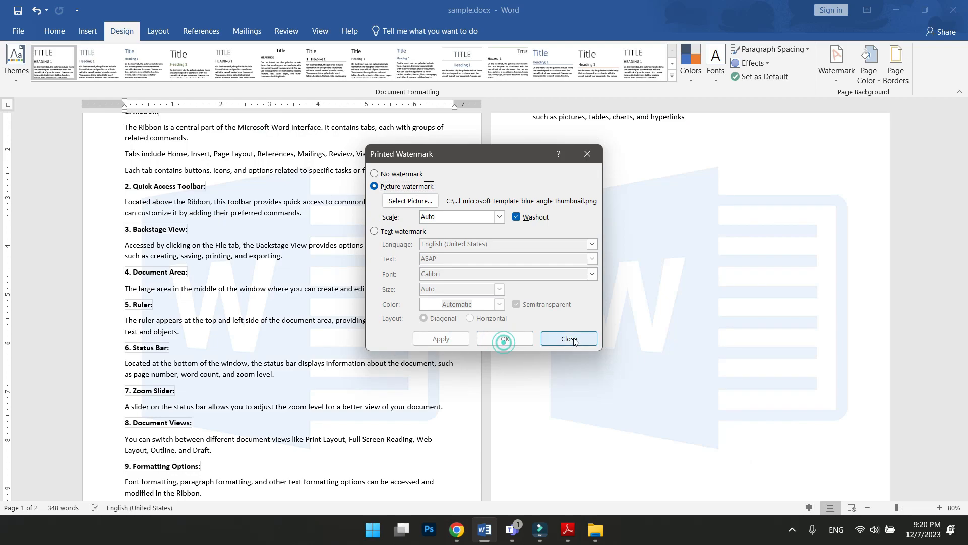
- Insert the built-in Blank header to make the document's header layer editable
scroll(689, 368, up, 2)
scroll(689, 367, up, 3)
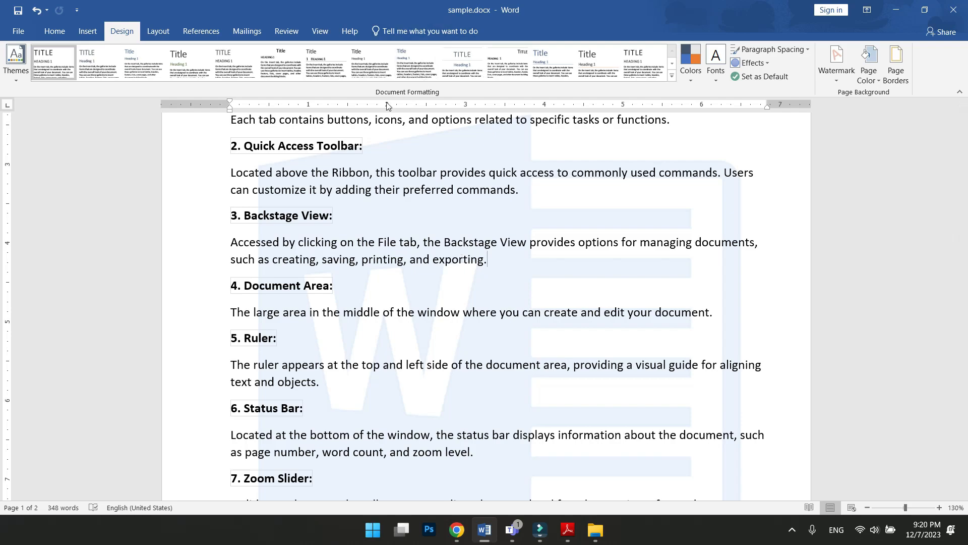
click(99, 31)
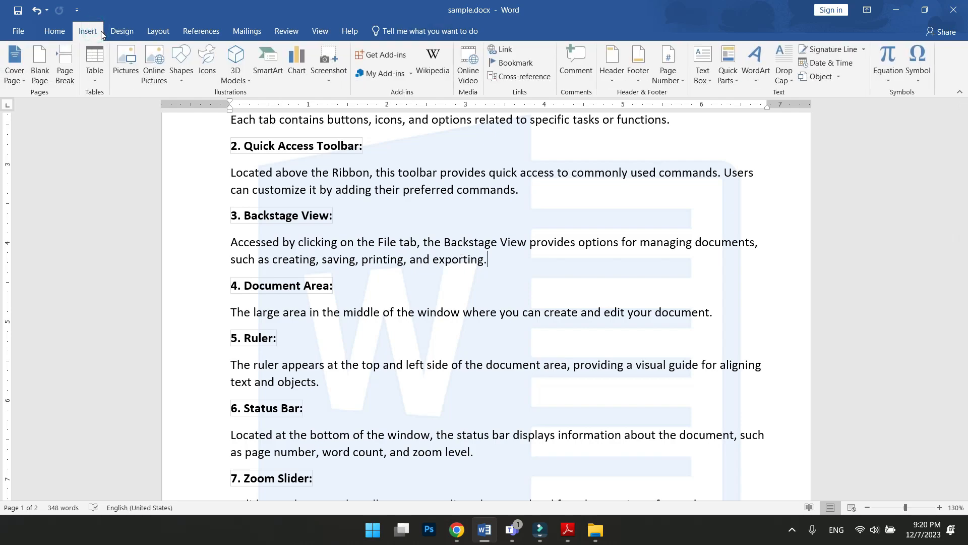
click(613, 67)
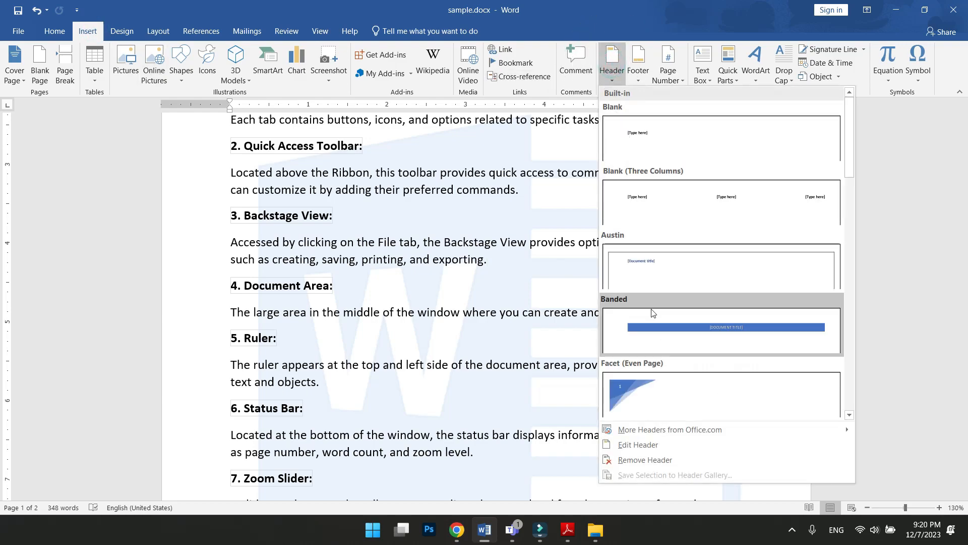
click(627, 147)
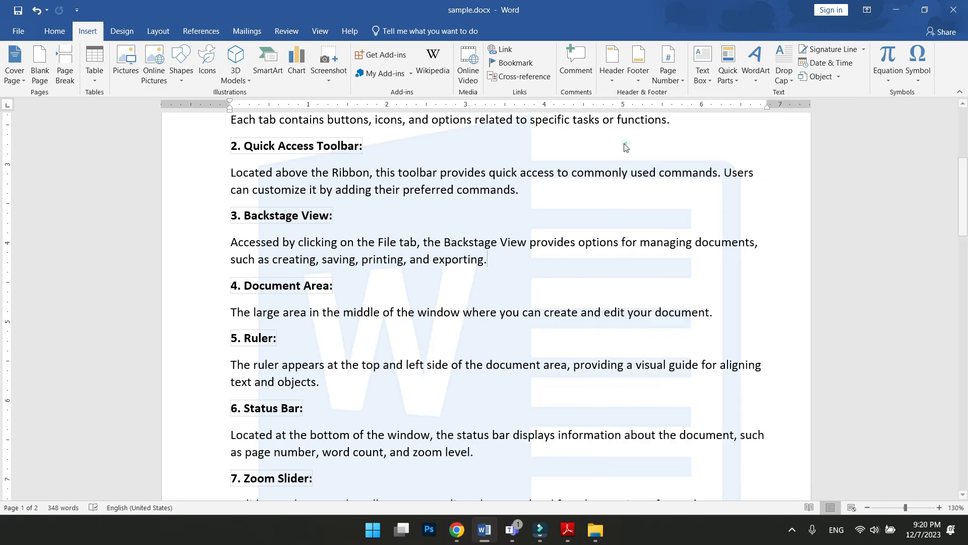
scroll(323, 324, down, 5)
scroll(373, 326, up, 4)
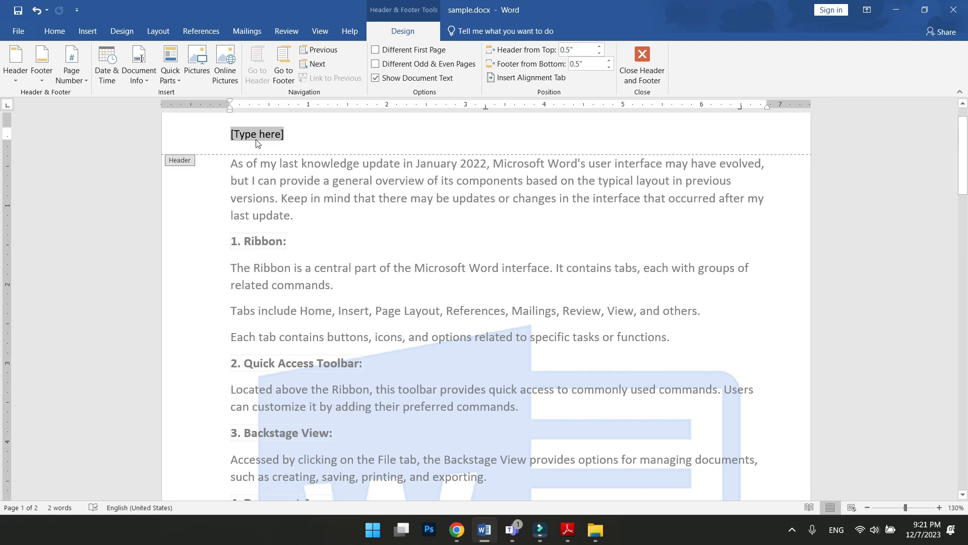
- Select the Word logo watermark in the header layer and shrink it around the center of the second page
scroll(272, 177, down, 3)
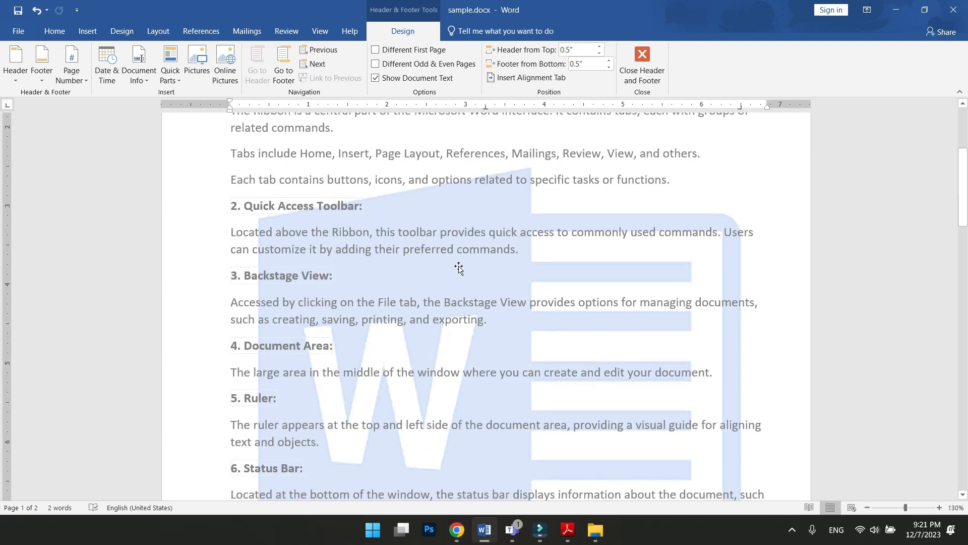
click(470, 275)
scroll(376, 246, down, 7)
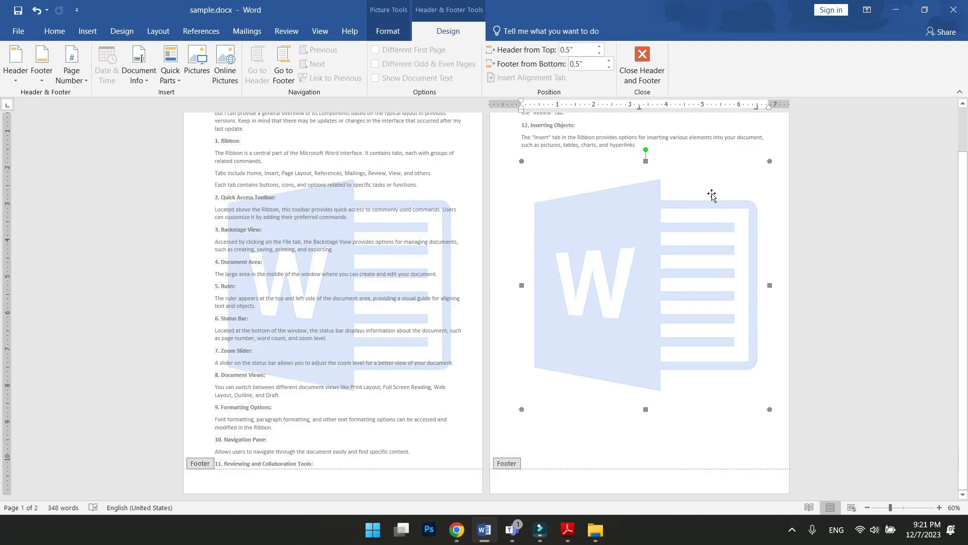
drag(769, 409, 624, 268)
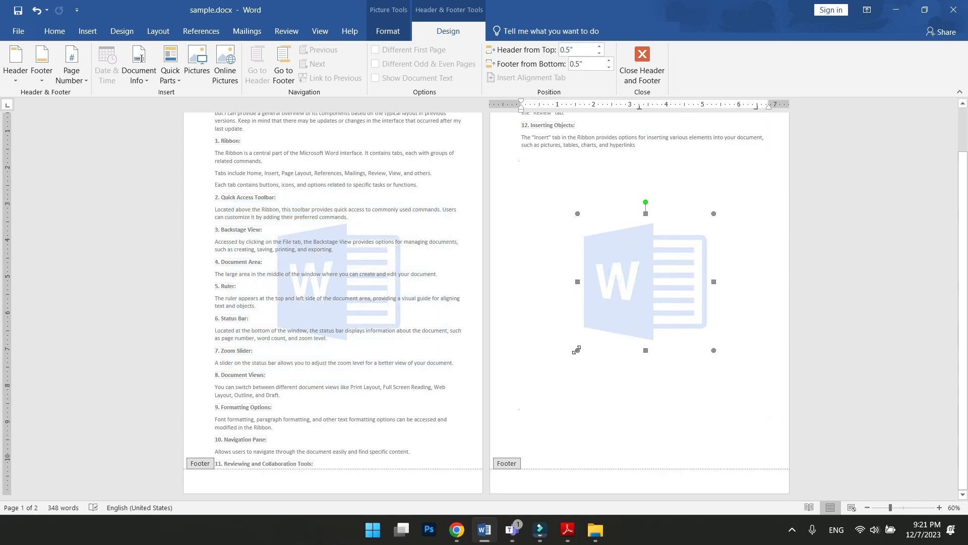
drag(578, 350, 628, 300)
- Enlarge the watermark picture to about the text width, reposition it centered across the page, and finish editing the header
drag(677, 256, 568, 206)
drag(608, 255, 770, 415)
drag(657, 276, 654, 251)
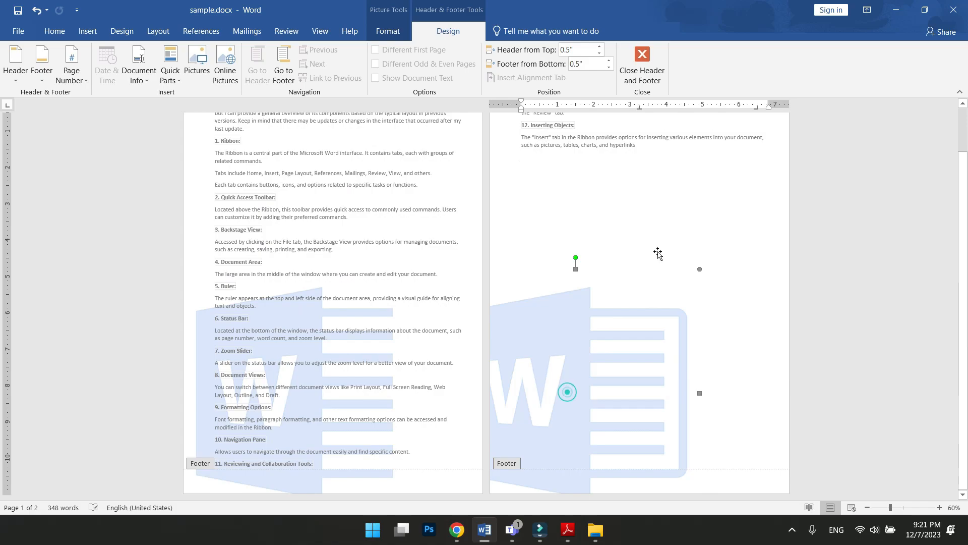
drag(687, 219, 649, 256)
drag(661, 249, 619, 275)
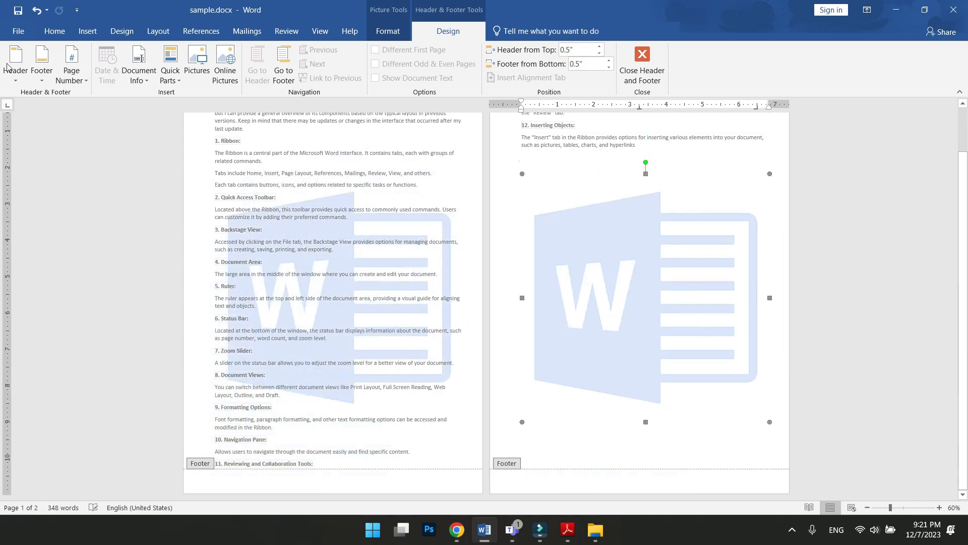
click(650, 60)
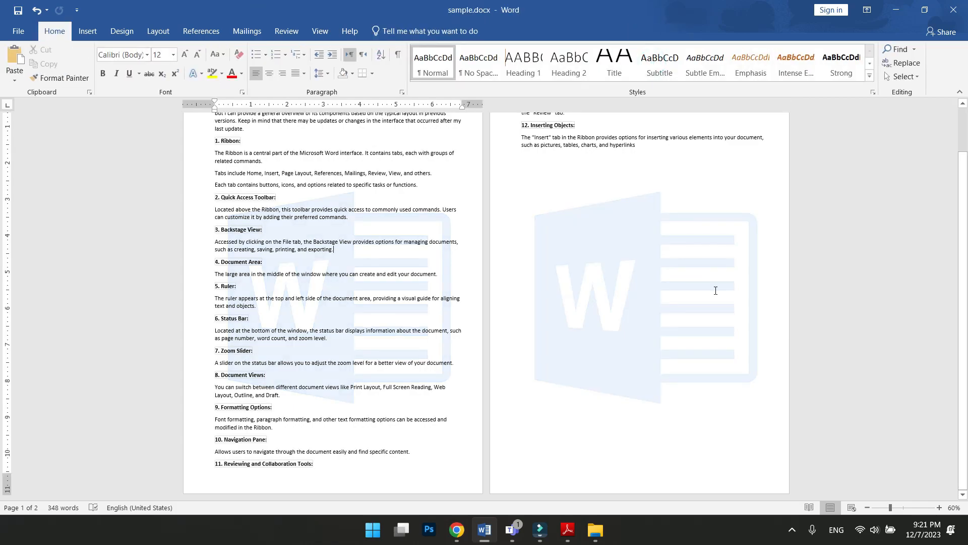
- Switch to the presentation in Adobe Reader, advance from the Watermark slide to the next one, and return to Word
click(568, 529)
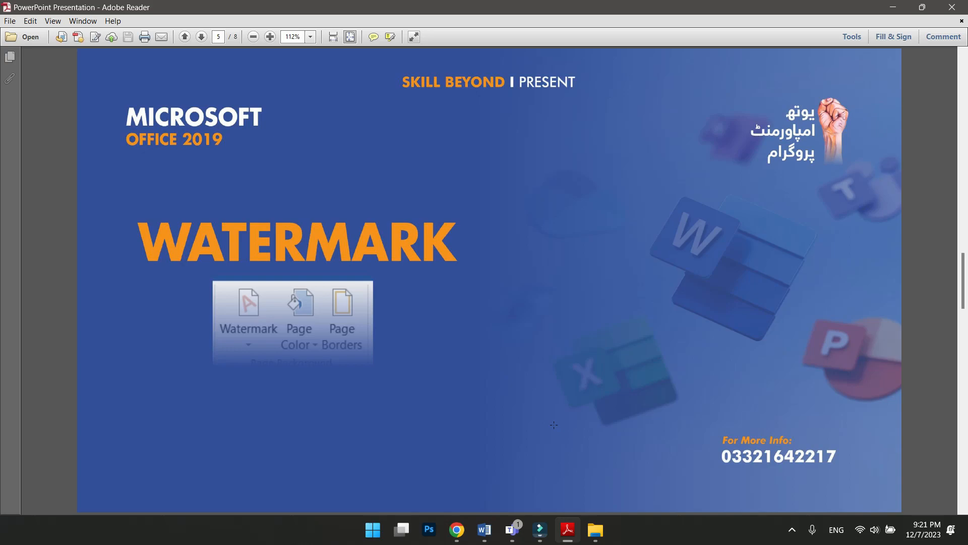
key(Right)
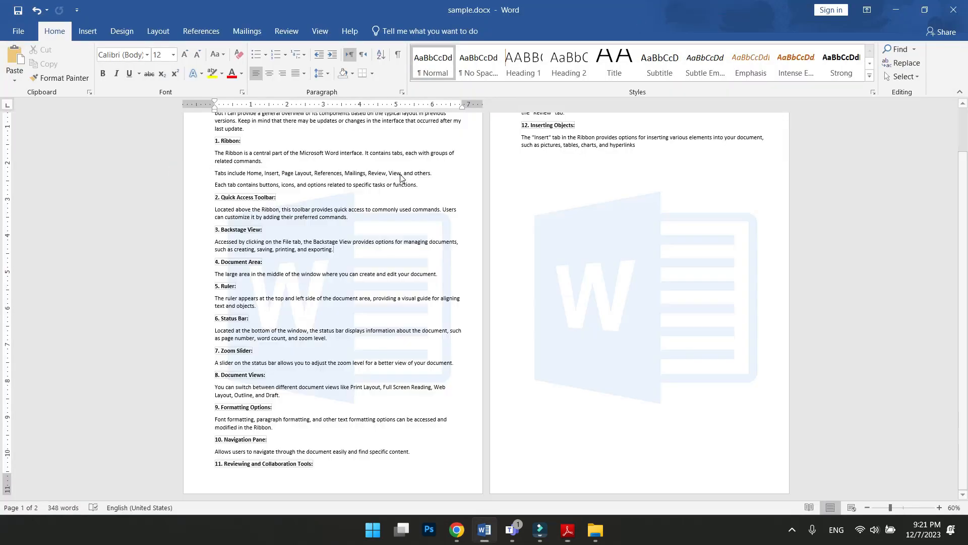
click(893, 7)
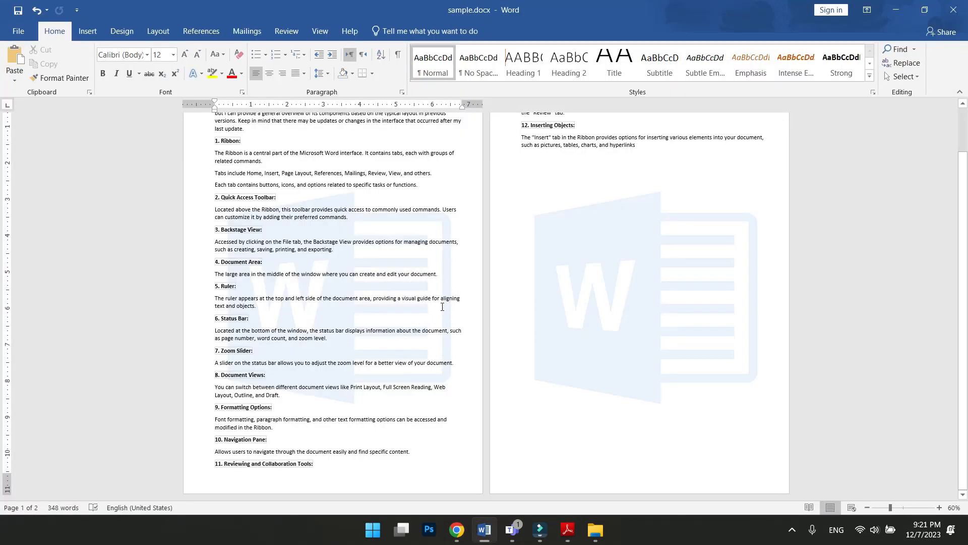
- Preview theme page colors on the watermarked document without applying one, and remove the Word logo watermark
scroll(443, 306, up, 3)
ctrl+scroll(532, 332, up, 5)
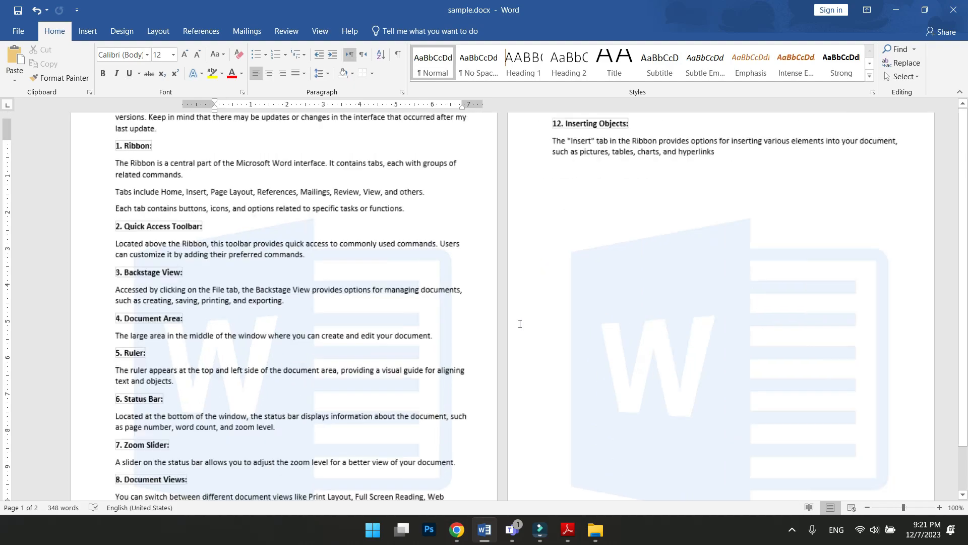
click(88, 31)
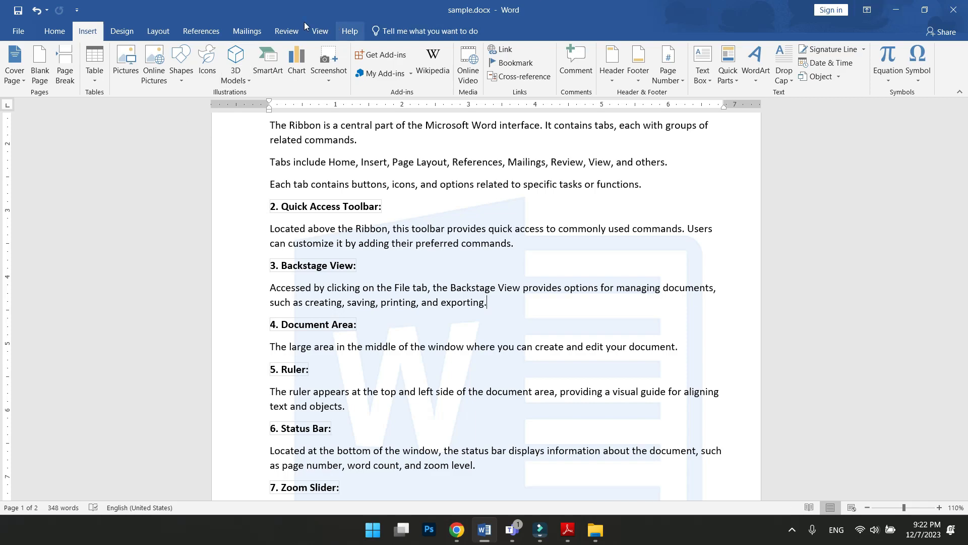
click(135, 29)
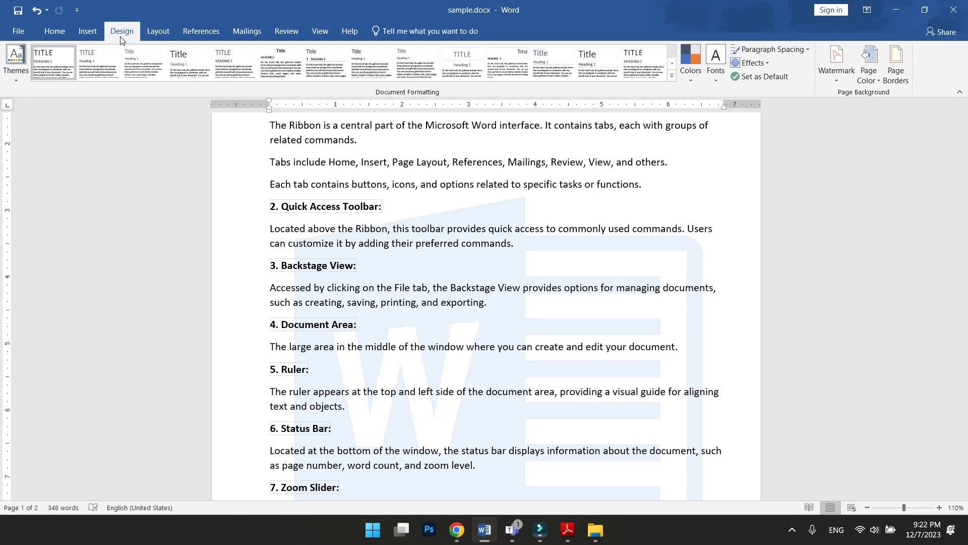
click(869, 69)
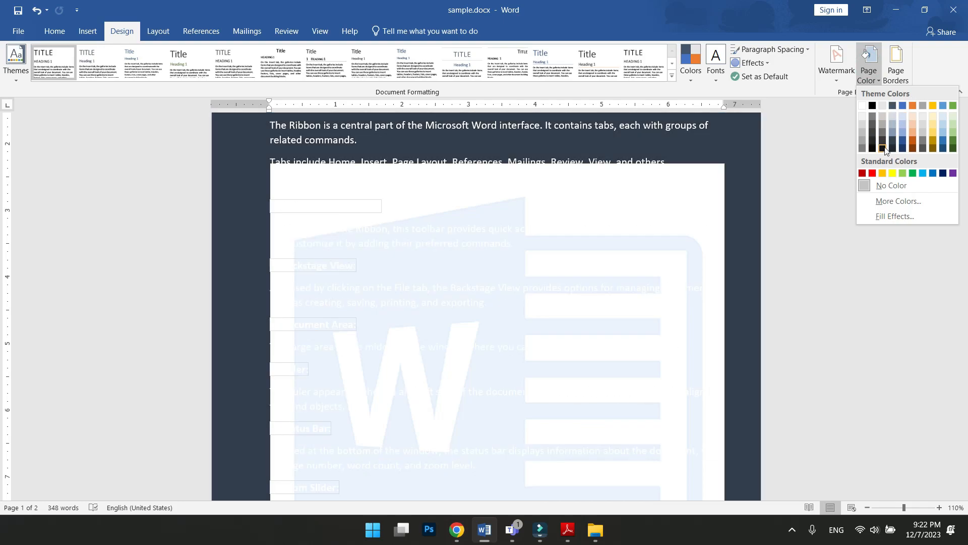
click(846, 98)
click(831, 80)
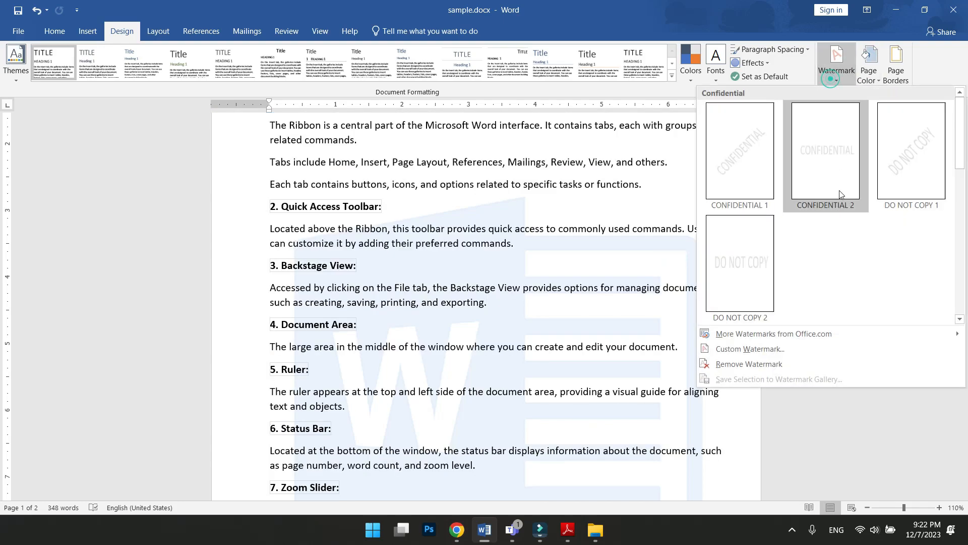
click(756, 361)
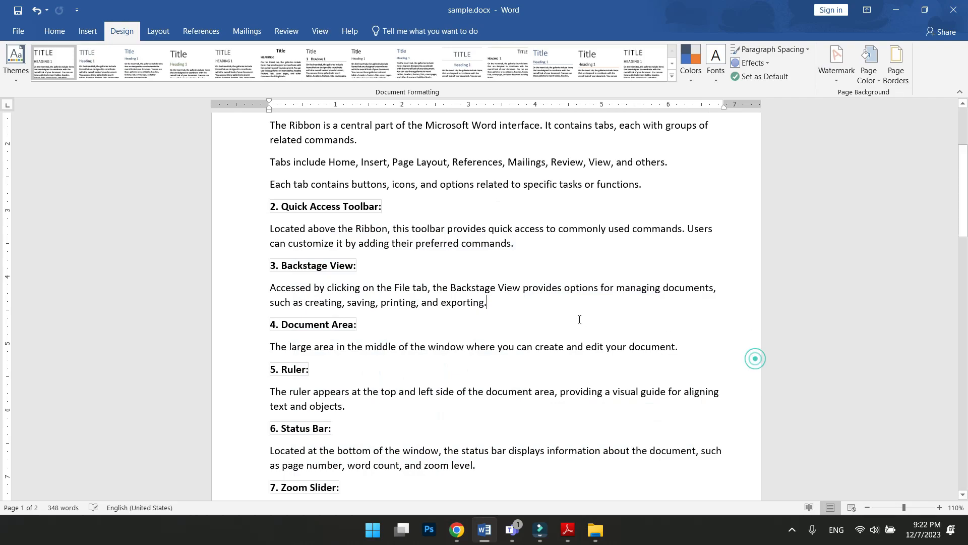
- Set the page color to the medium blue-gray theme shade and check it from the start of the document
click(868, 74)
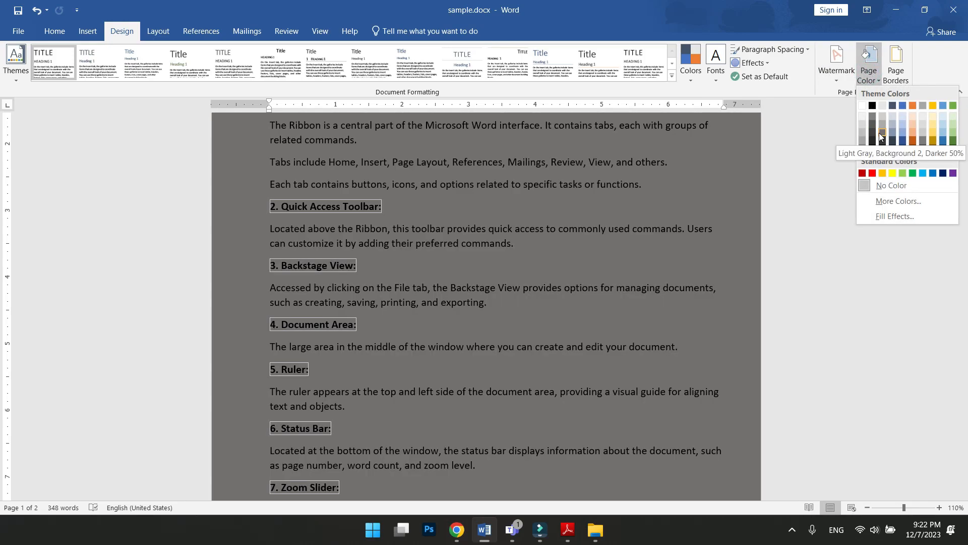
click(893, 134)
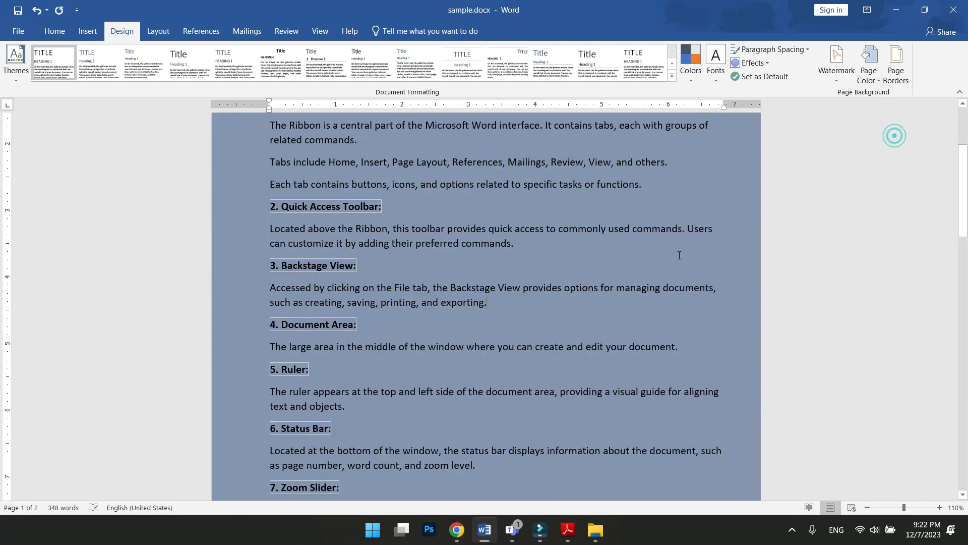
scroll(679, 256, up, 5)
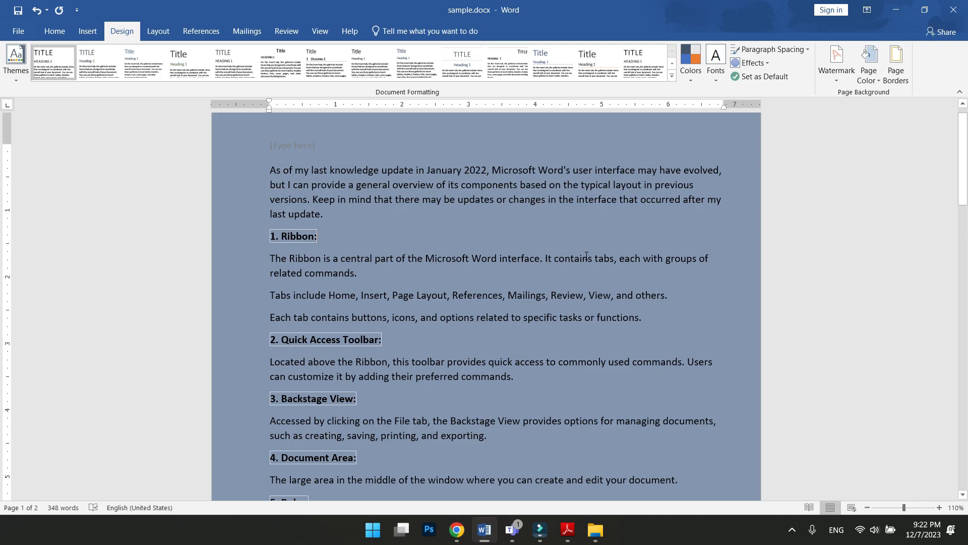
scroll(600, 227, up, 1)
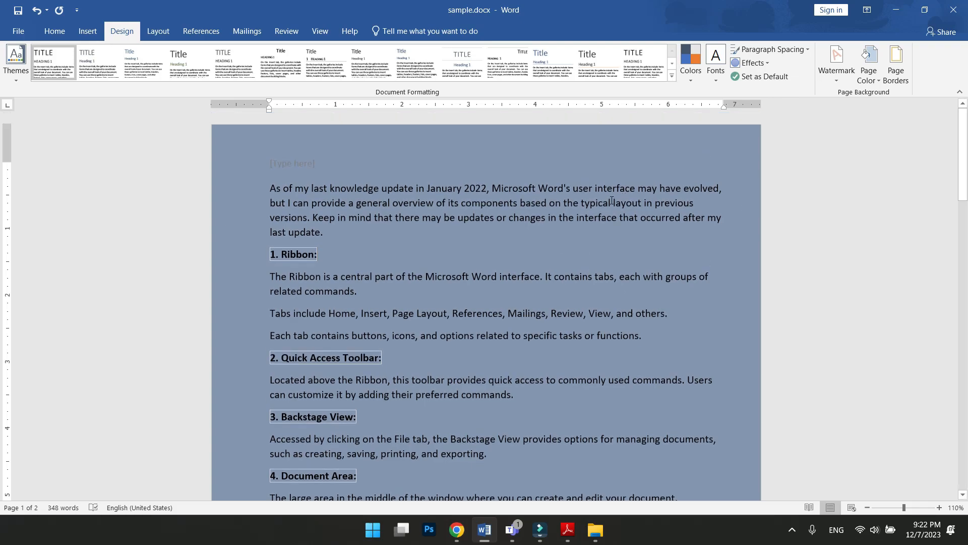
double_click(457, 189)
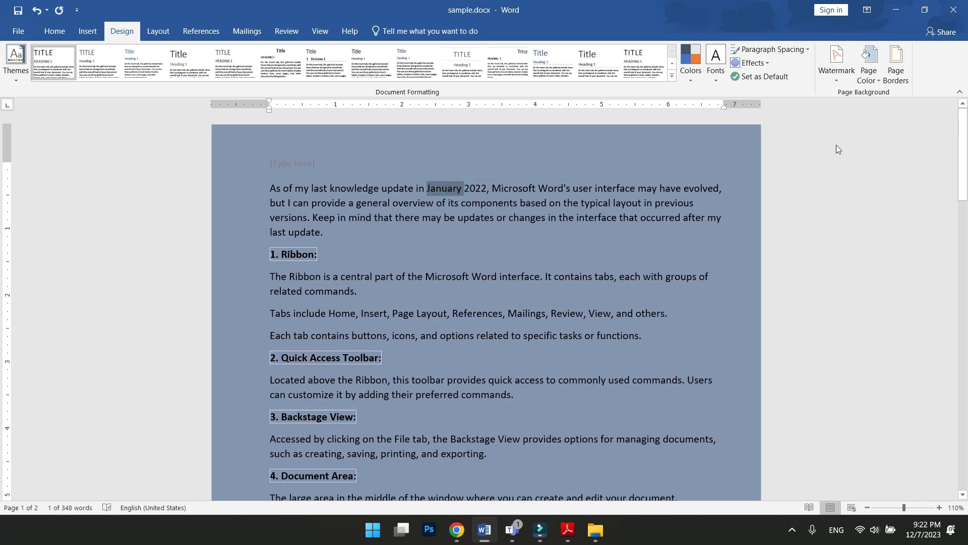
- Open the full color choices for the page color and try several swatches from the standard palette, including a bright blue
click(879, 81)
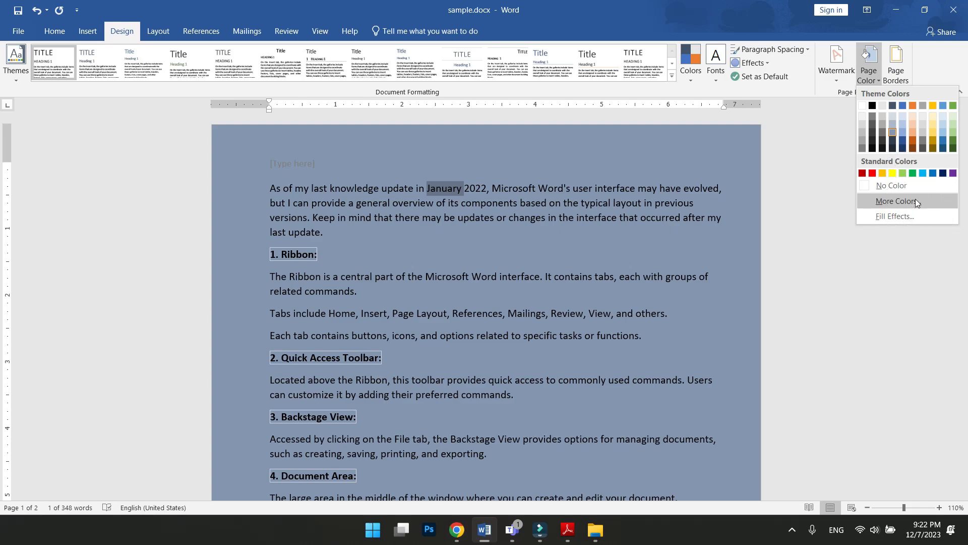
click(915, 201)
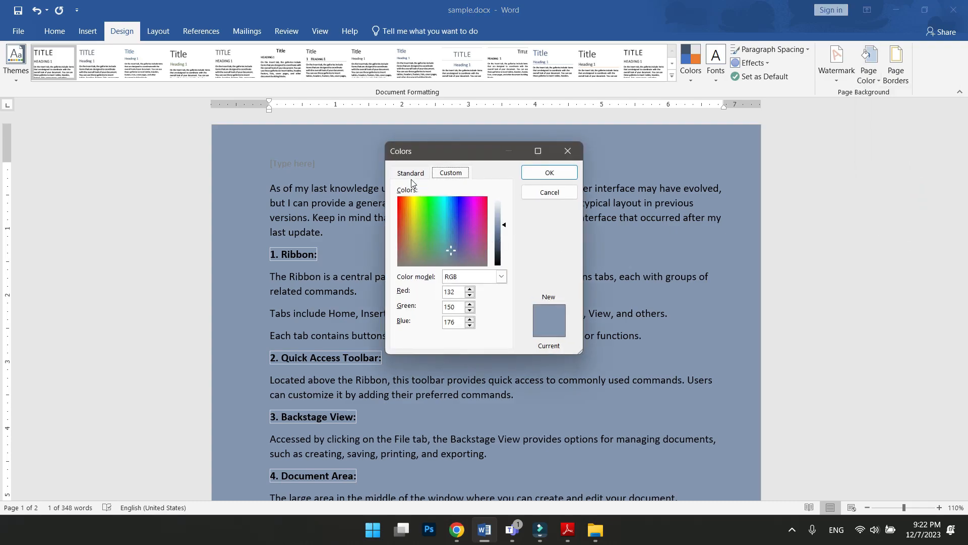
click(411, 173)
click(471, 259)
click(444, 213)
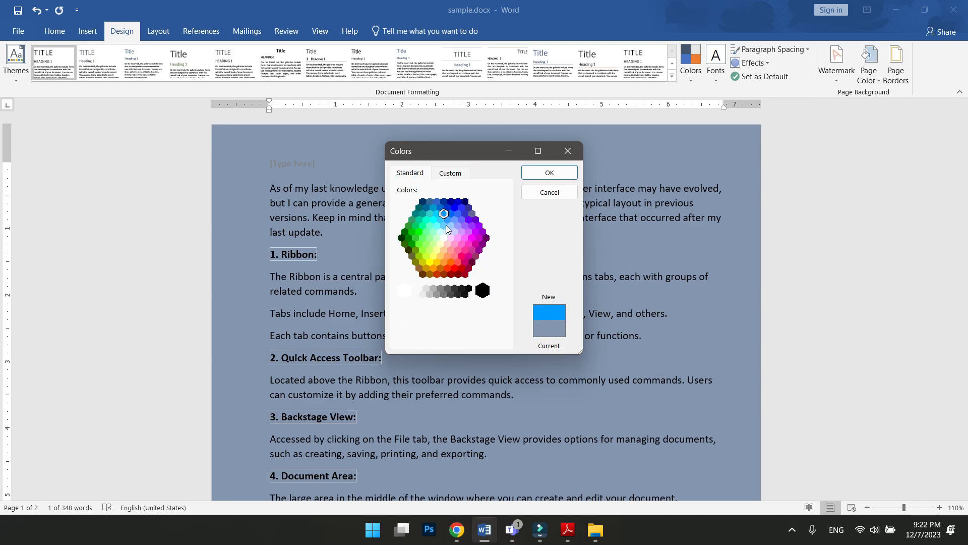
click(421, 244)
click(462, 256)
- Set the page color to a custom green with RGB values 88, 168, 115
click(450, 173)
click(452, 230)
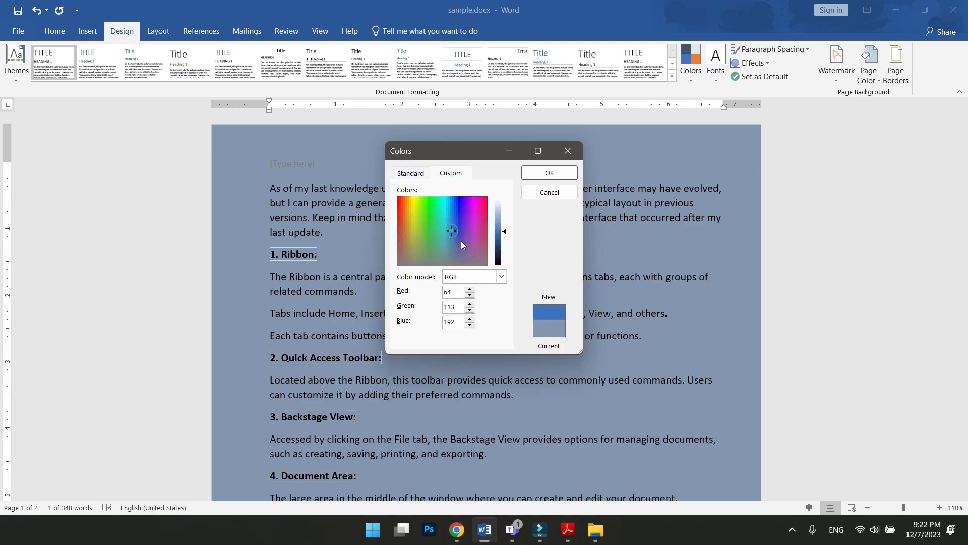
click(416, 211)
click(469, 255)
click(432, 245)
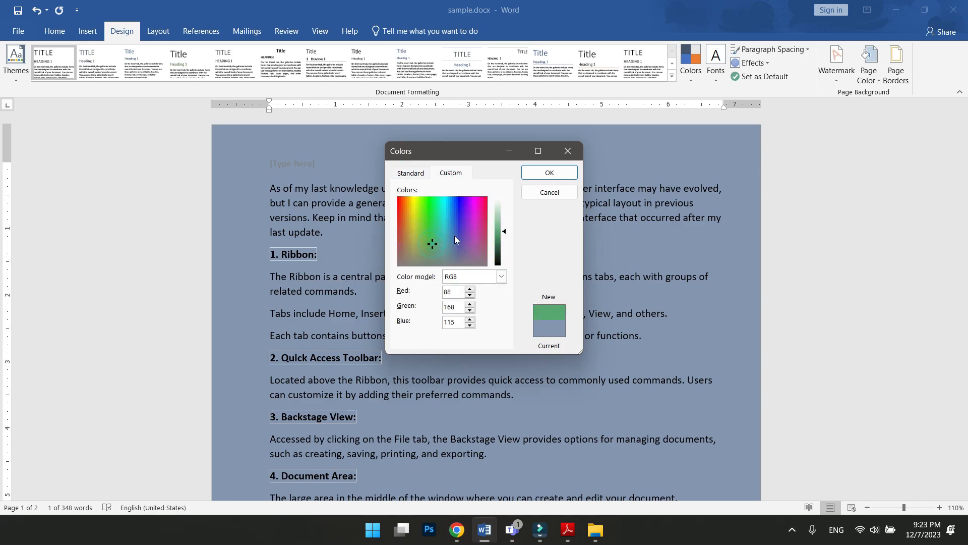
click(550, 173)
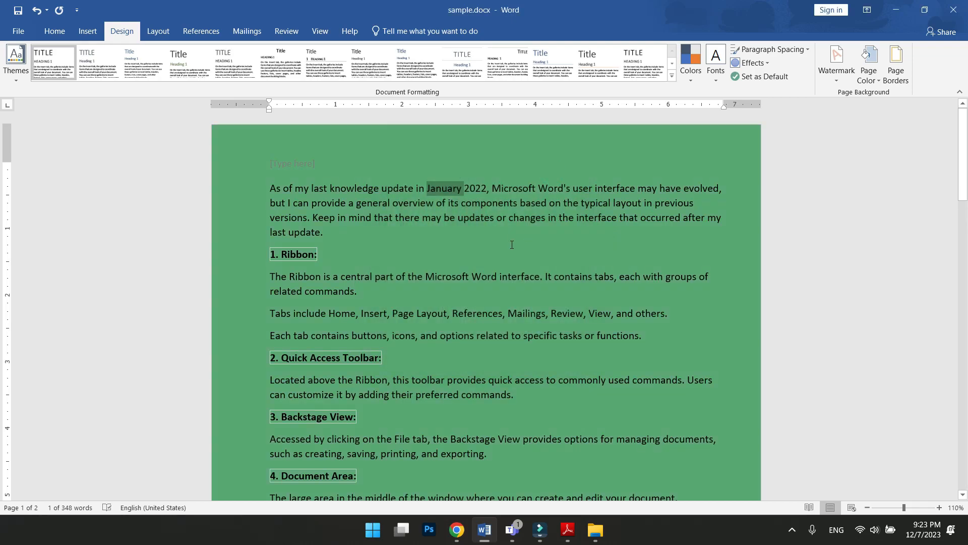
- Examine the gradient, texture, pattern and picture fill effects available for the page background
click(873, 73)
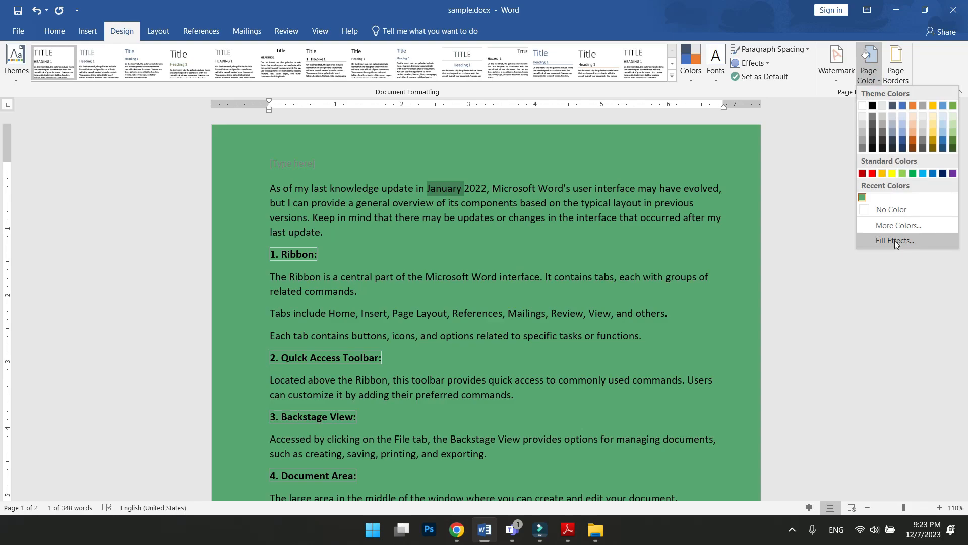
click(895, 240)
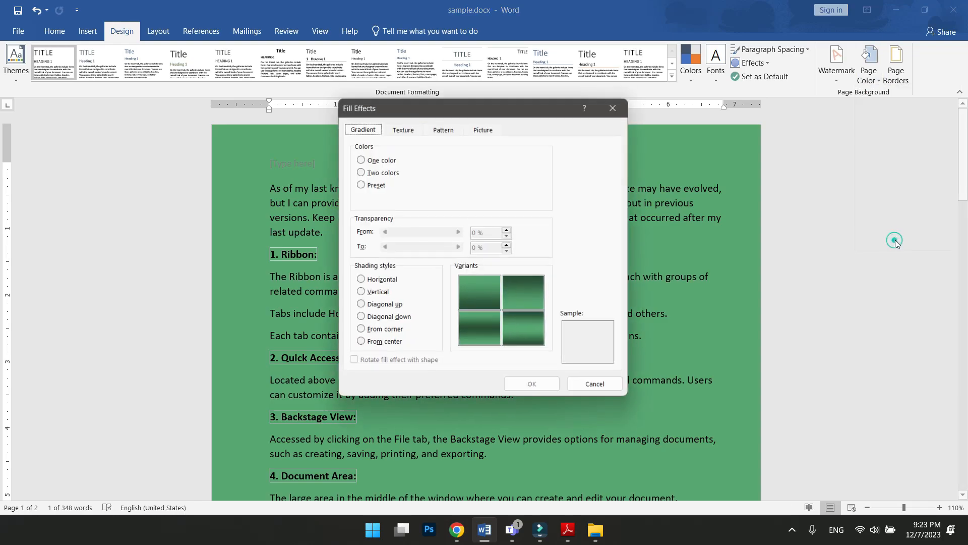
click(364, 133)
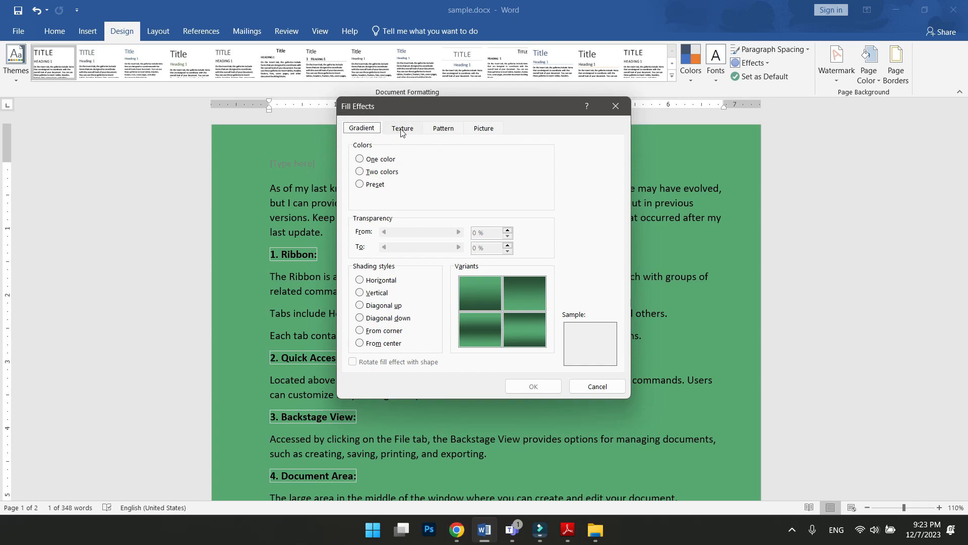
click(402, 129)
click(444, 128)
click(483, 128)
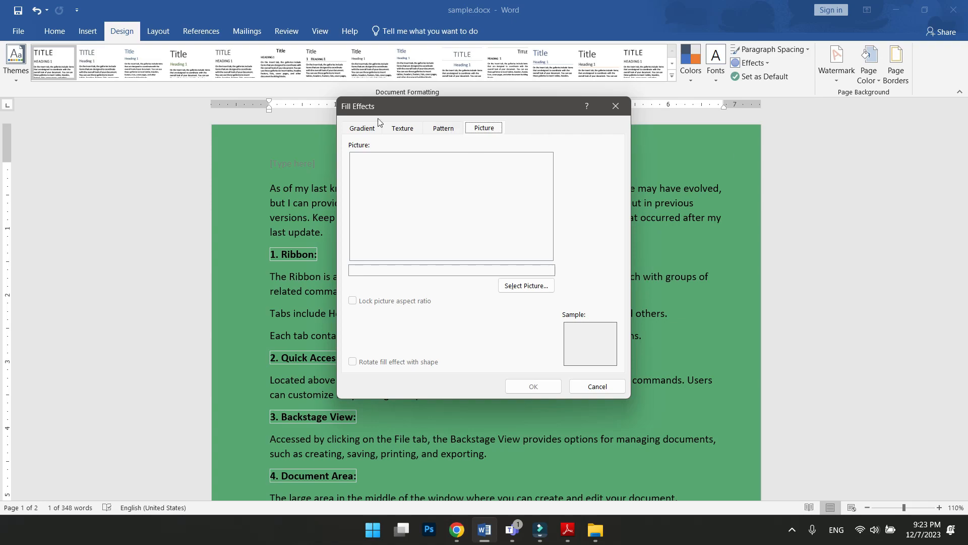
- Apply a horizontal two-color gradient to the page background, keeping green as Color 1 and choosing red as Color 2
click(368, 130)
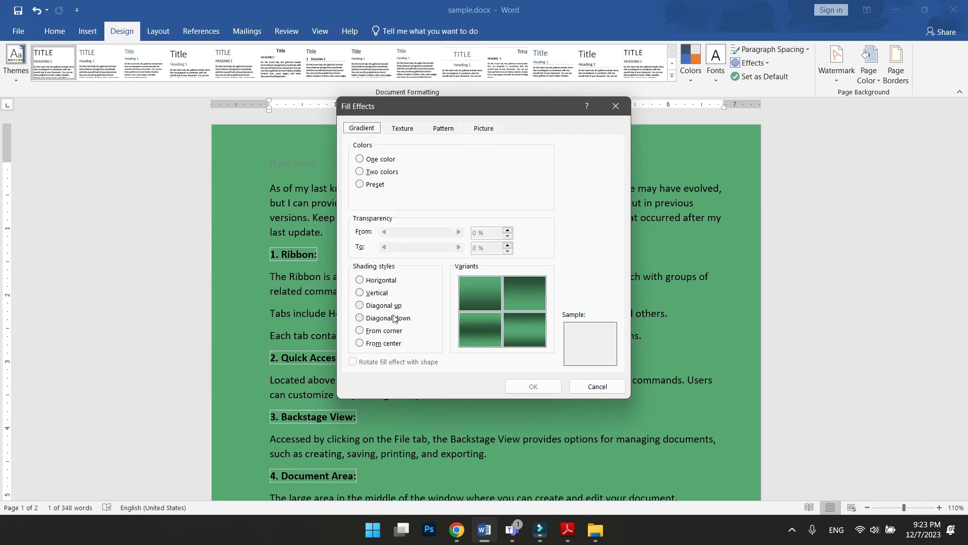
click(381, 160)
click(379, 172)
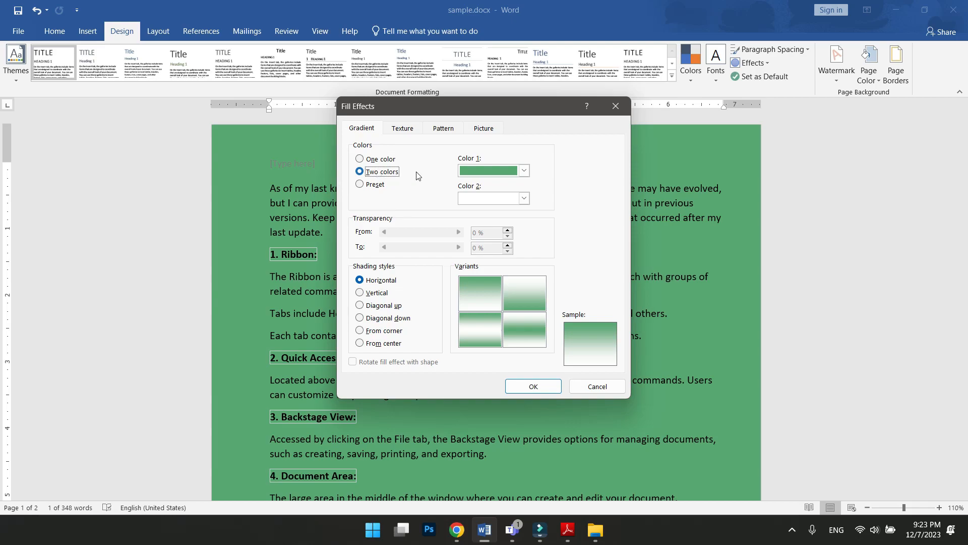
click(522, 197)
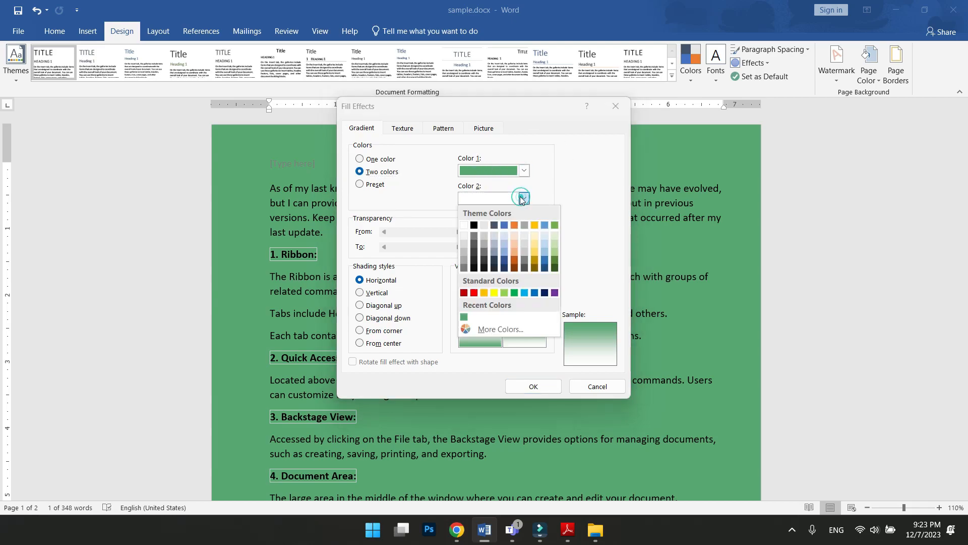
click(474, 292)
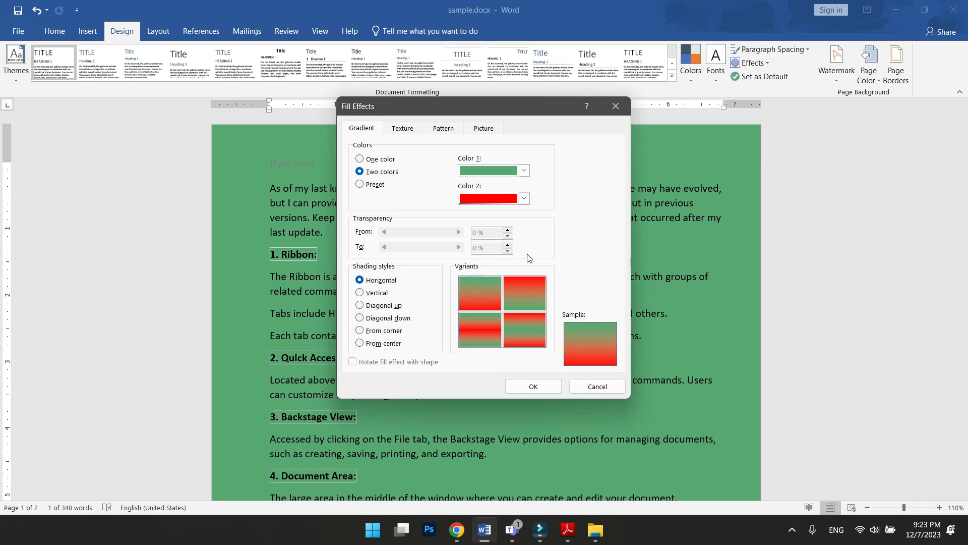
click(535, 386)
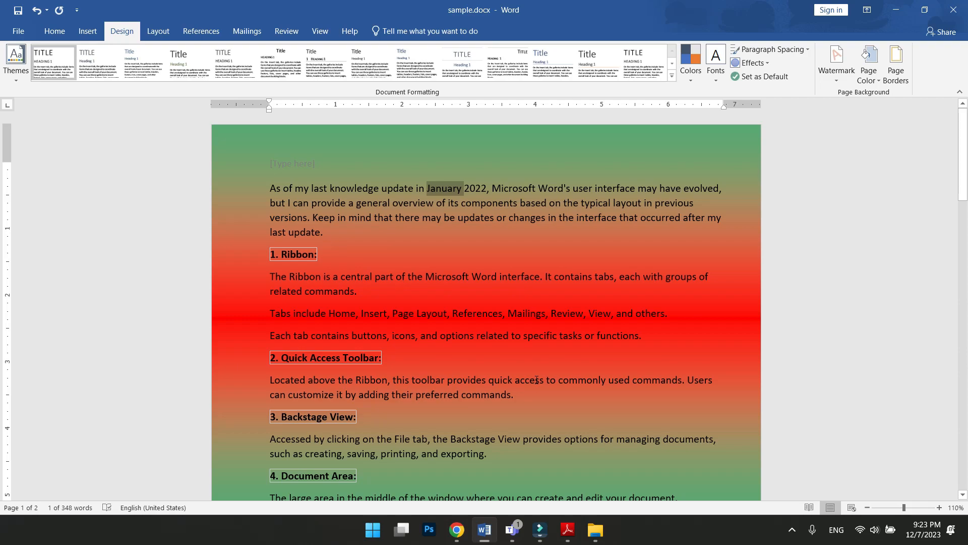
- Undo the two-color gradient page background
click(869, 66)
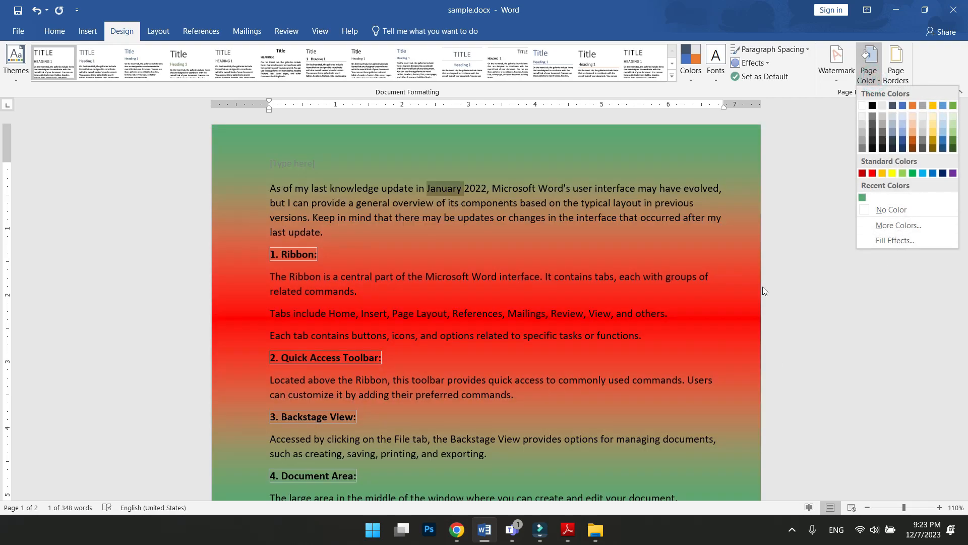
click(752, 276)
key(ctrl+z)
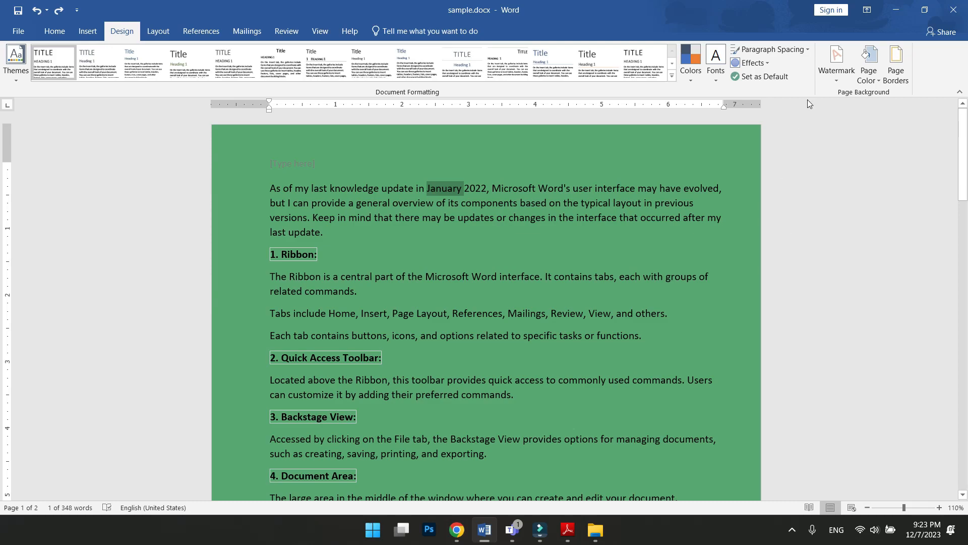
- Preview preset, two-color and one-color gradient fills for the page background, and try vertical shading on the one-color gradient
click(878, 81)
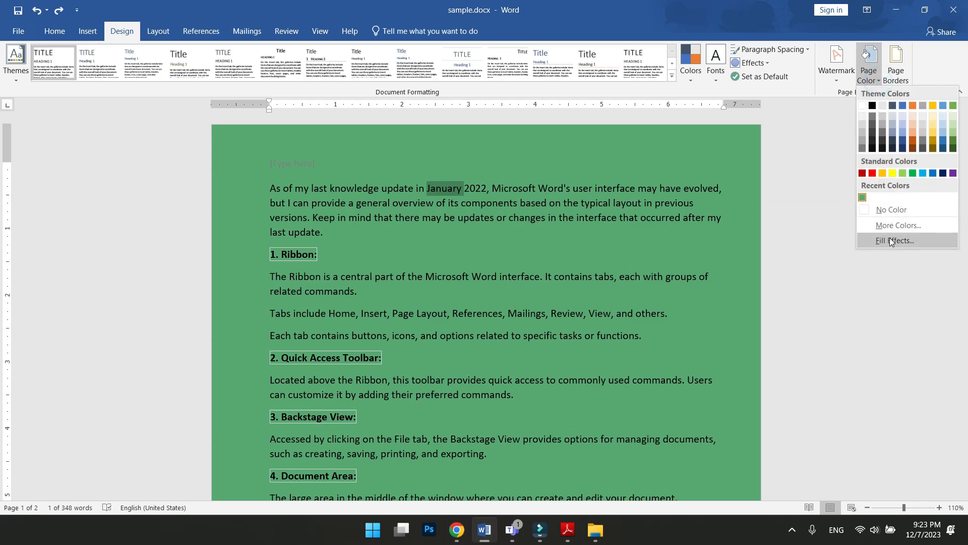
click(892, 242)
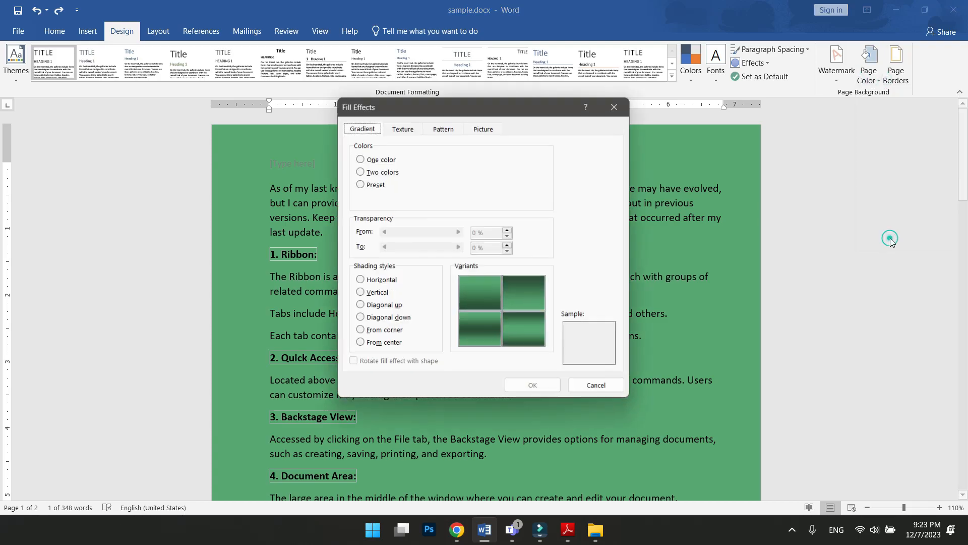
click(373, 173)
click(371, 184)
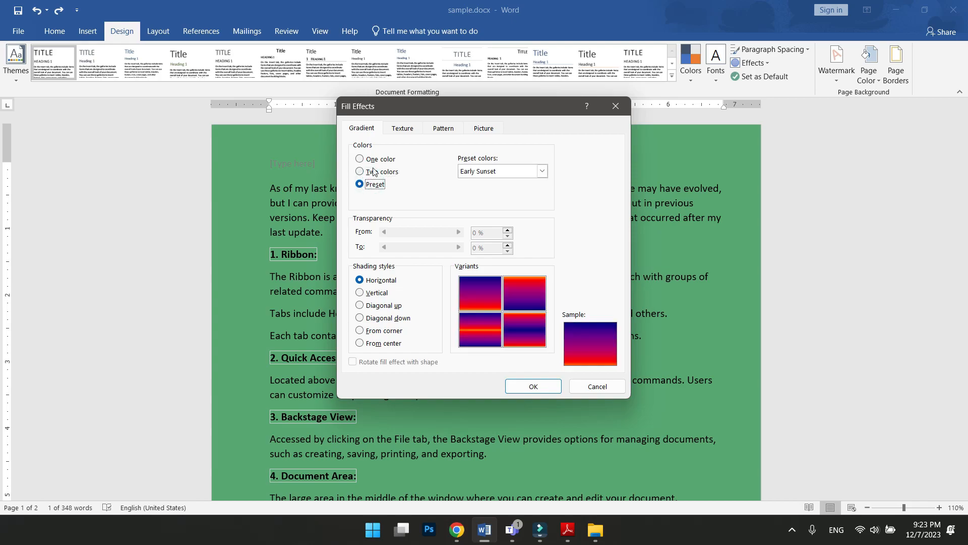
click(373, 170)
click(373, 160)
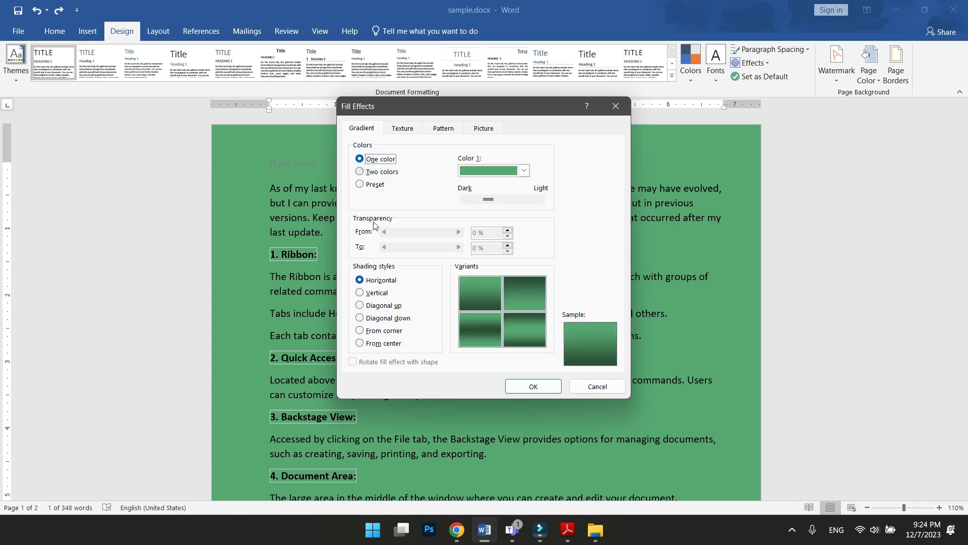
click(360, 293)
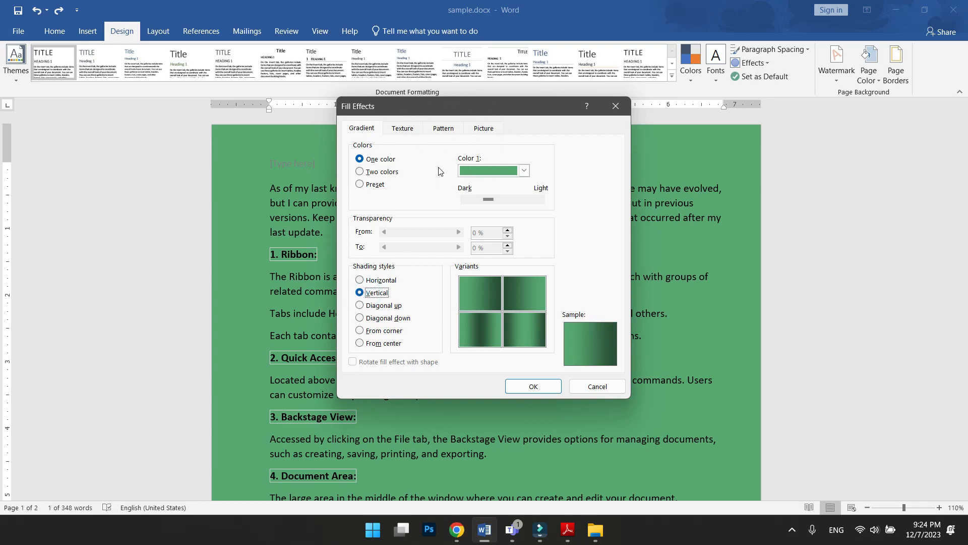
- Apply the Purple mesh texture as the page background
click(404, 129)
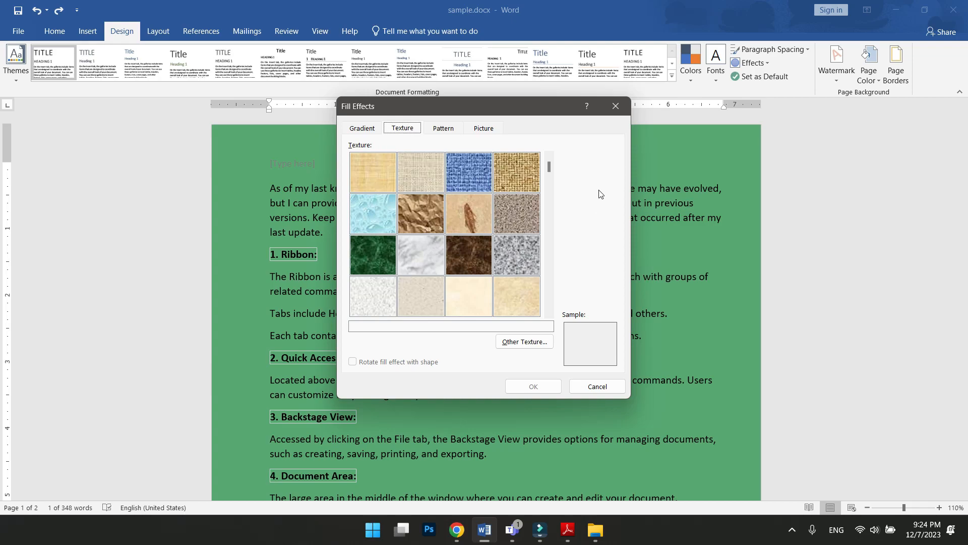
drag(551, 167, 550, 235)
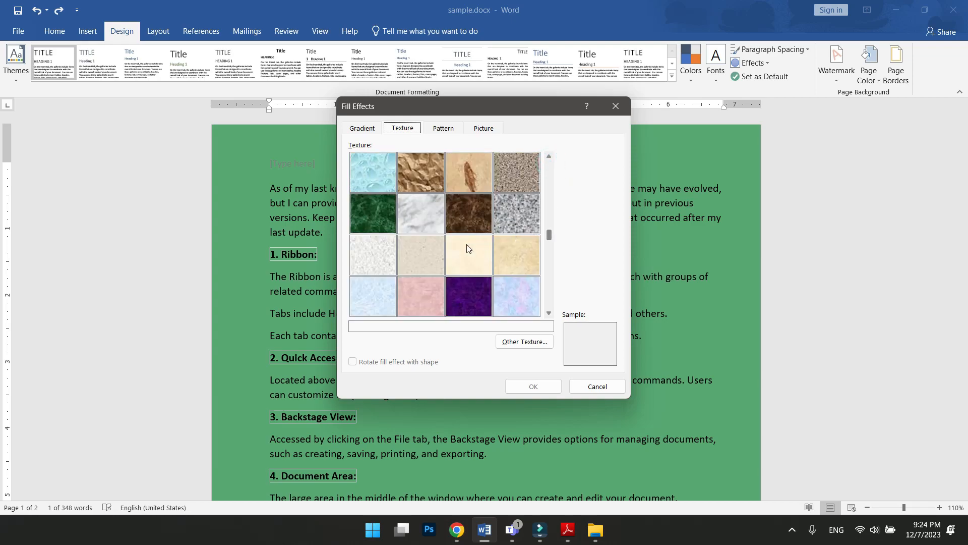
click(464, 297)
click(527, 388)
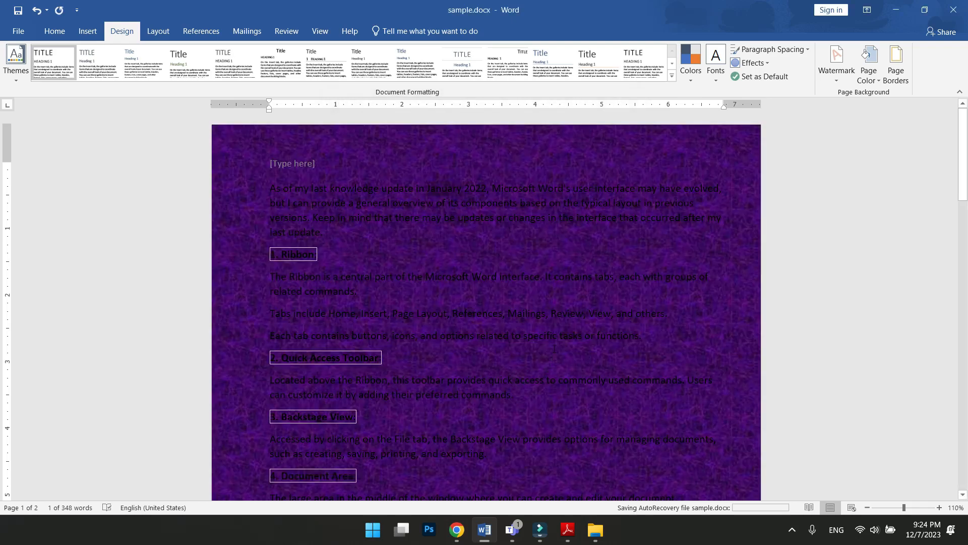
- Try other textures in the fill effects and change the page background to the Water droplets texture
click(882, 81)
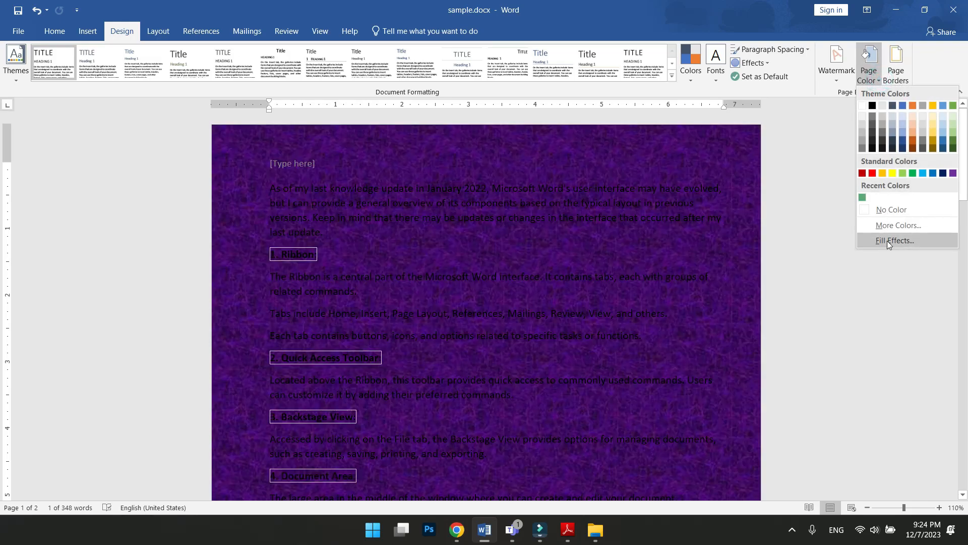
click(888, 240)
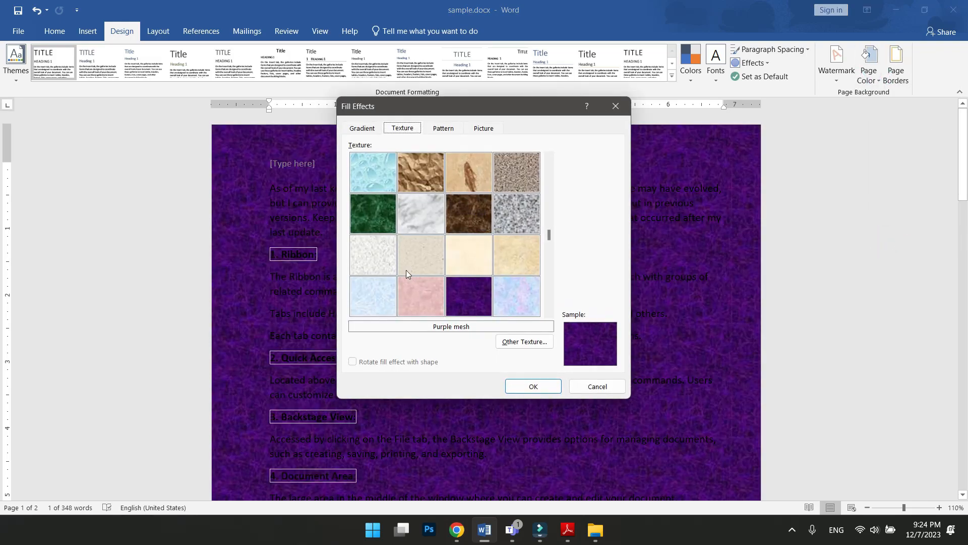
click(380, 217)
click(453, 219)
click(428, 216)
click(390, 187)
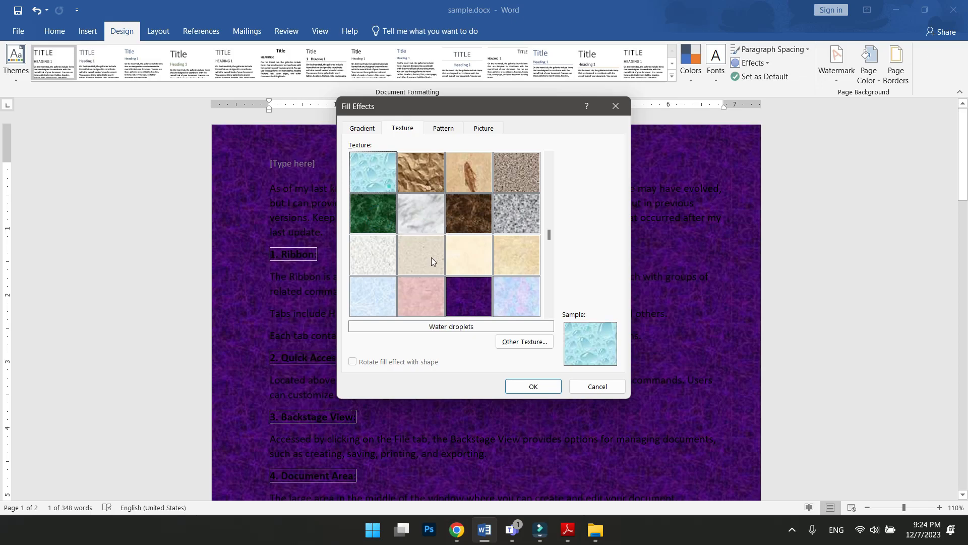
click(534, 386)
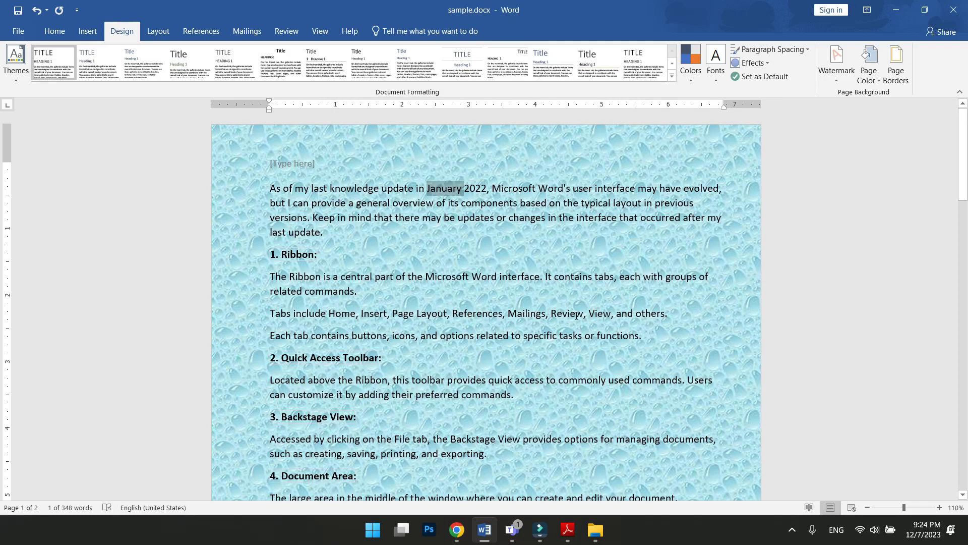
- Fill the page background with the Dotted: 70% pattern, using a red foreground and a green background color
click(879, 83)
click(891, 239)
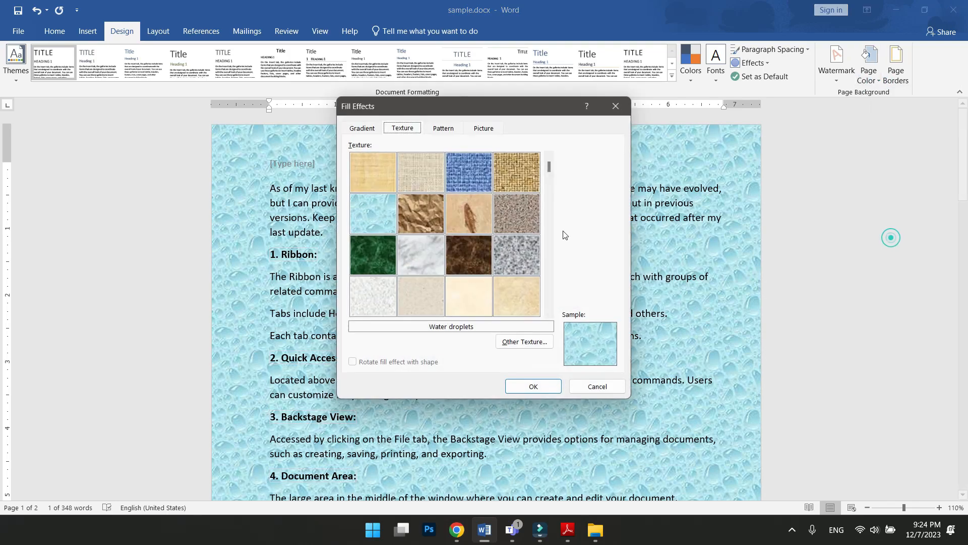
click(447, 132)
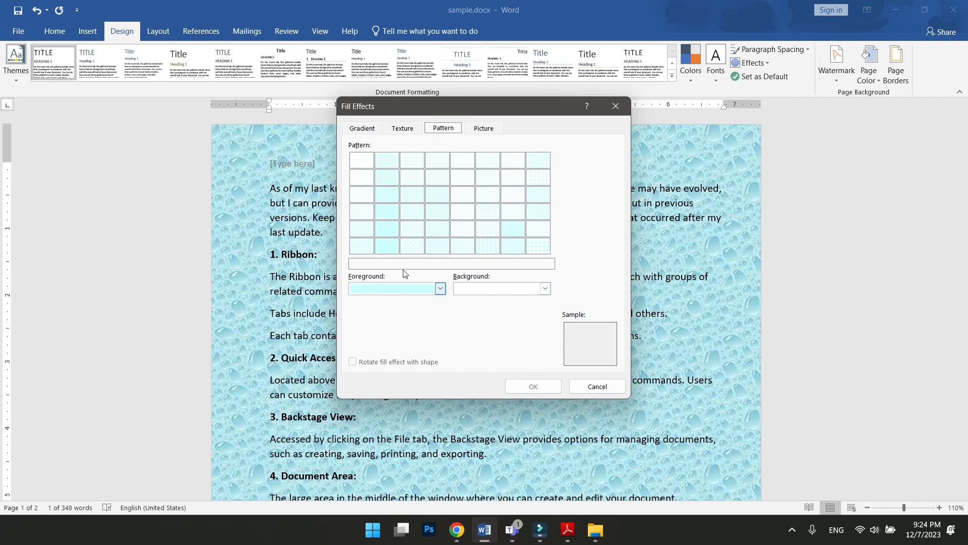
click(388, 197)
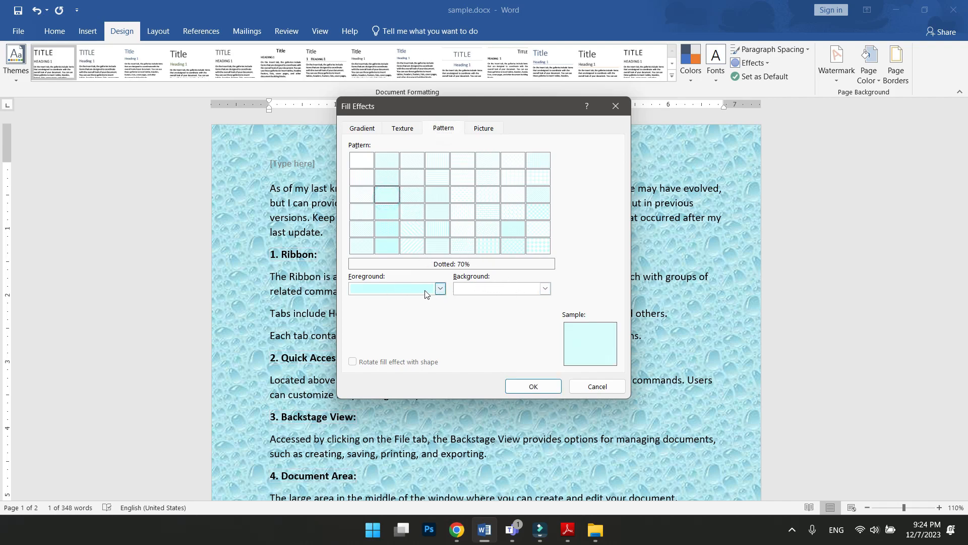
click(440, 288)
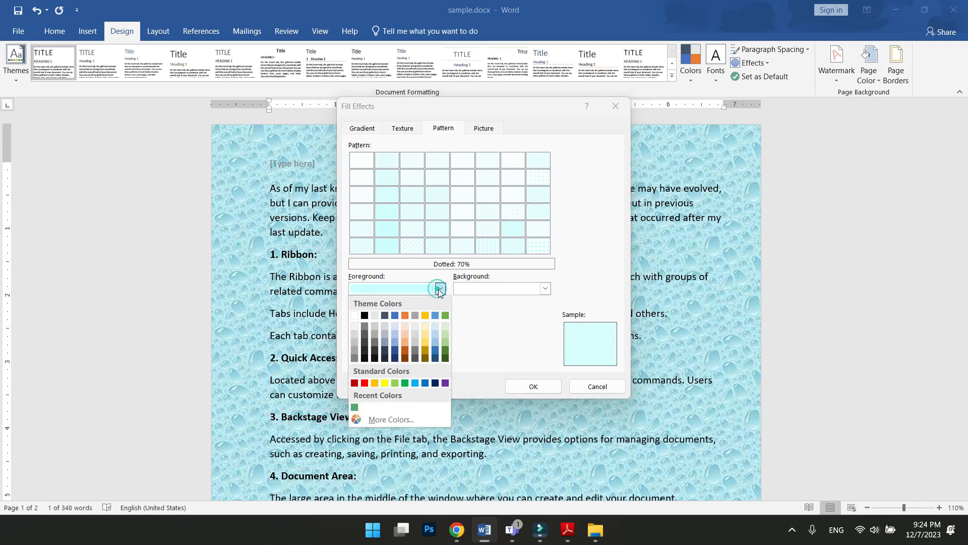
click(364, 383)
click(544, 288)
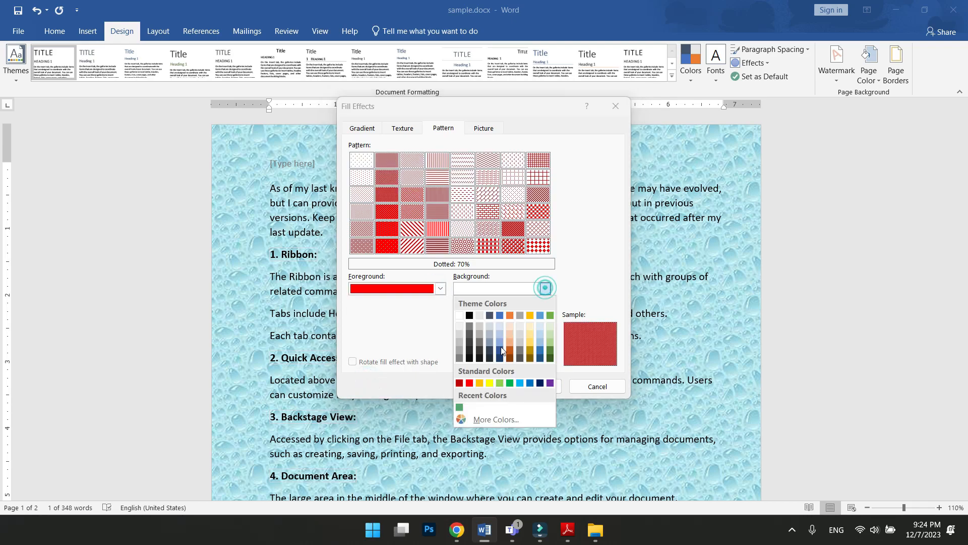
click(509, 383)
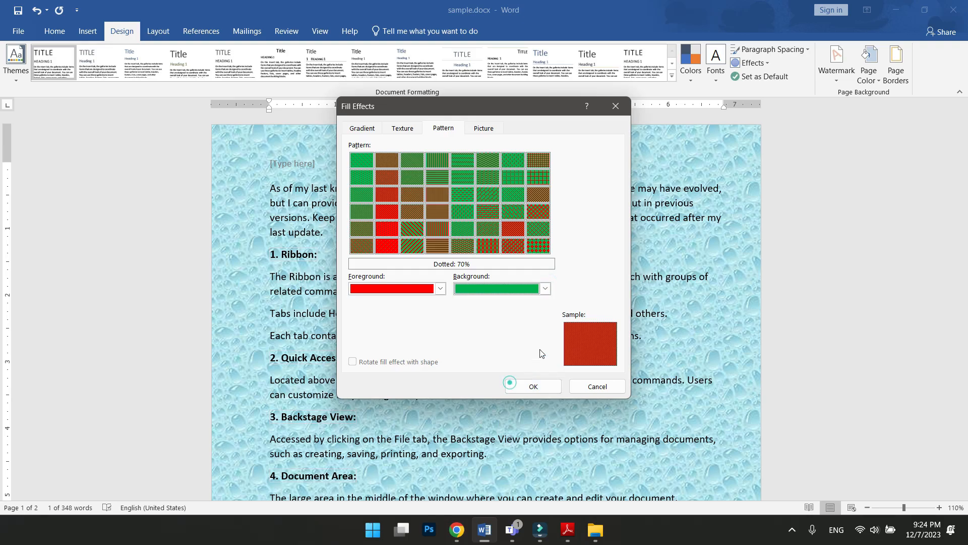
click(533, 389)
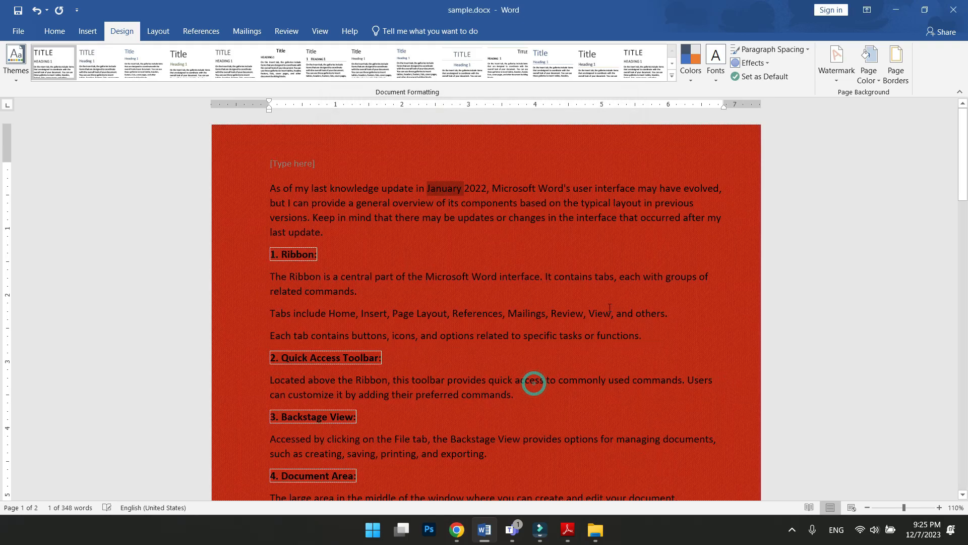
scroll(601, 310, up, 11)
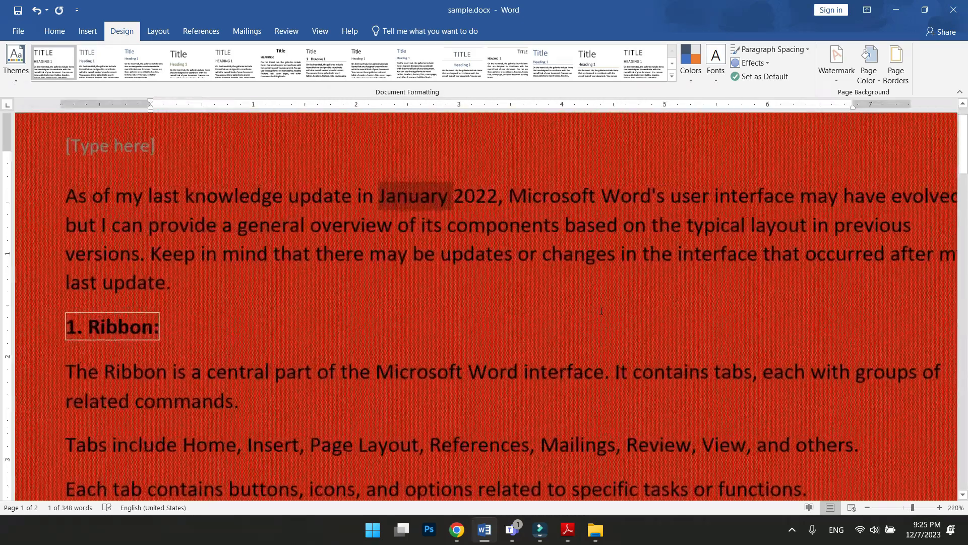
scroll(601, 311, up, 3)
scroll(601, 311, down, 6)
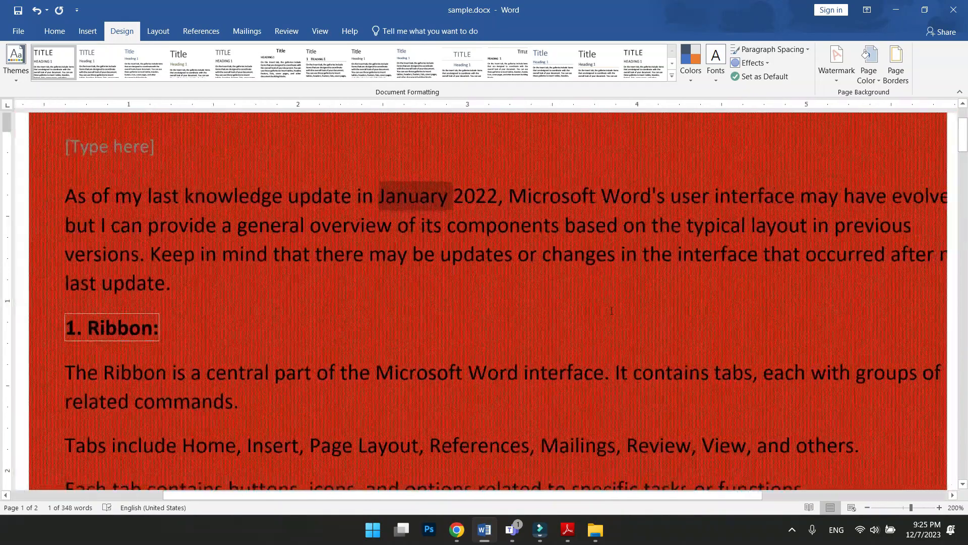
- Fill the page background with the Microsoft Word logo PNG picture from the Page Layout folder
click(880, 83)
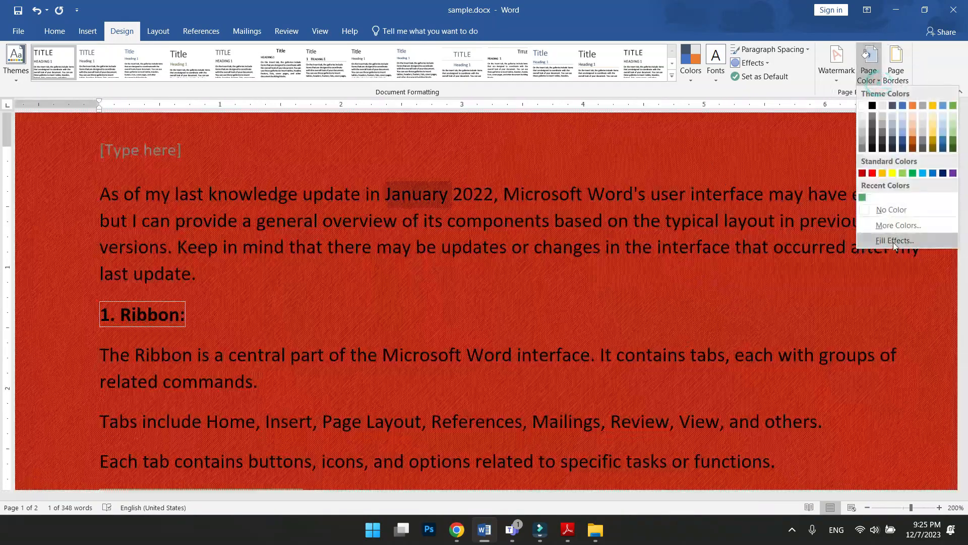
click(894, 242)
click(483, 129)
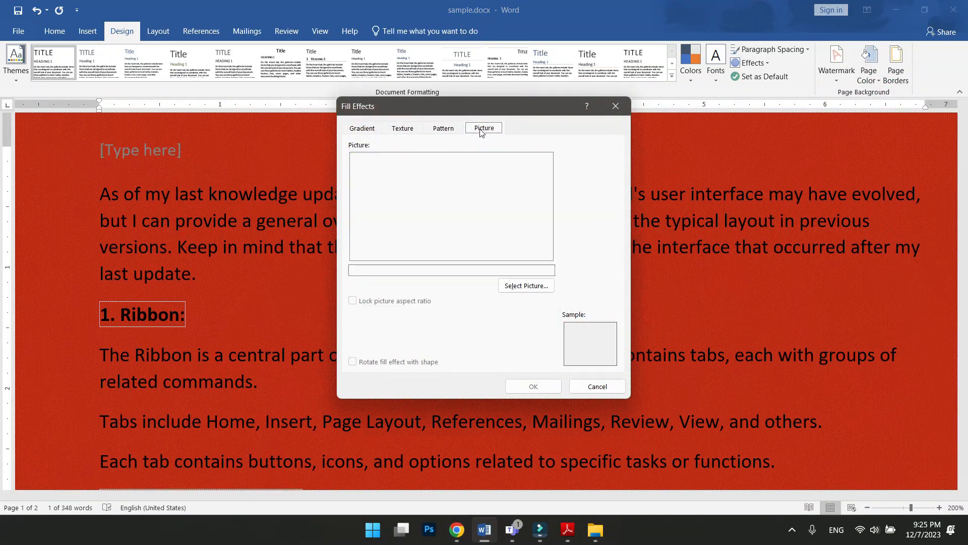
click(520, 286)
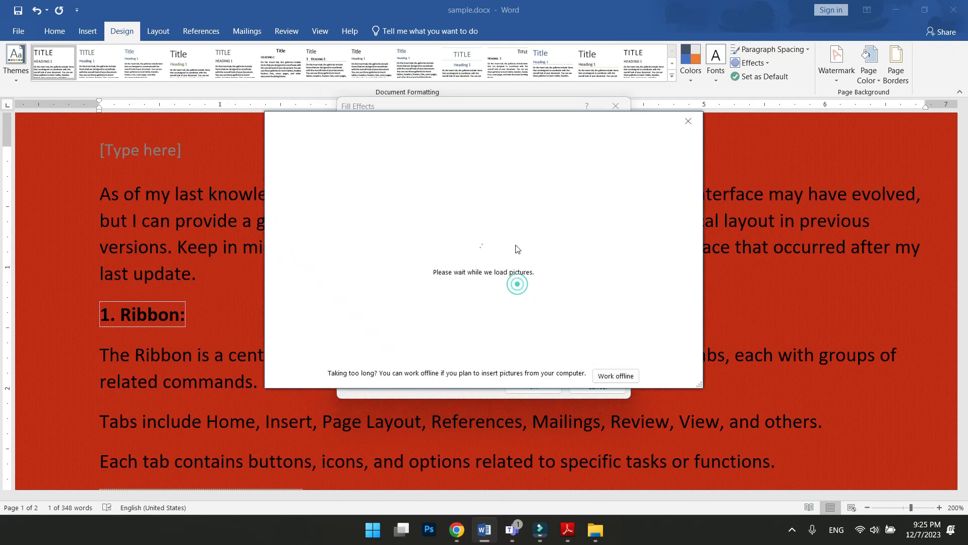
click(381, 178)
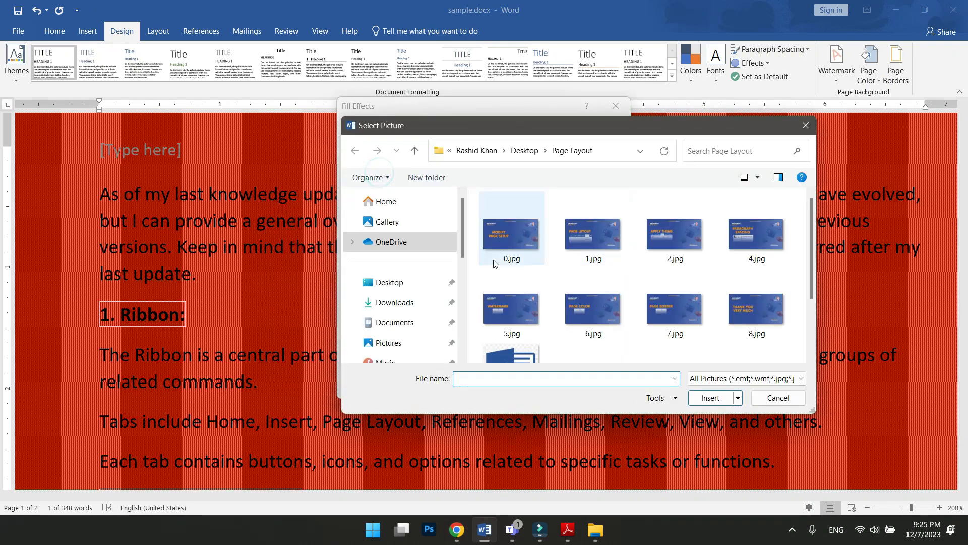
scroll(528, 341, down, 1)
click(511, 348)
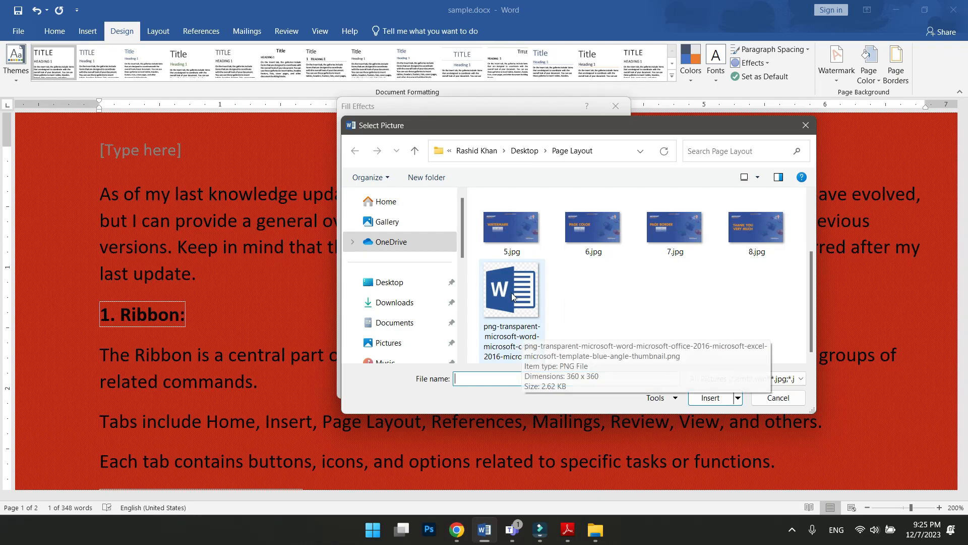
click(708, 398)
click(533, 386)
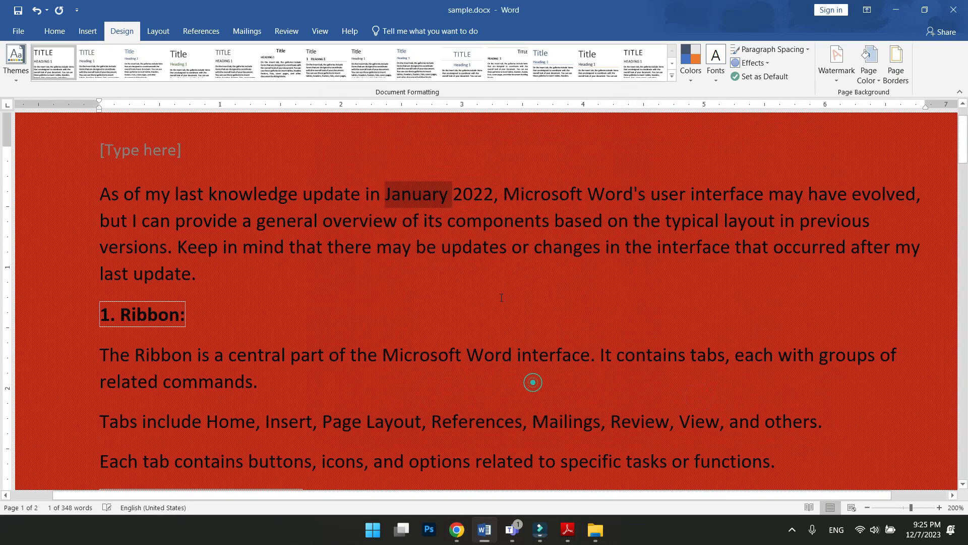
scroll(529, 353, down, 5)
ctrl+scroll(509, 306, down, 8)
ctrl+scroll(508, 307, down, 6)
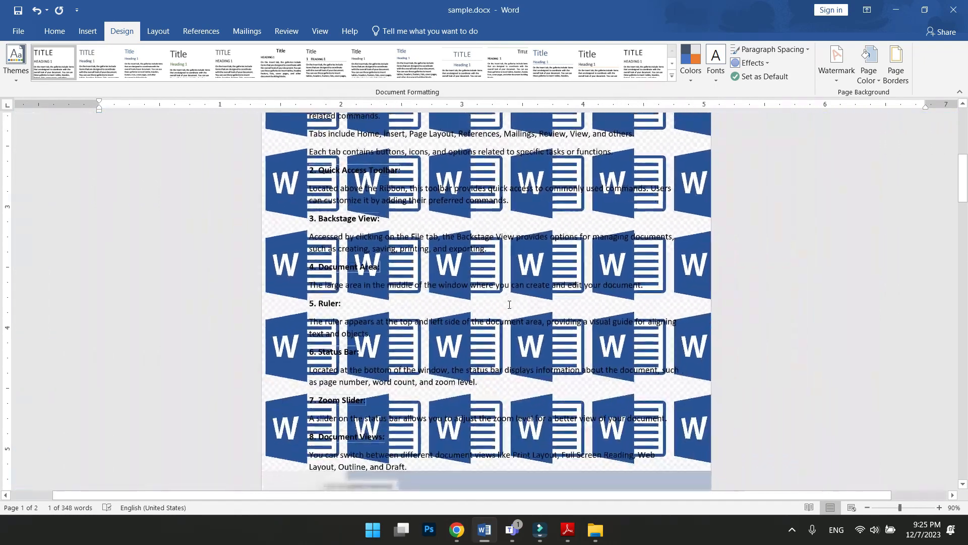
- Undo the picture, pattern and texture page backgrounds applied to the document
key(ctrl+z)
key(ctrl+z)
key(ctrl+z)
key(ctrl+z)
key(ctrl+z)
key(ctrl+z)
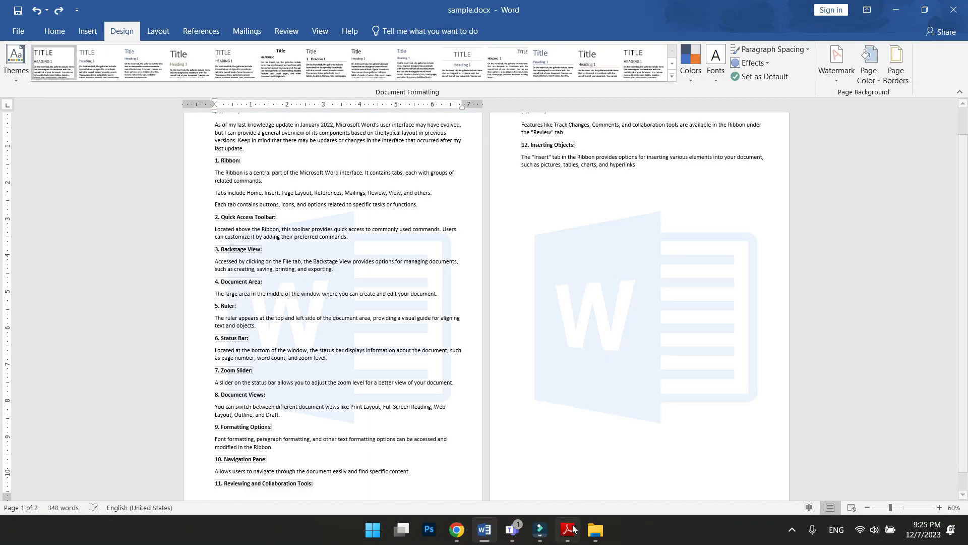
- Switch to the Adobe Reader presentation, advance to the Page Border slide, and return to the Word document
click(568, 529)
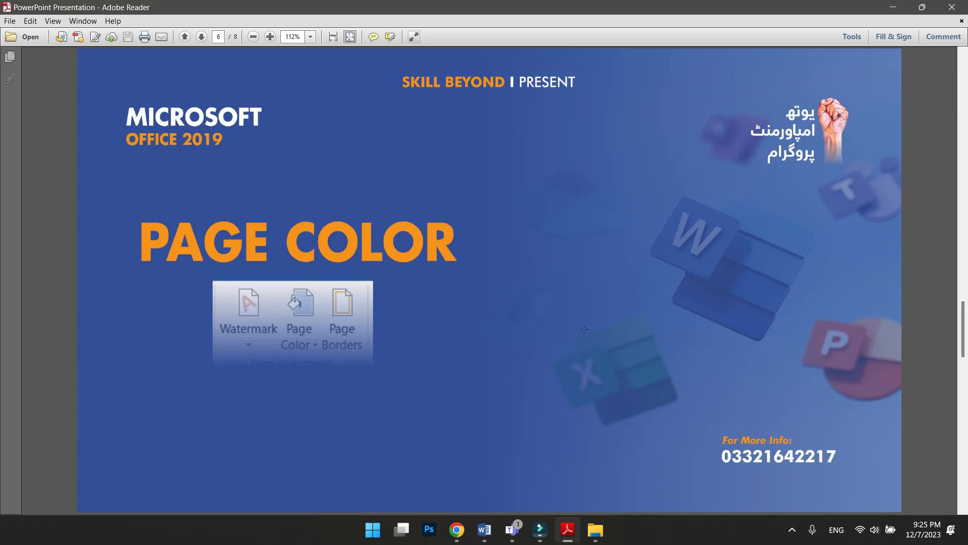
scroll(584, 330, down, 1)
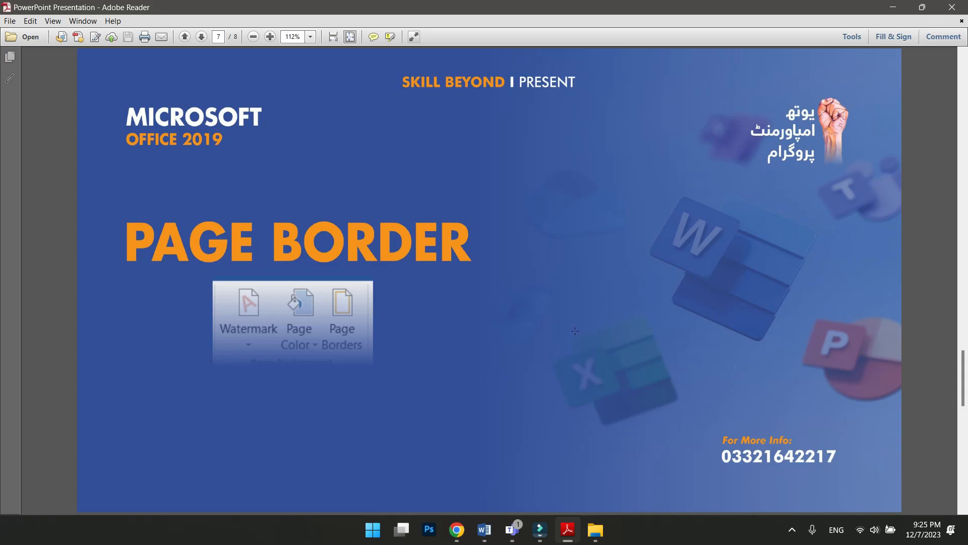
click(893, 7)
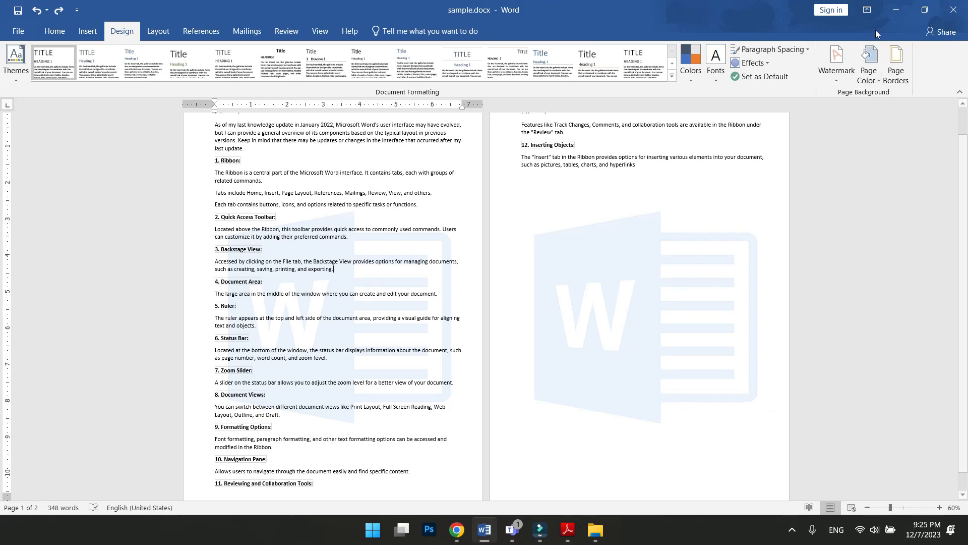
- Remove the Word logo watermark from the document and go back to the first page
click(840, 80)
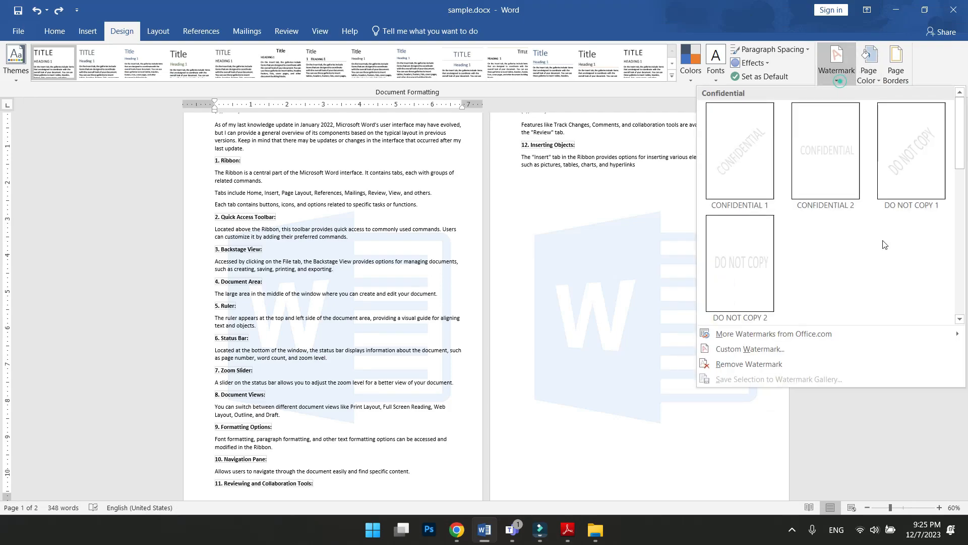
click(738, 361)
scroll(653, 291, up, 5)
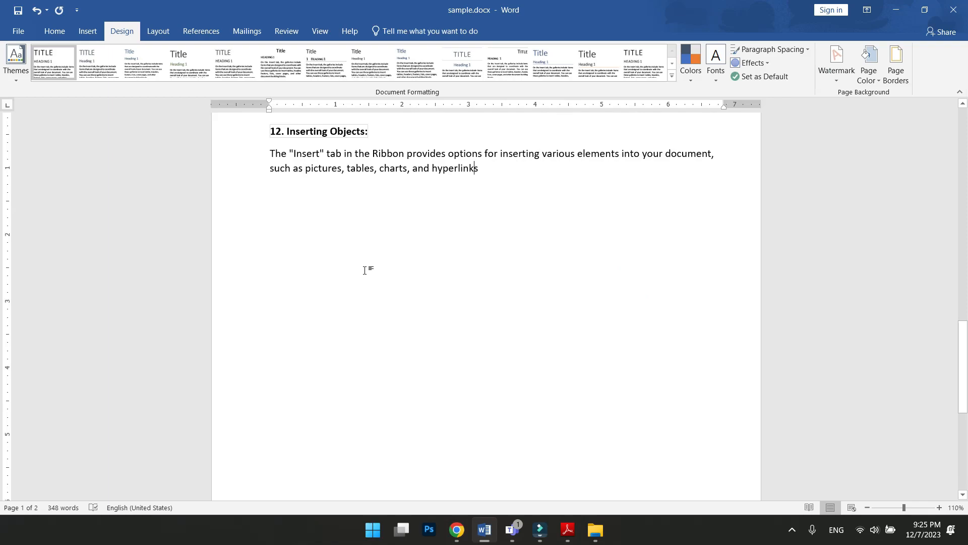
scroll(552, 281, up, 7)
scroll(560, 270, up, 10)
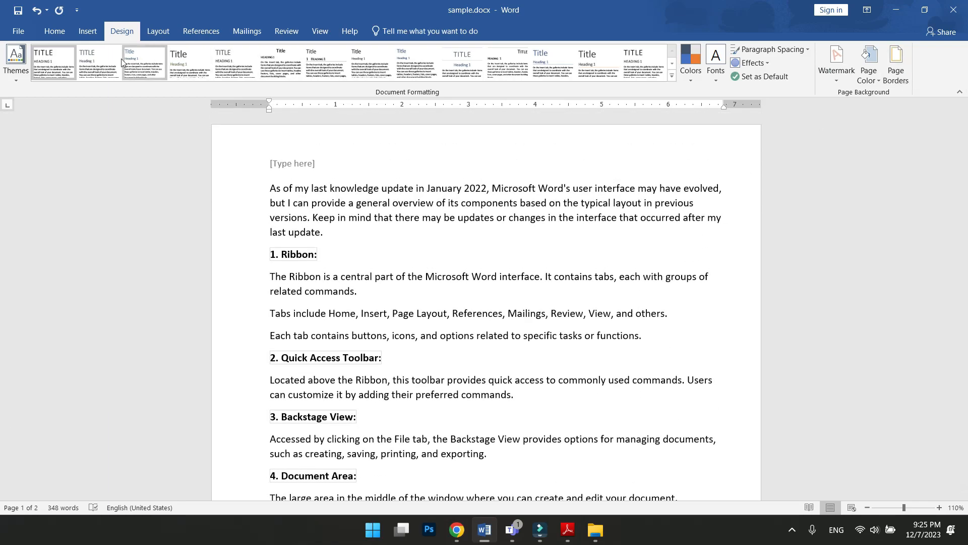
- Set up a Box page border for the whole document with a thick-and-thin 3 pt line style
click(121, 33)
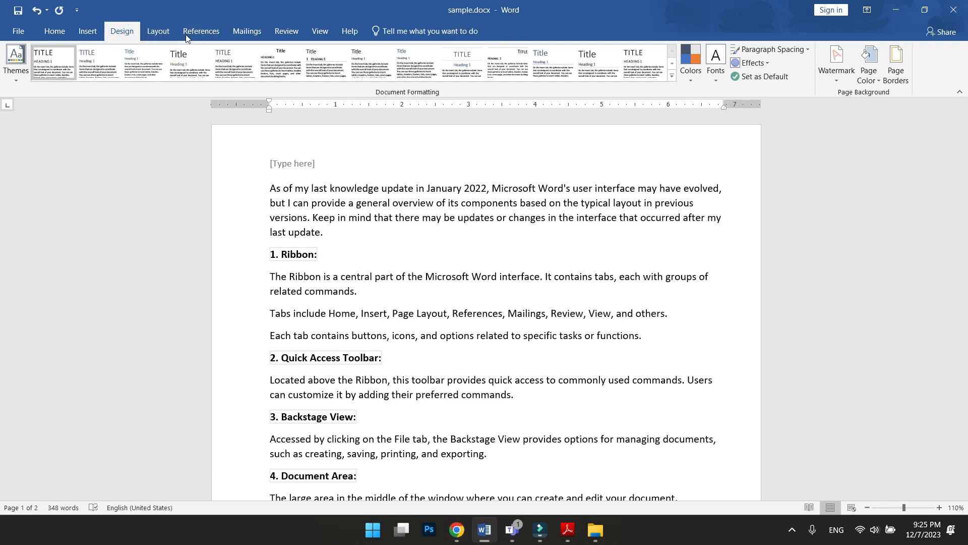
click(902, 76)
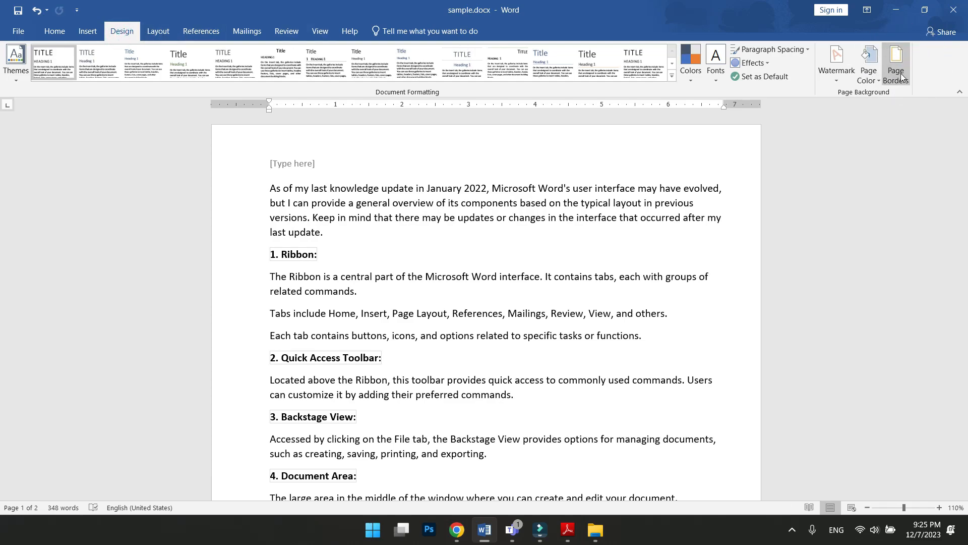
click(901, 76)
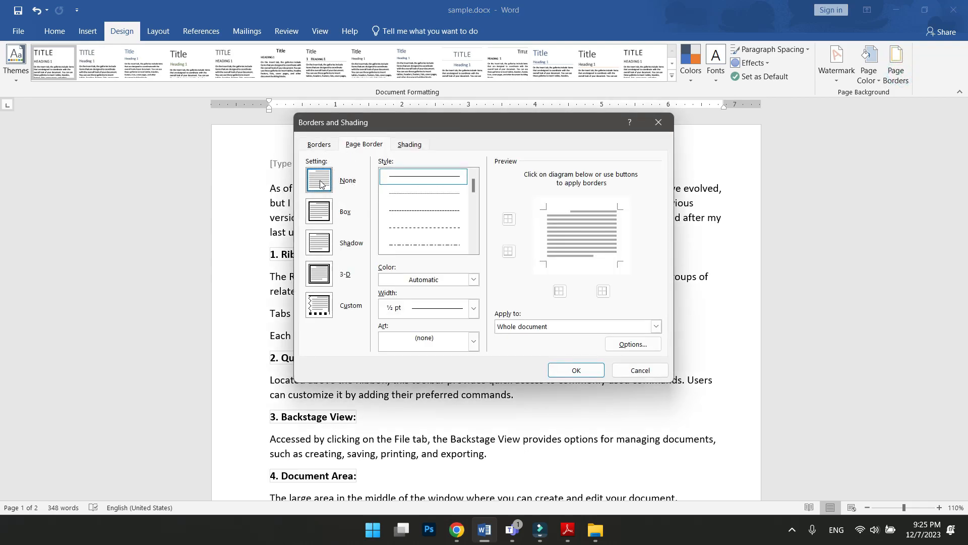
click(322, 216)
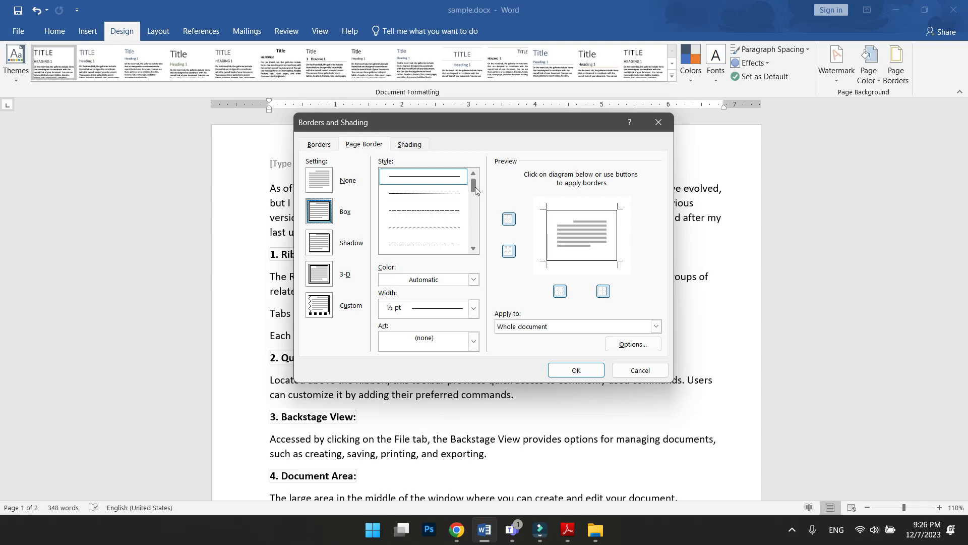
drag(475, 186, 476, 208)
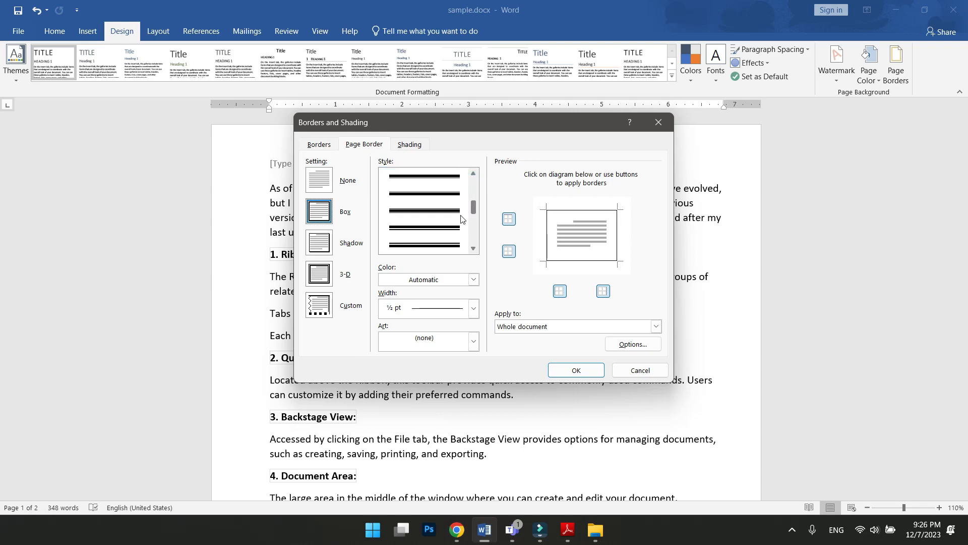
click(430, 187)
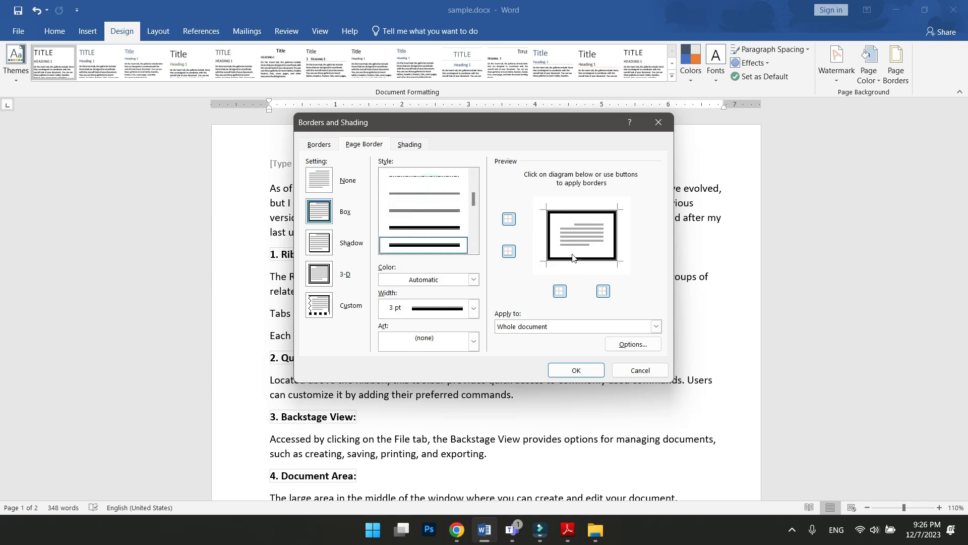
- Try switching the page border's top and bottom edges off and on again in the preview
click(582, 212)
click(583, 212)
click(510, 218)
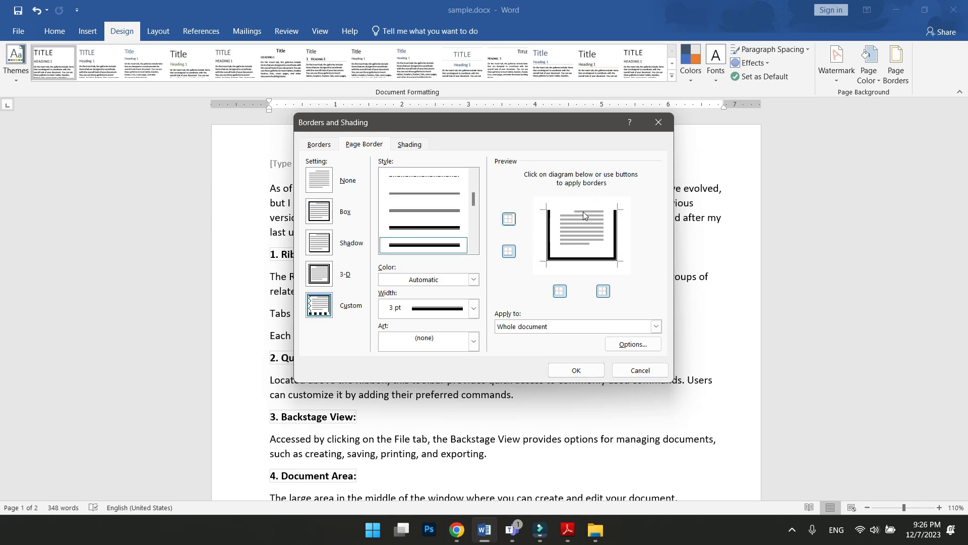
click(508, 252)
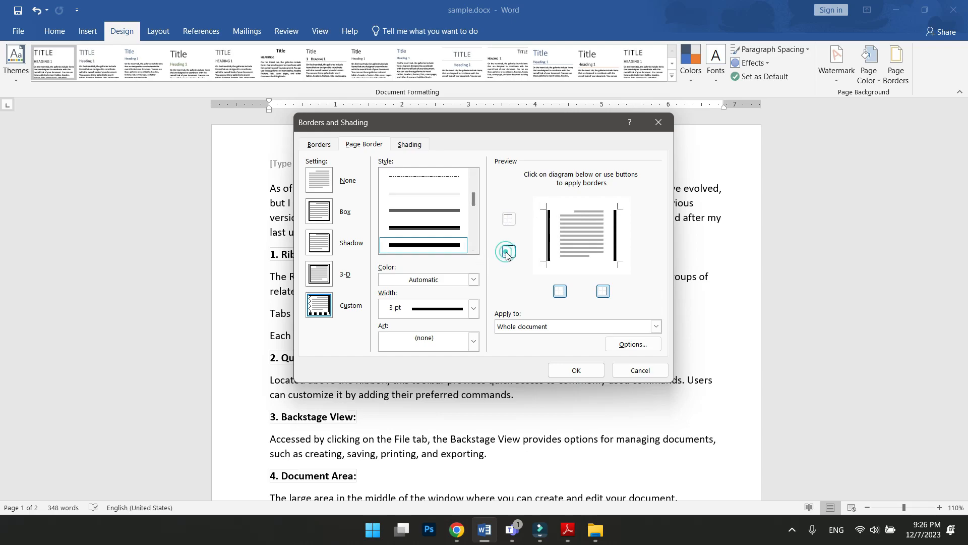
click(508, 253)
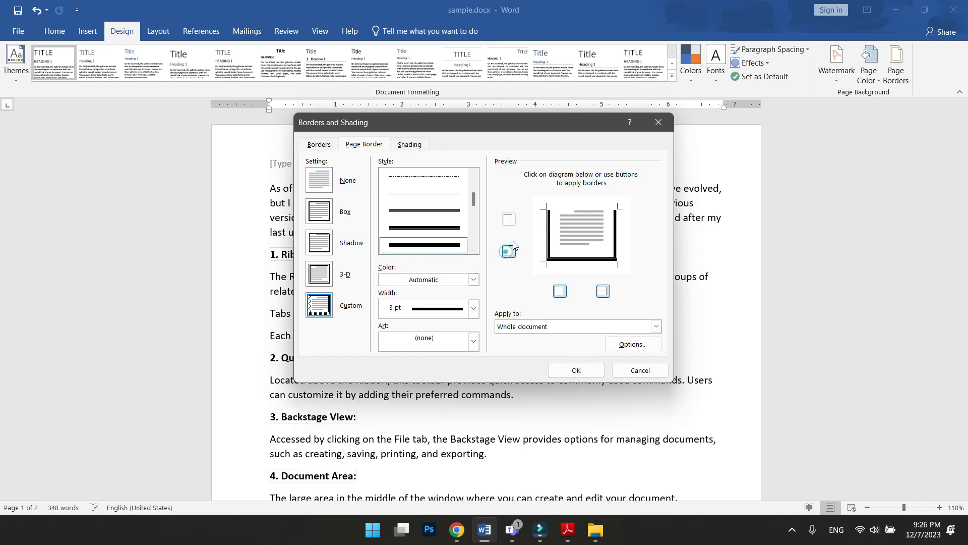
click(510, 221)
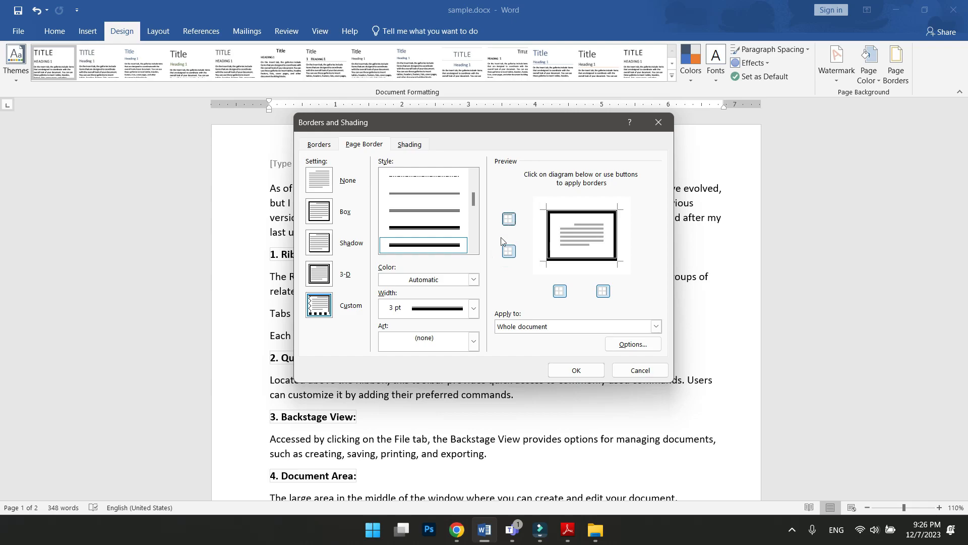
- Set the page border's line color to standard red
click(393, 270)
click(474, 280)
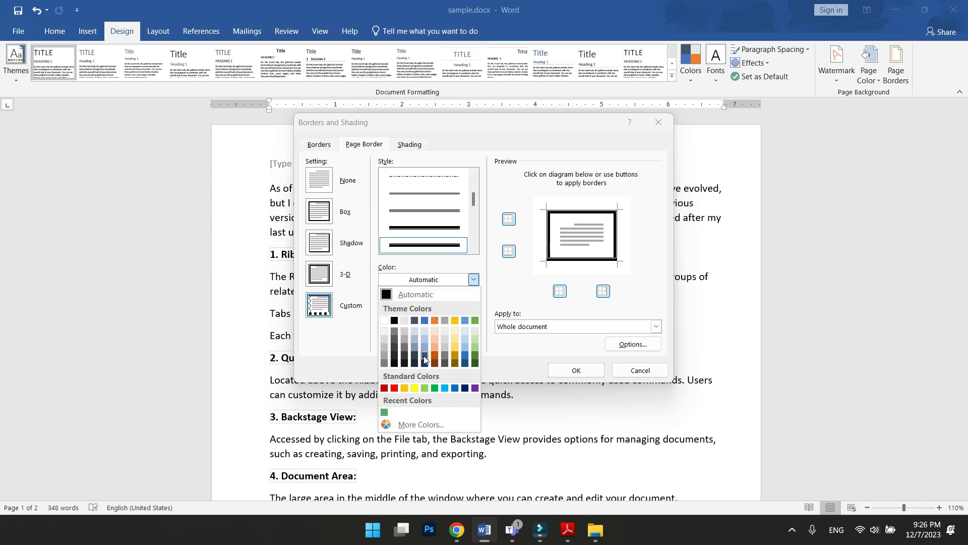
click(394, 388)
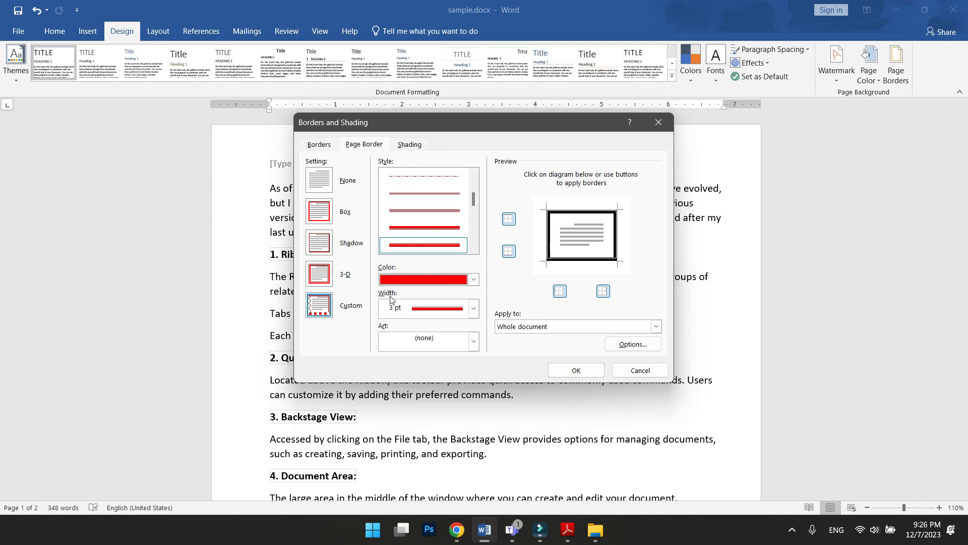
- Set the page border's line width to 6 pt and apply the border to the whole document
click(473, 310)
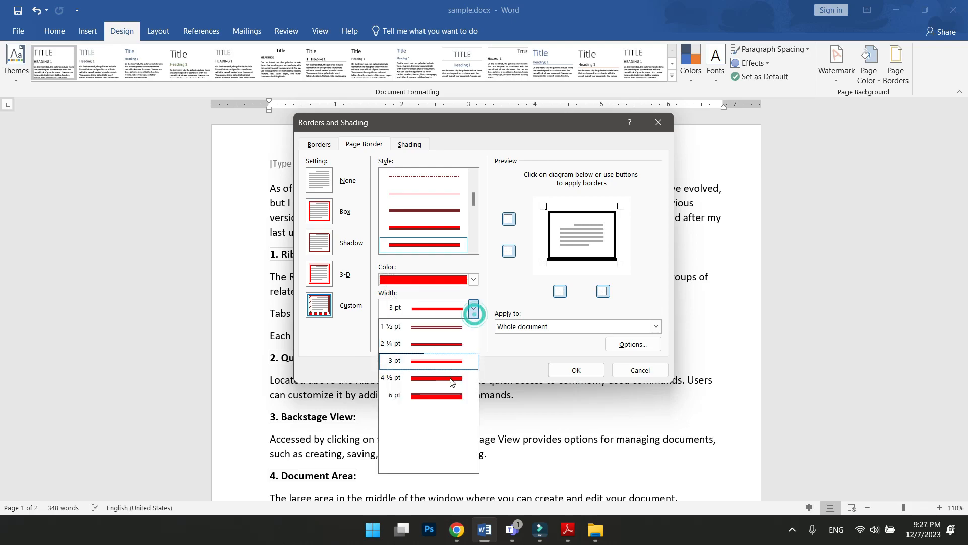
click(413, 396)
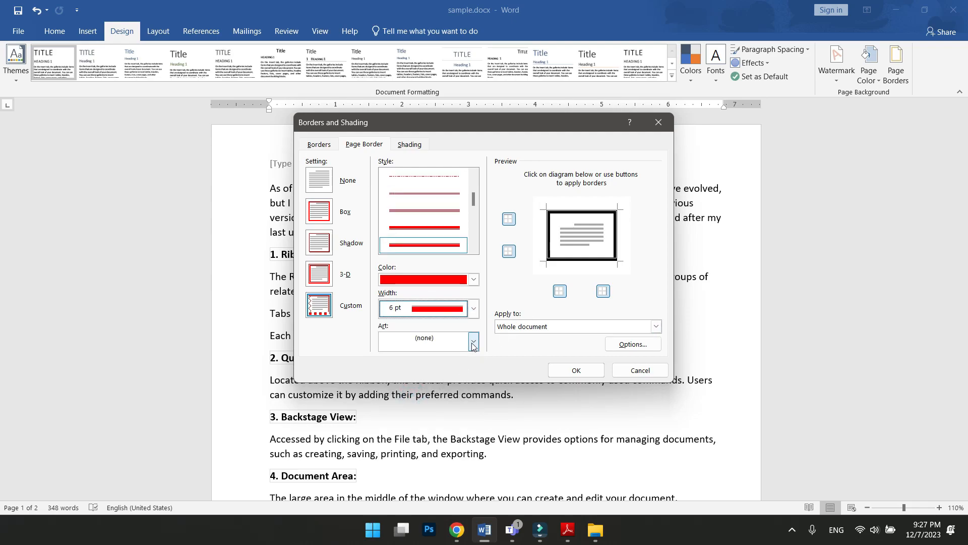
click(565, 370)
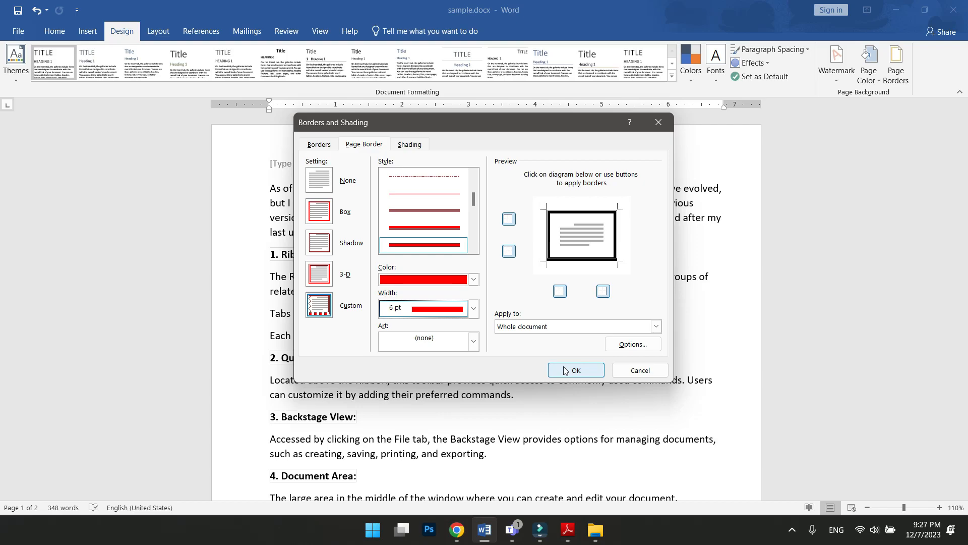
click(565, 371)
scroll(561, 365, up, 7)
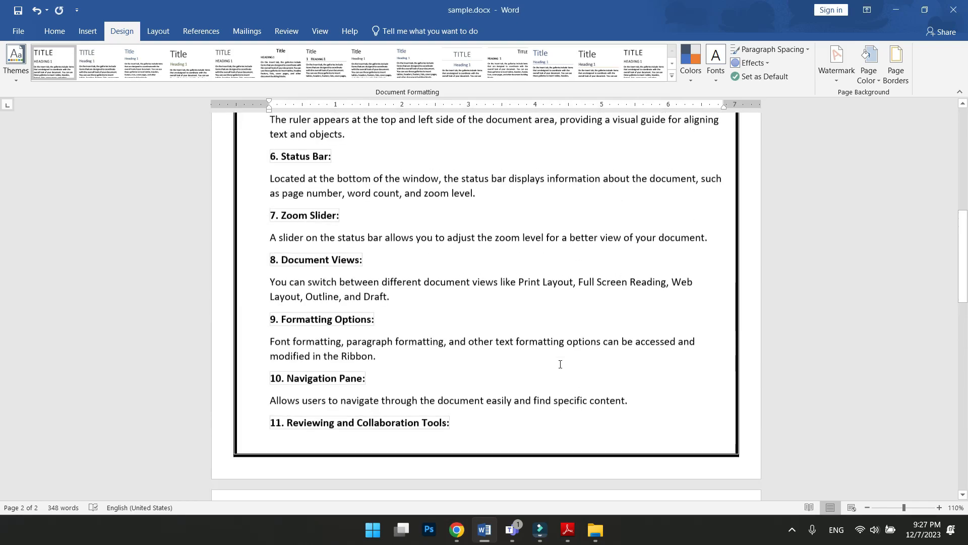
scroll(560, 364, up, 4)
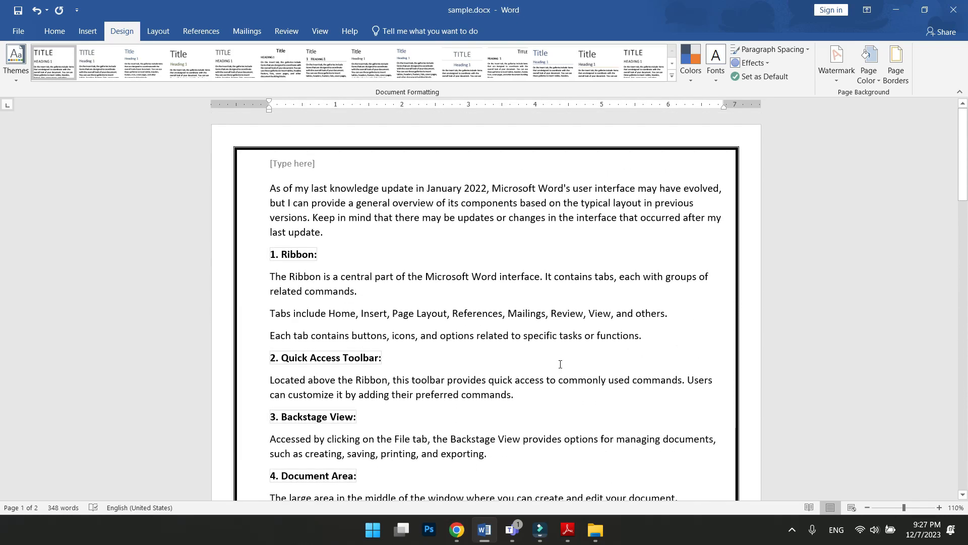
- Try to recolor the document's page border standard red and inspect the border on the pages
click(894, 81)
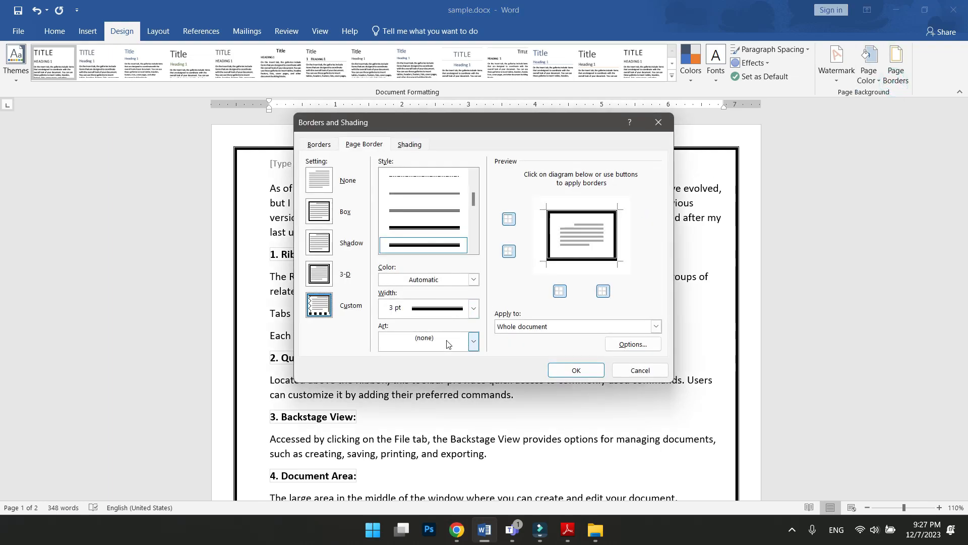
click(473, 306)
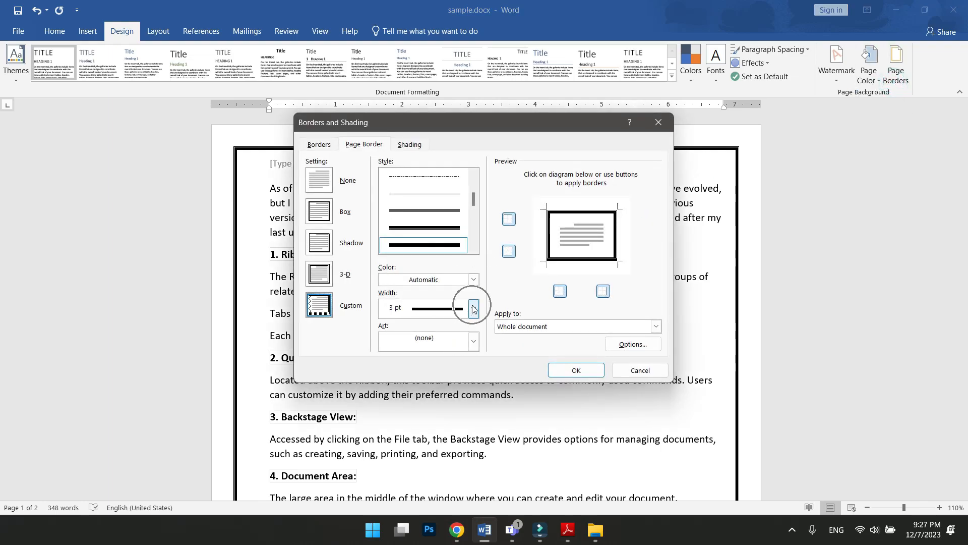
click(473, 280)
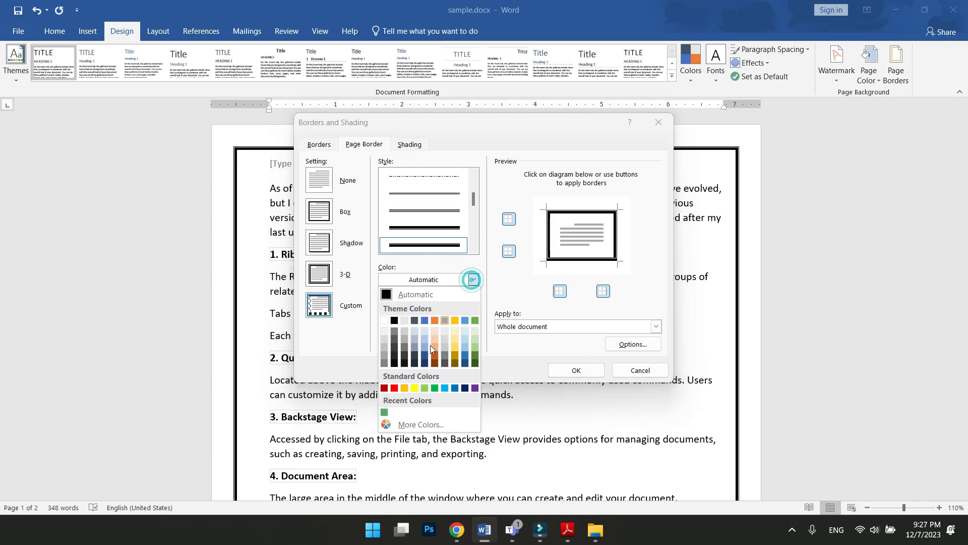
click(394, 388)
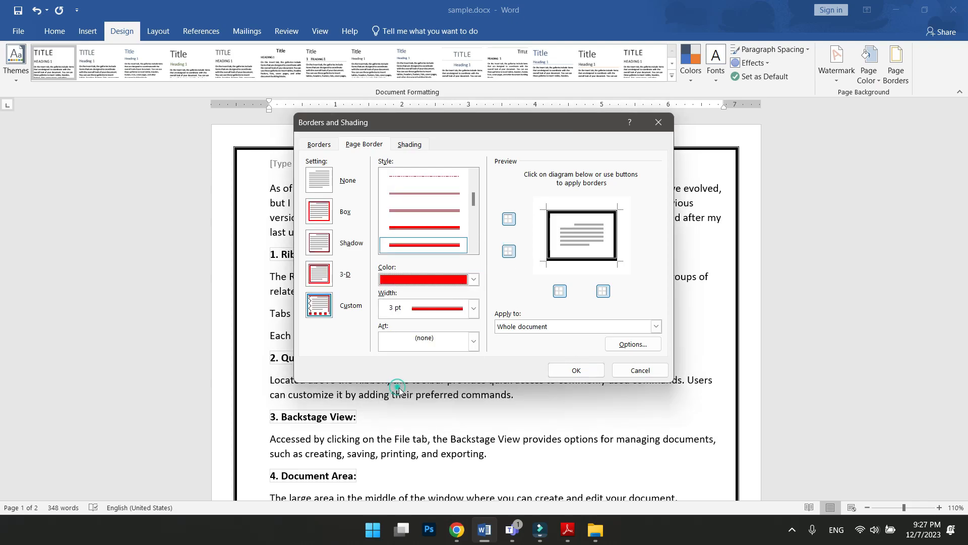
click(553, 366)
scroll(551, 361, down, 10)
scroll(551, 356, up, 10)
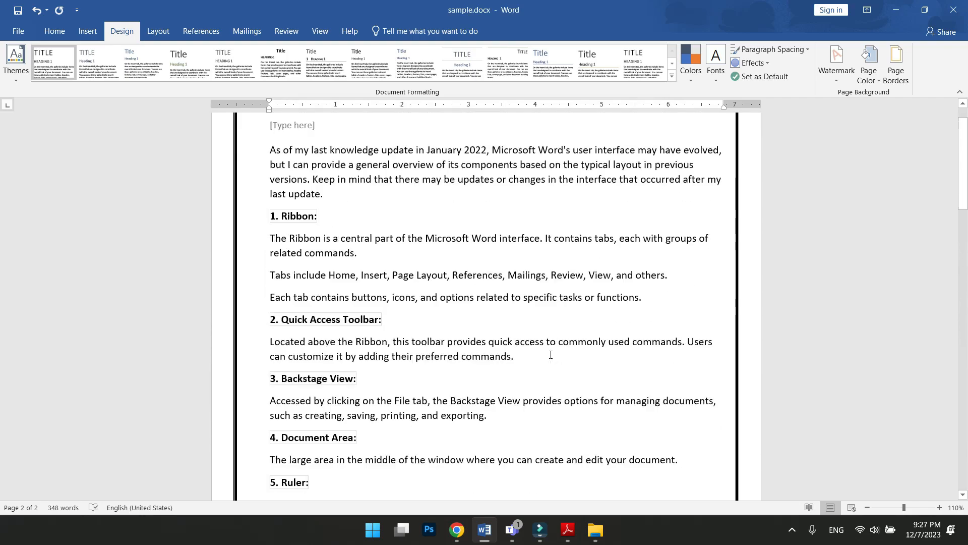
ctrl+scroll(384, 268, up, 8)
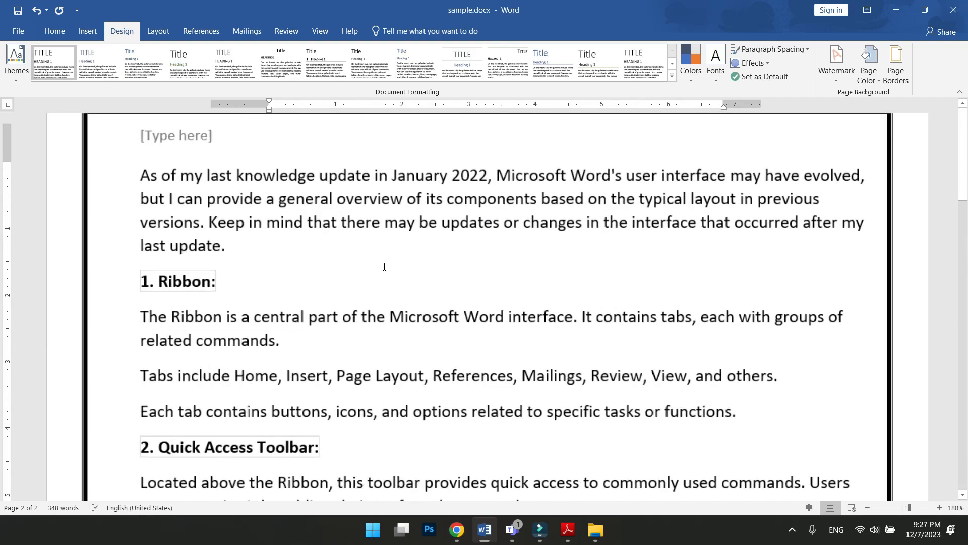
scroll(396, 262, up, 1)
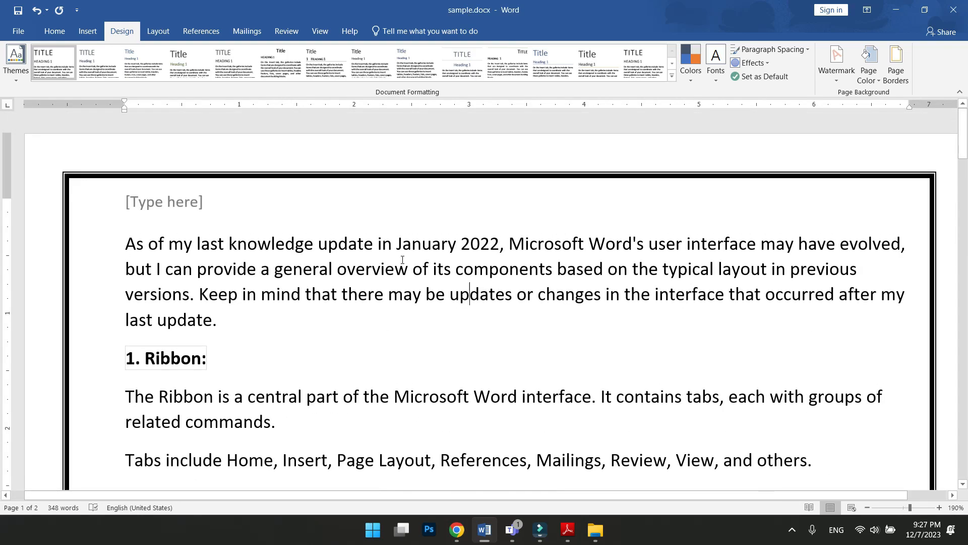
click(161, 212)
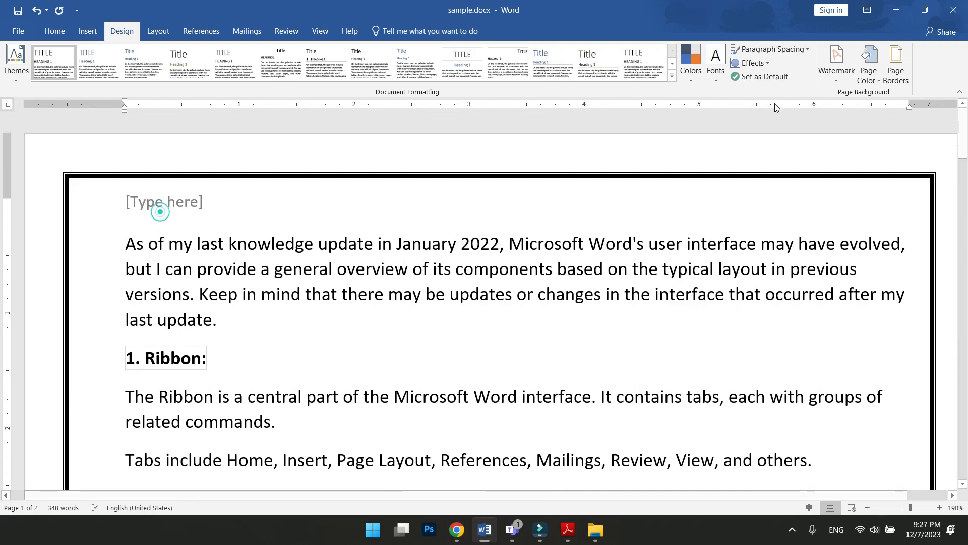
- Apply a Box page border to the whole document using the yellow star art
click(902, 74)
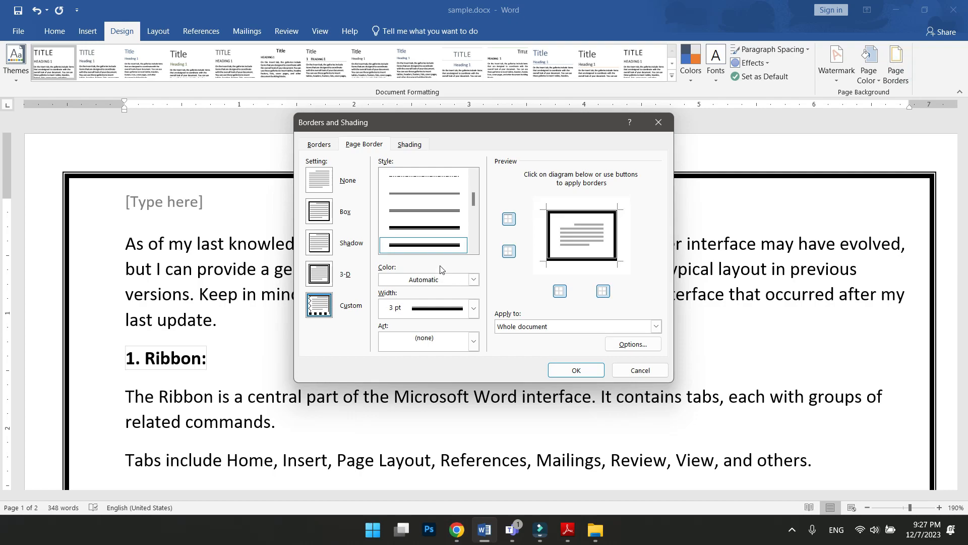
click(320, 213)
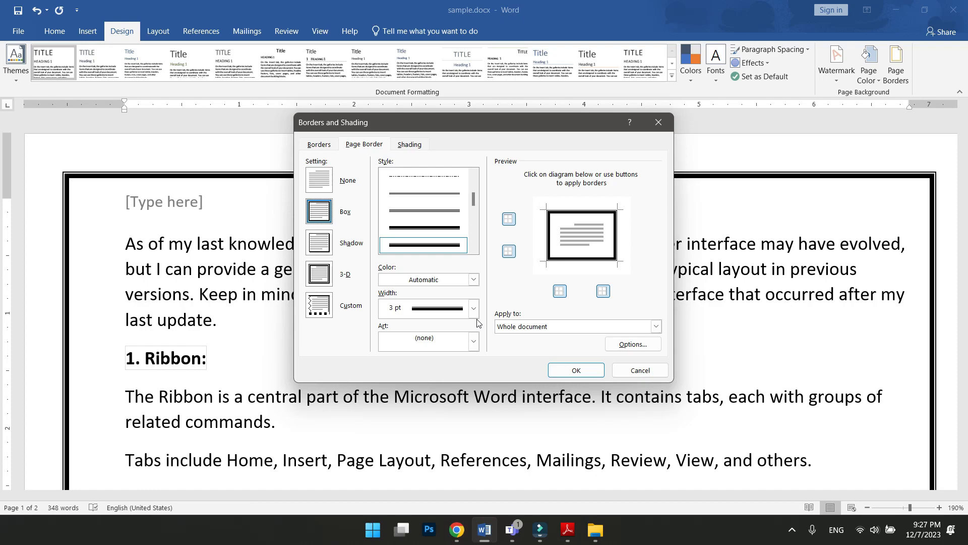
click(473, 341)
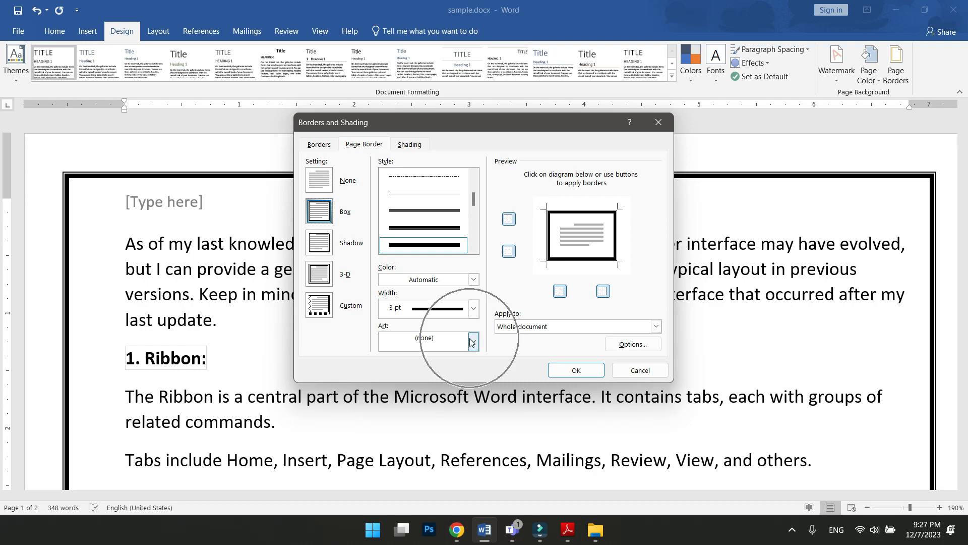
scroll(425, 404, down, 4)
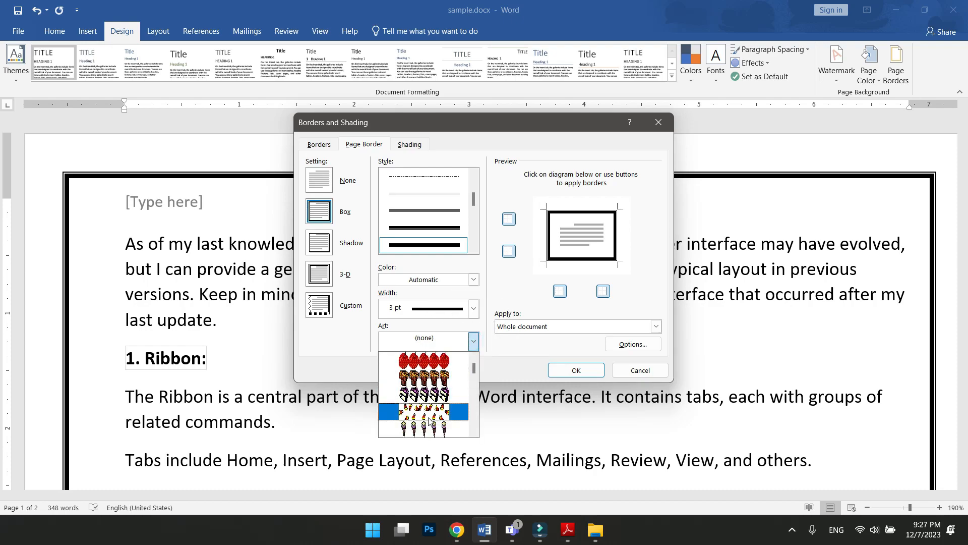
scroll(429, 410, down, 4)
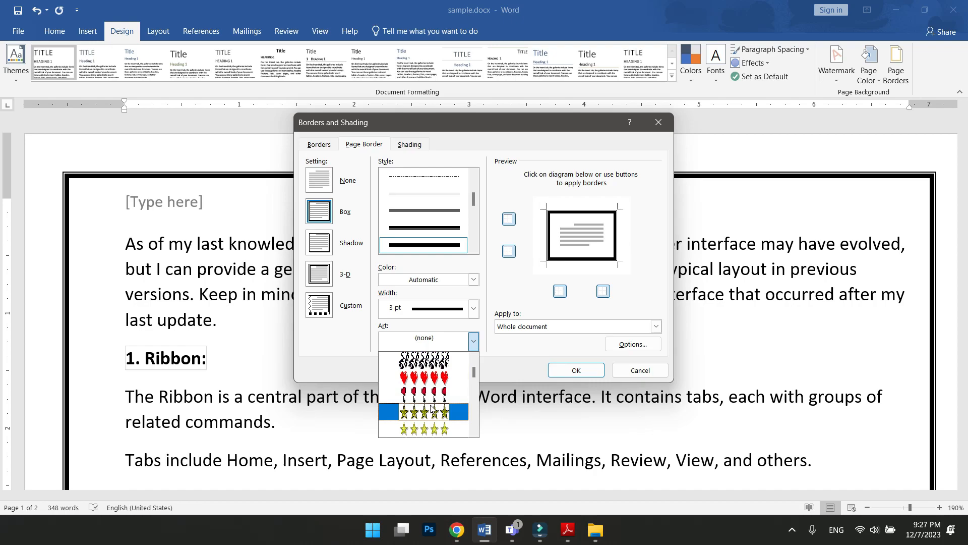
scroll(434, 410, down, 1)
click(423, 414)
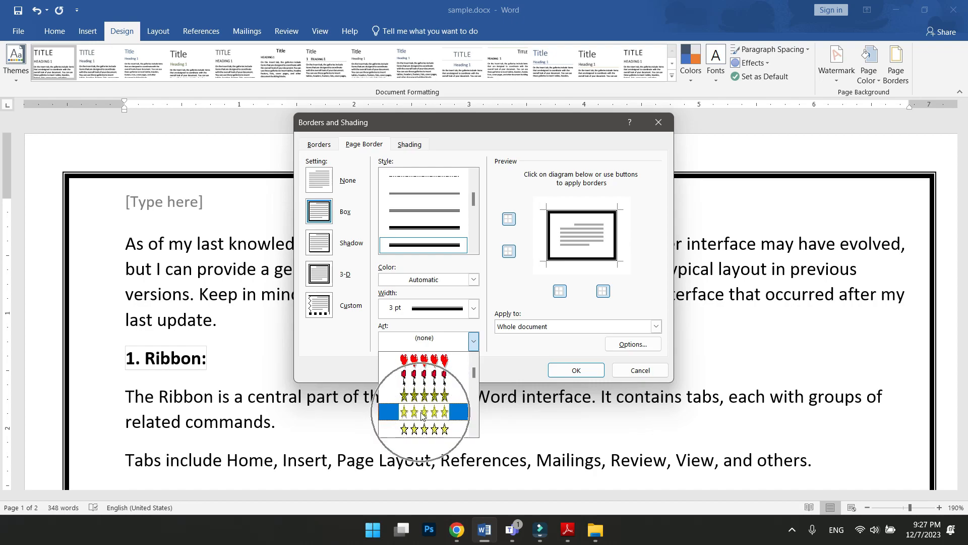
click(576, 370)
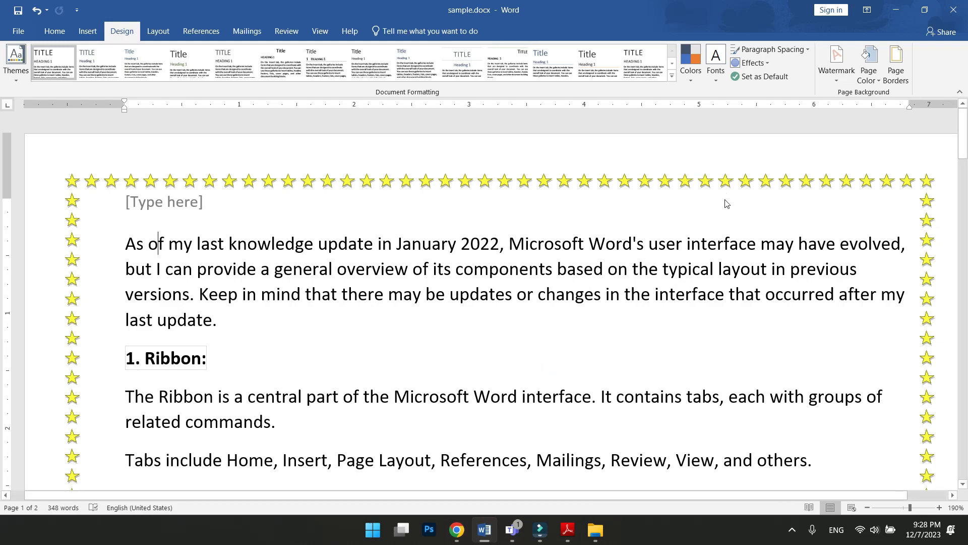
- Replace the page border's star art with the red heart art
click(896, 65)
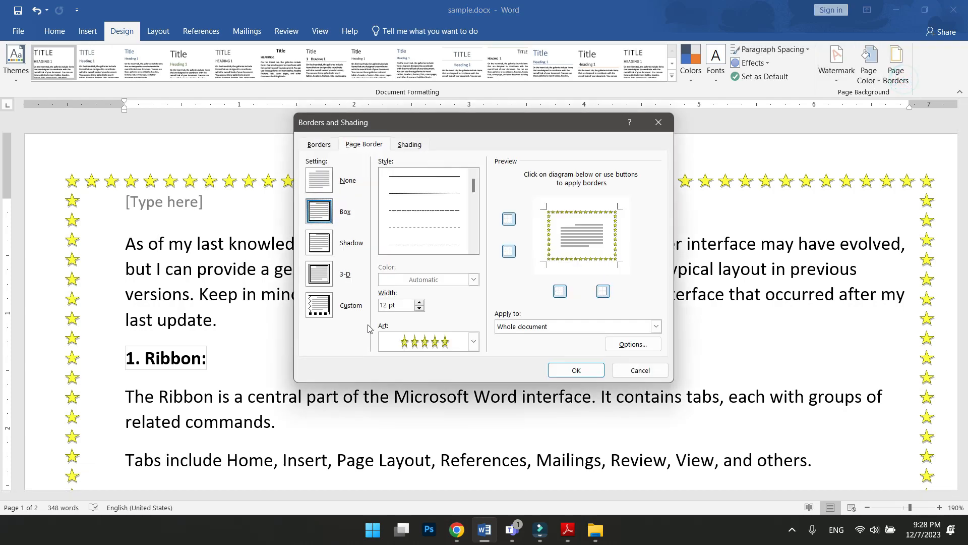
click(473, 342)
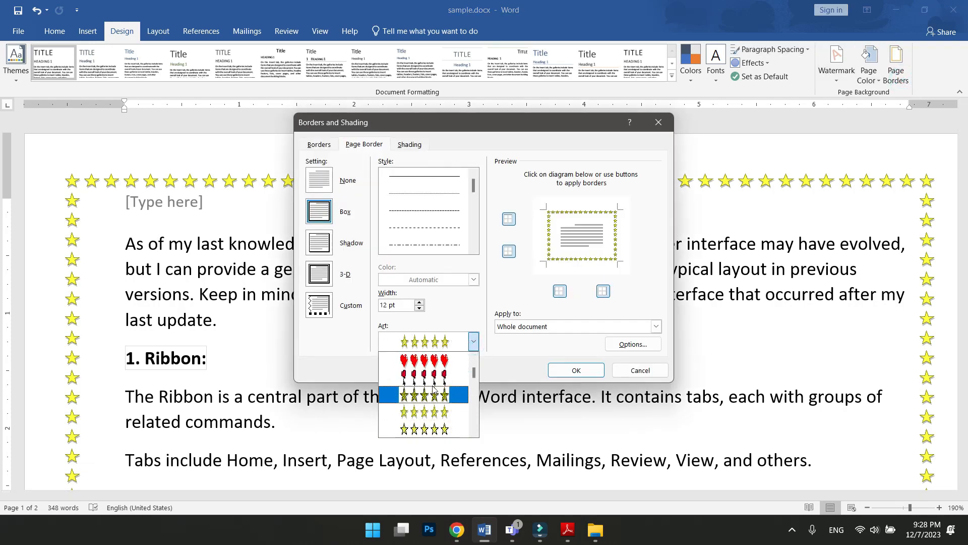
click(423, 359)
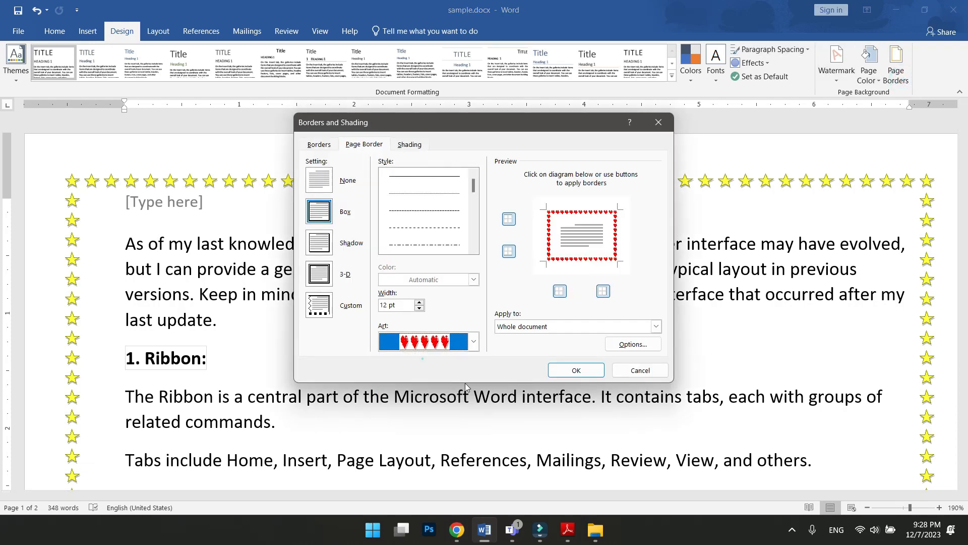
click(576, 370)
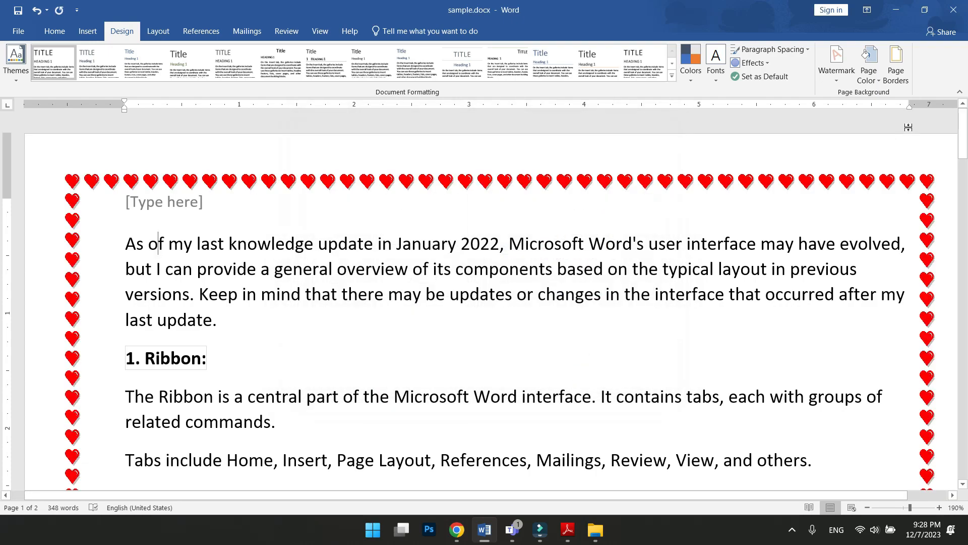
- Set the heart page border's width to 31 pt and apply it to the document
click(896, 65)
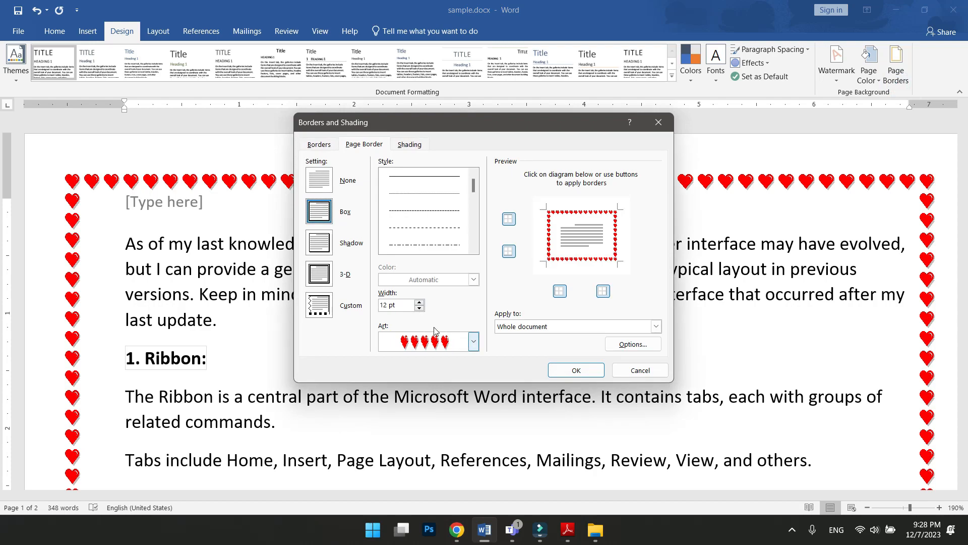
click(419, 303)
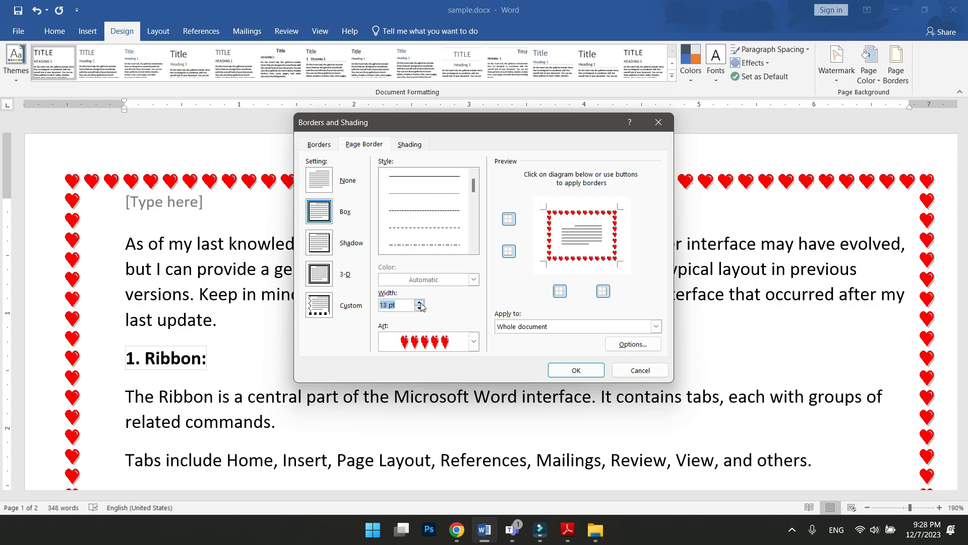
click(420, 302)
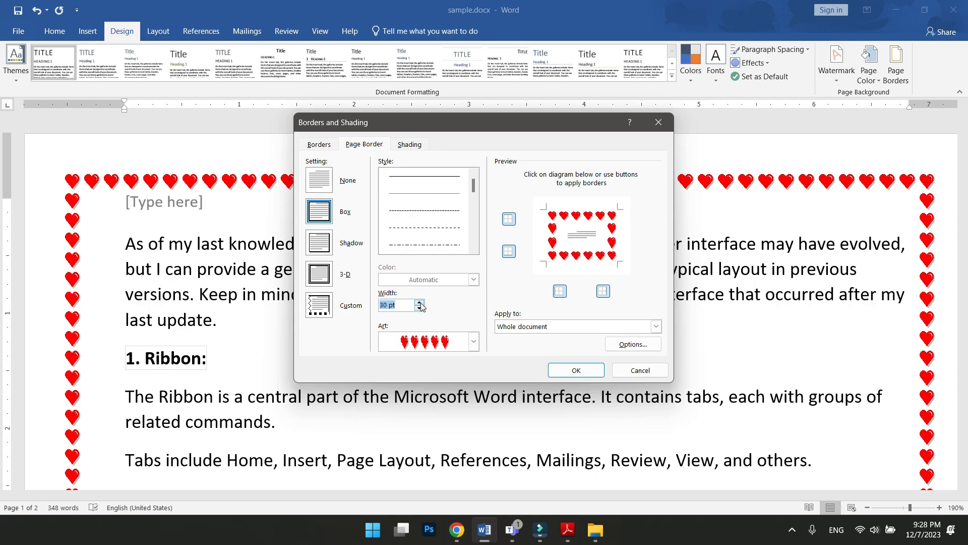
click(570, 371)
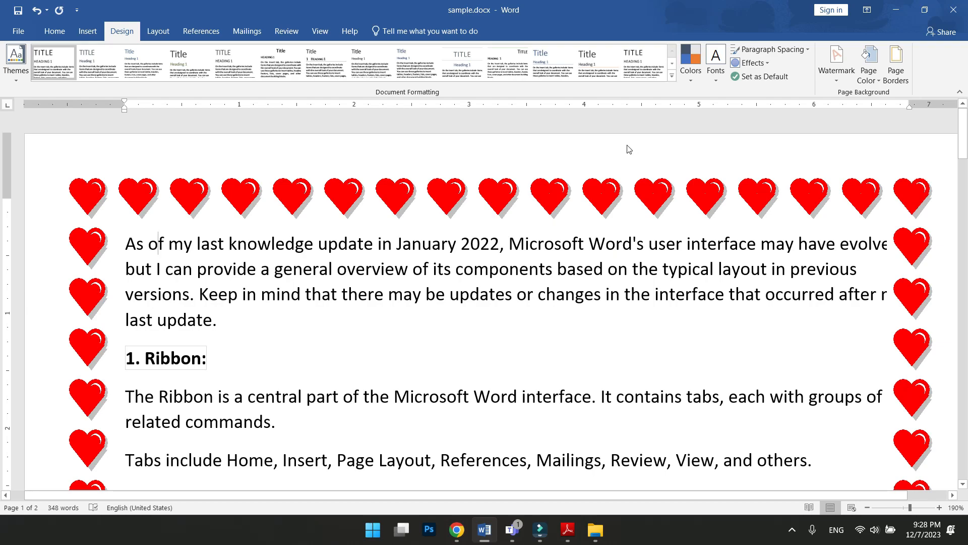
- Reopen the page border settings and review which parts of the document the border can apply to
click(891, 75)
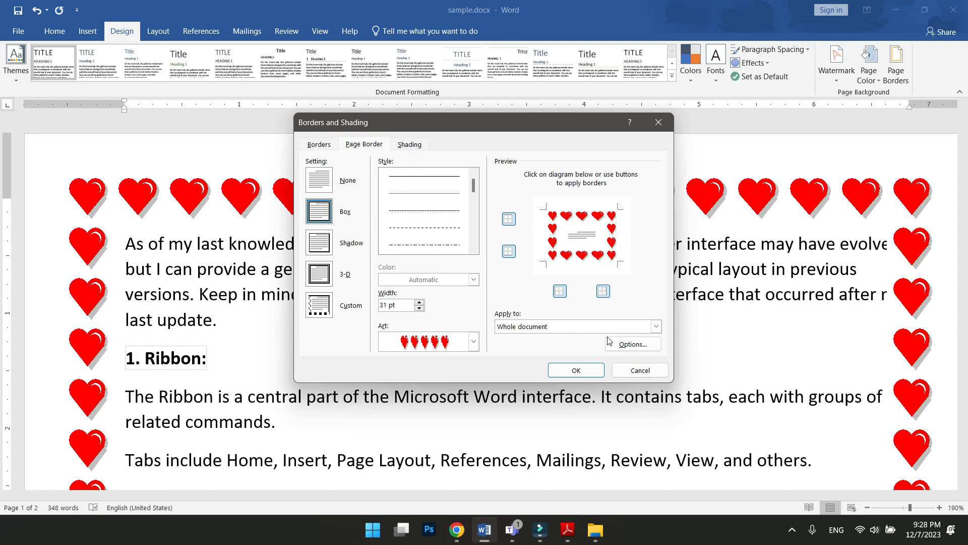
key(ctrl)
key(ctrl)
click(655, 327)
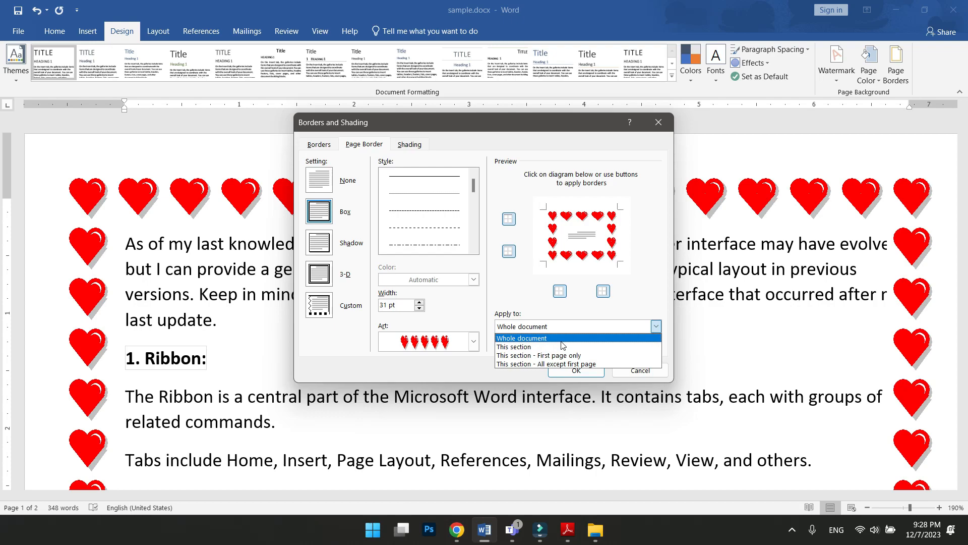
click(332, 226)
- Try applying a standard red 1 ½ pt line to the first paragraph's borders with the setting left at None
click(319, 145)
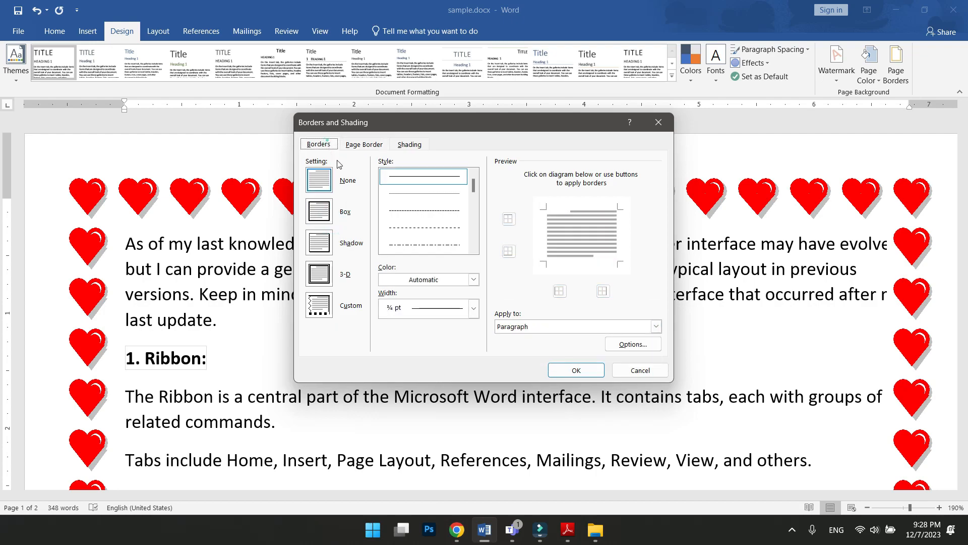
click(474, 280)
click(391, 389)
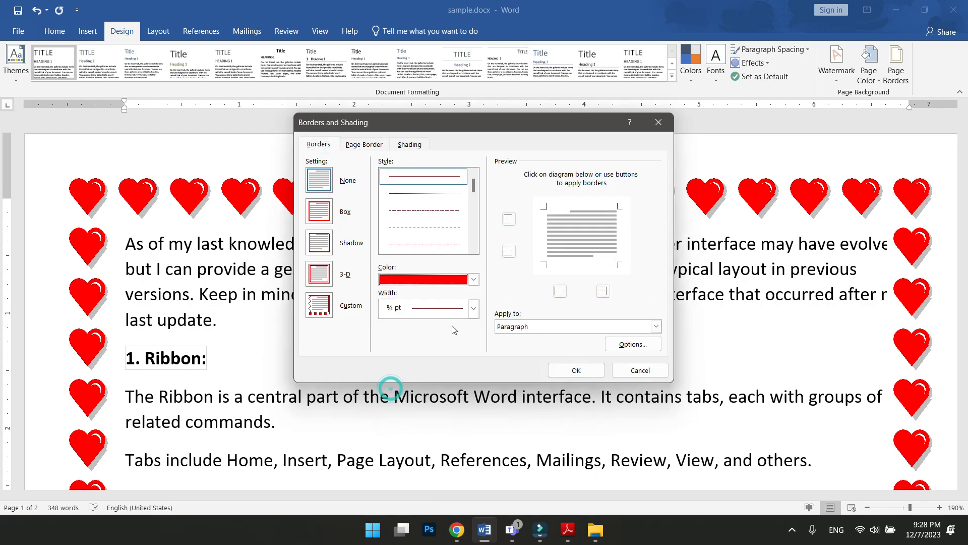
click(474, 308)
click(408, 393)
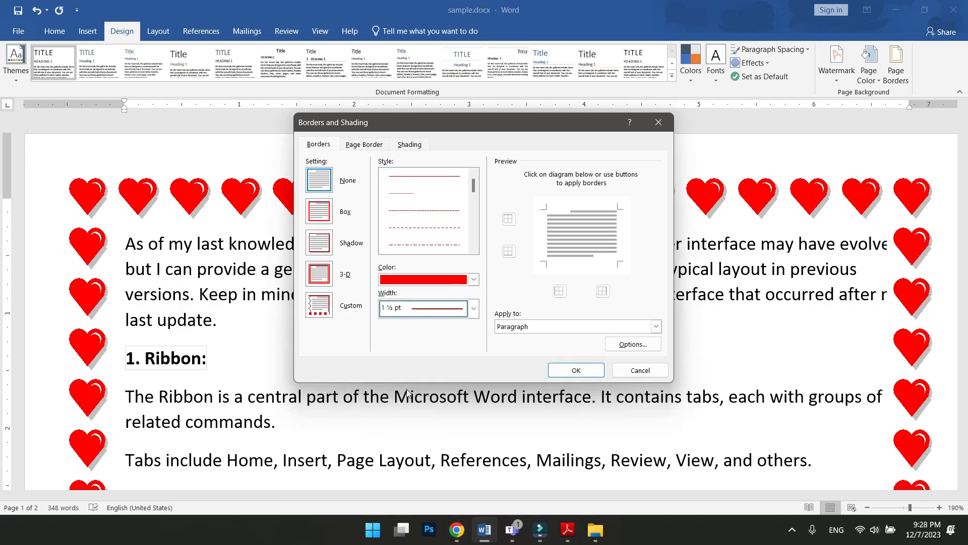
click(568, 371)
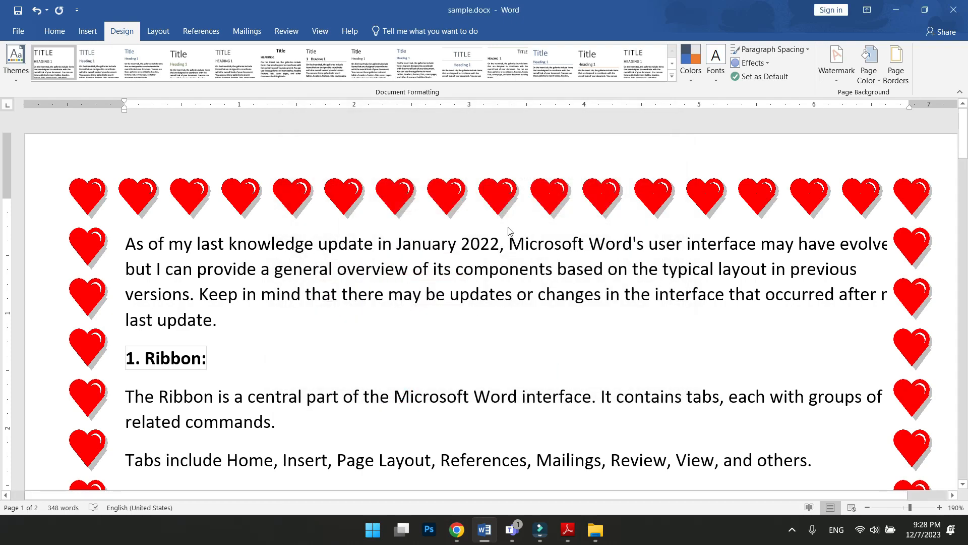
key(ctrl)
key(ctrl)
key(ctrl)
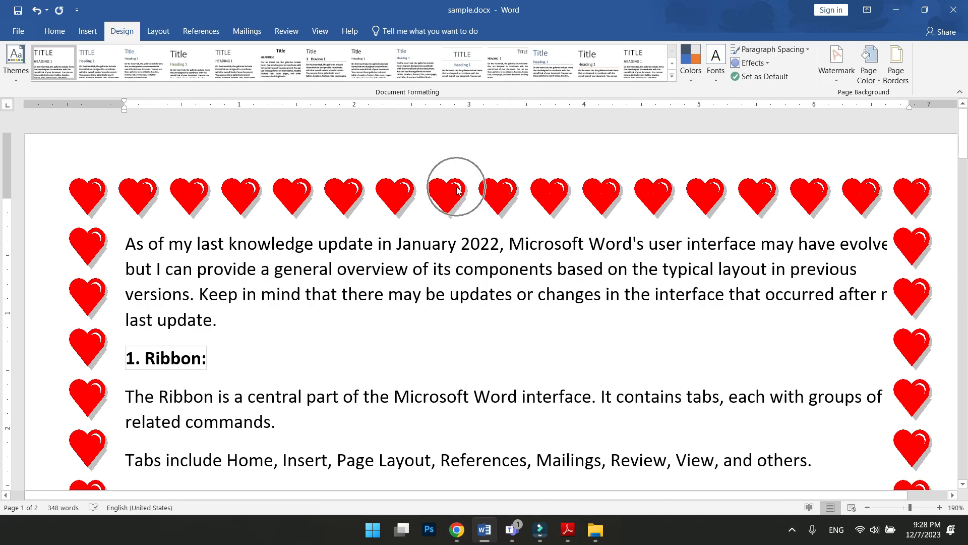
- Undo the heart art page border and choose the Box setting for a new page border
key(ctrl)
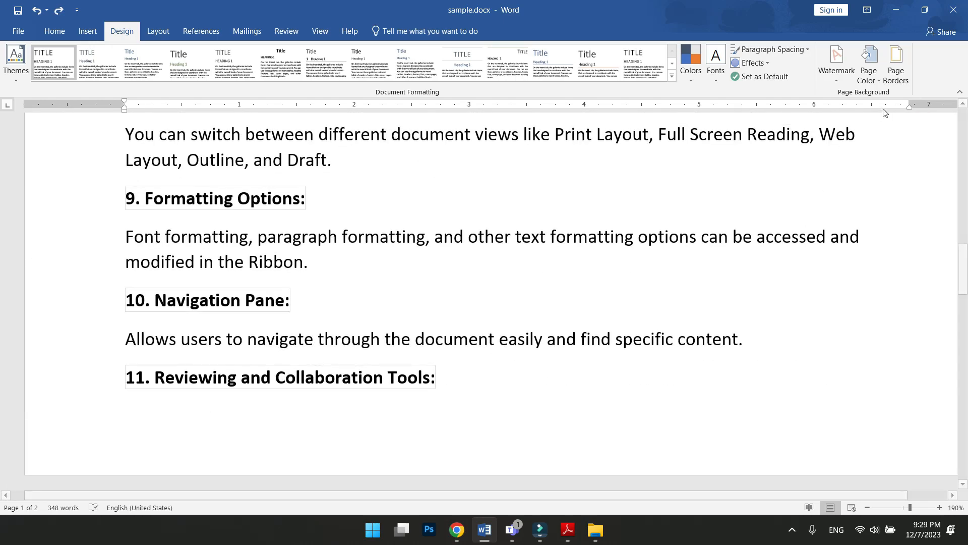
click(896, 66)
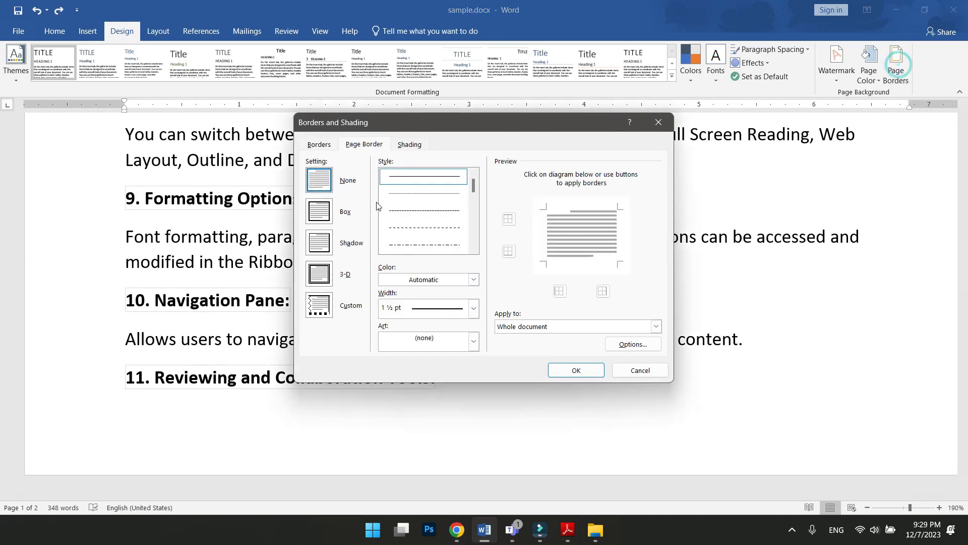
click(319, 145)
click(362, 144)
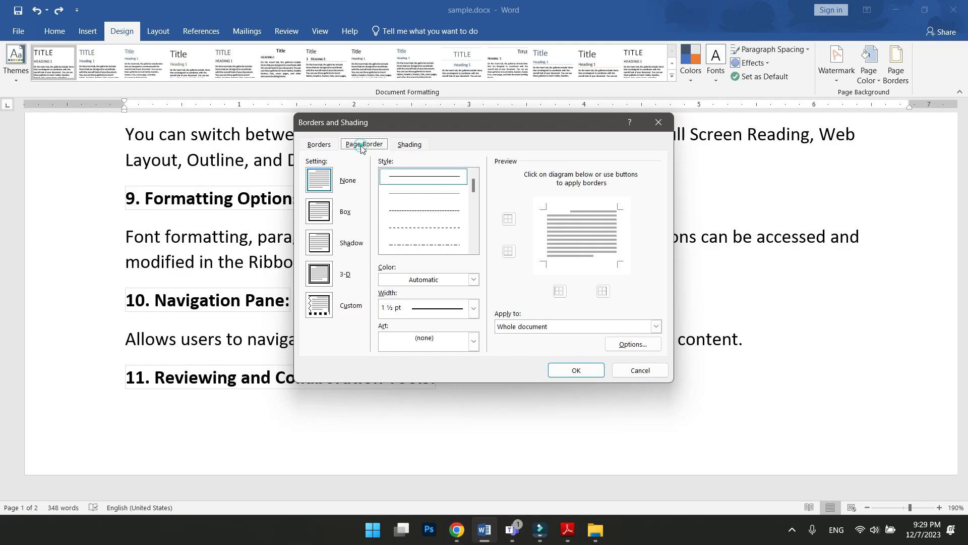
click(321, 211)
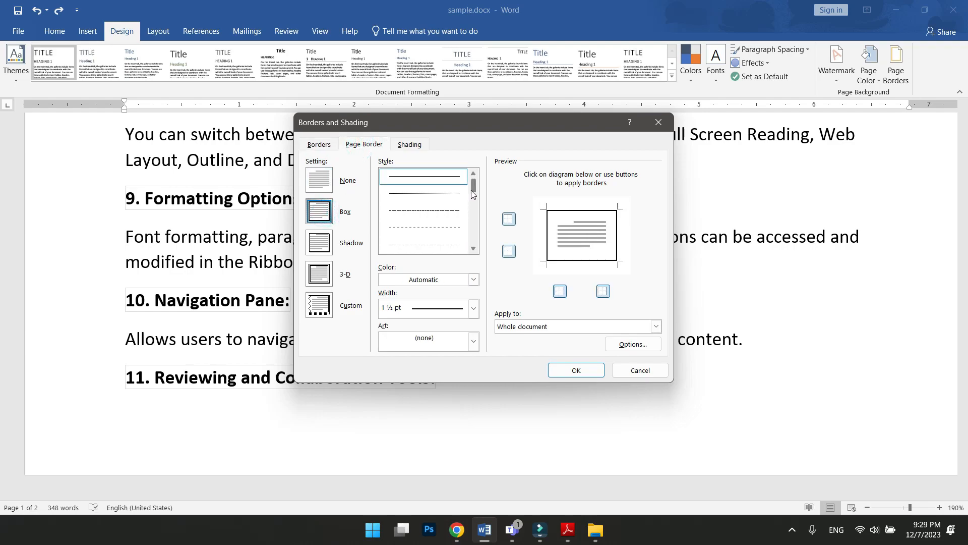
- Give the page border a thick-and-thin double line in red at 3 pt and apply it to the whole document
drag(472, 187, 469, 205)
click(434, 227)
click(472, 279)
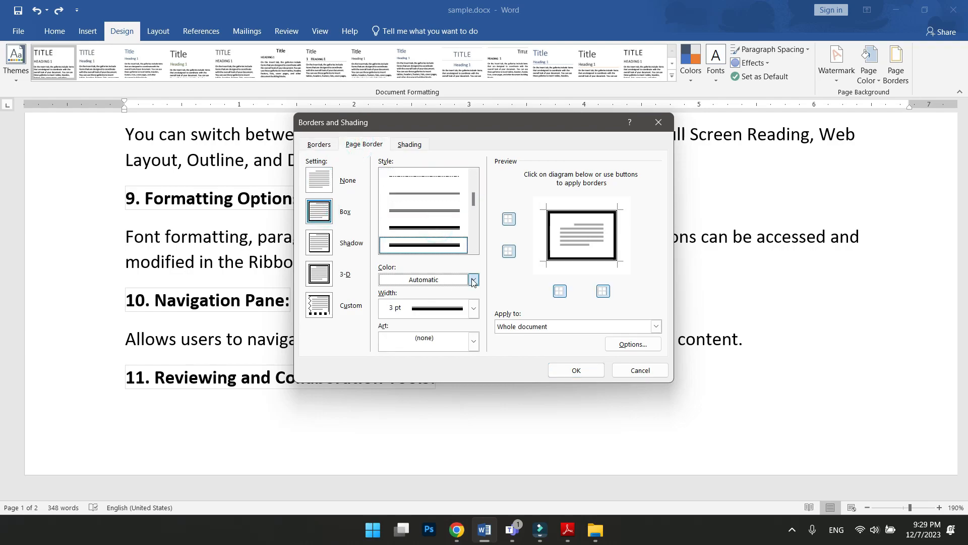
click(395, 388)
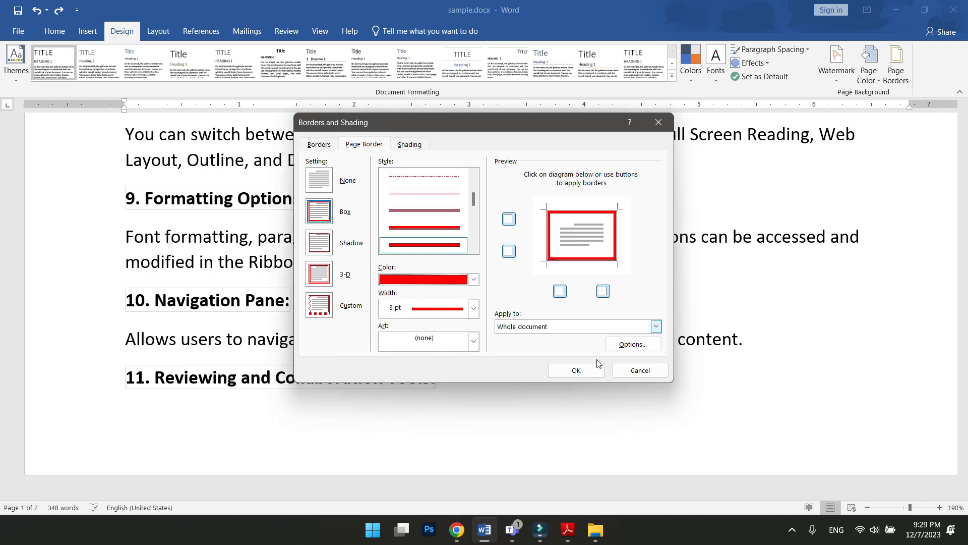
click(579, 371)
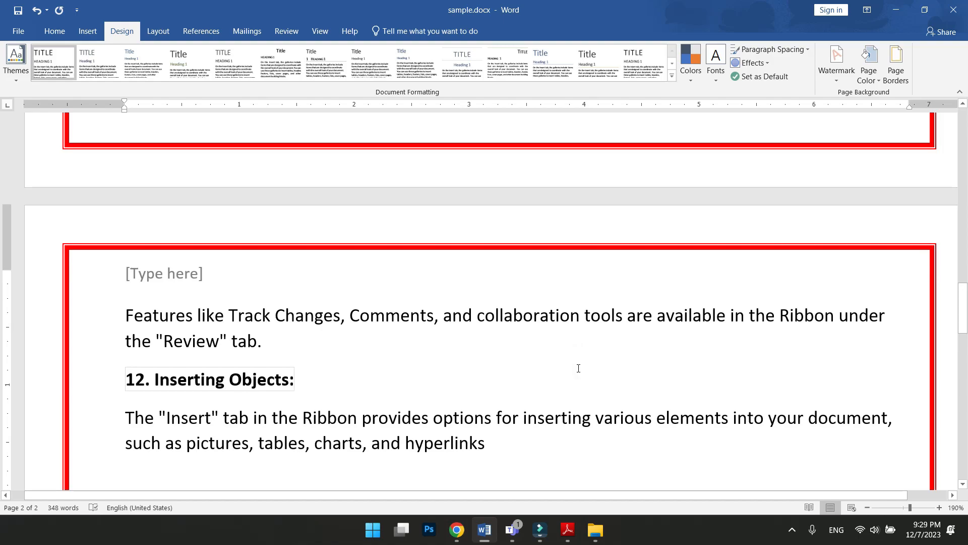
- Check the page border back to the document's start and switch to the PowerPoint Presentation file in Adobe Reader
scroll(579, 368, up, 10)
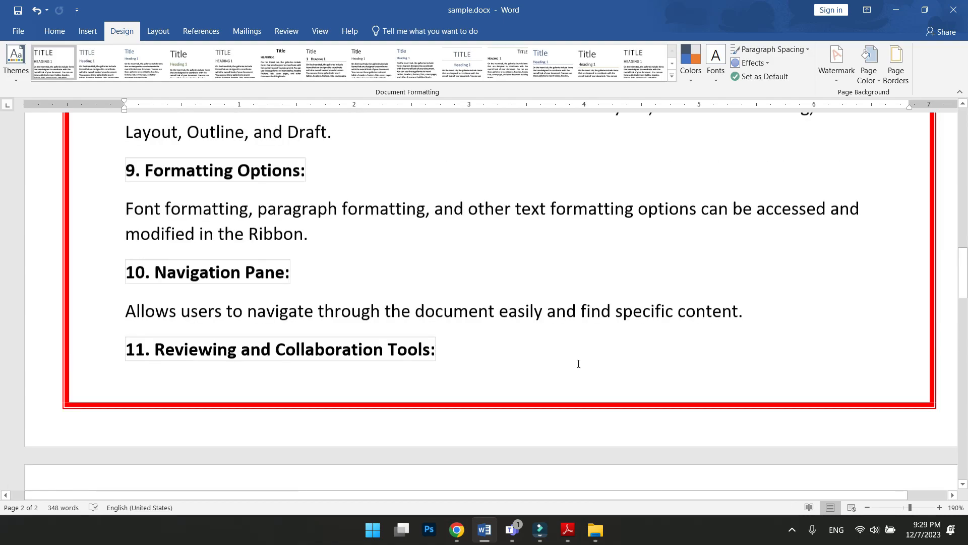
scroll(575, 371, up, 10)
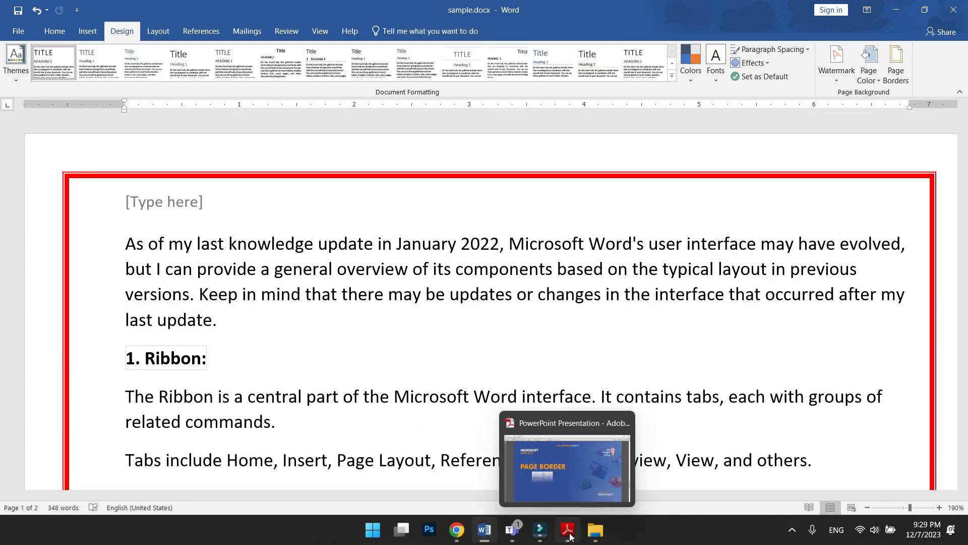
click(569, 534)
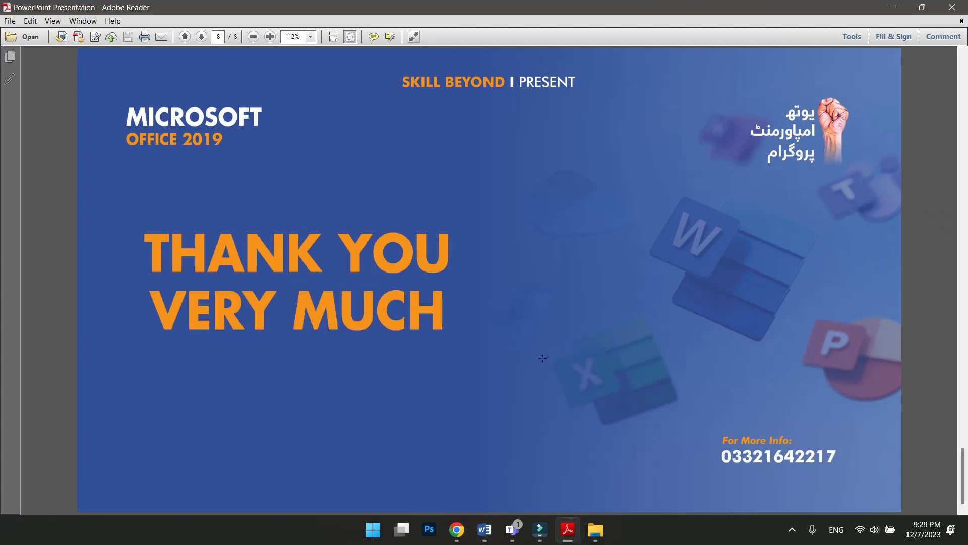